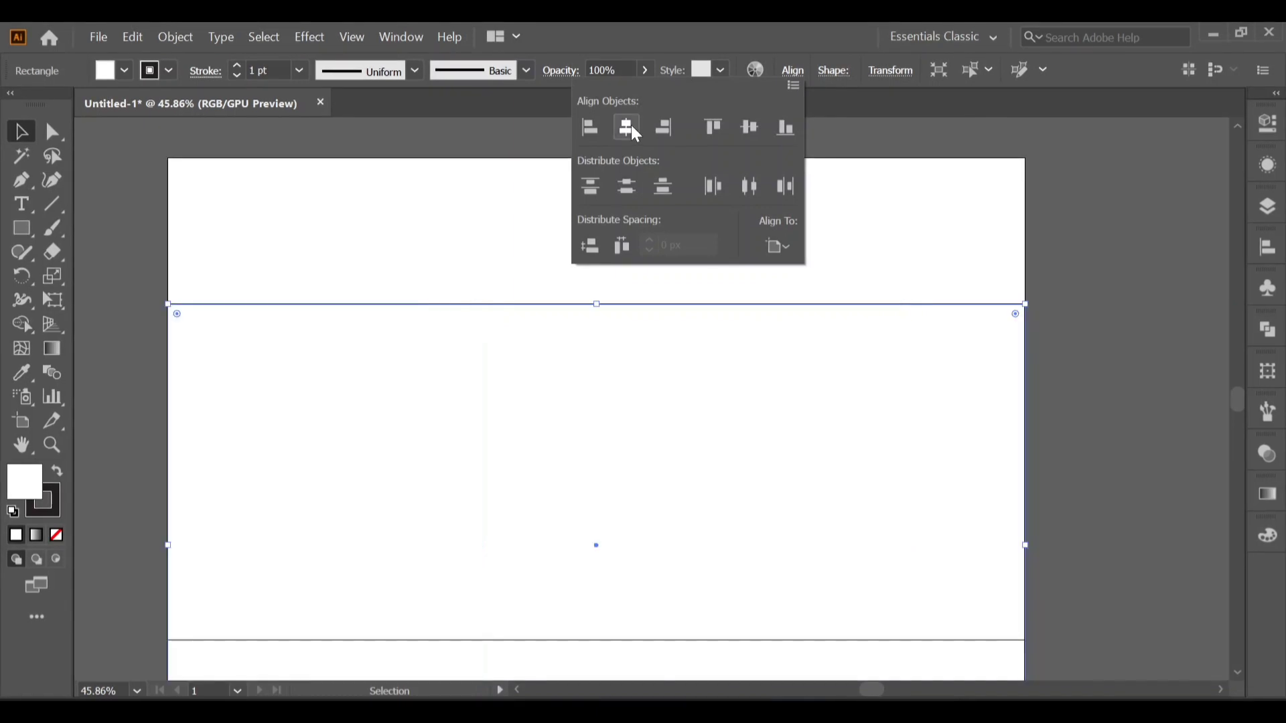
Centre the rectangle vertically on the artboard and set its stroke to none.
click(749, 128)
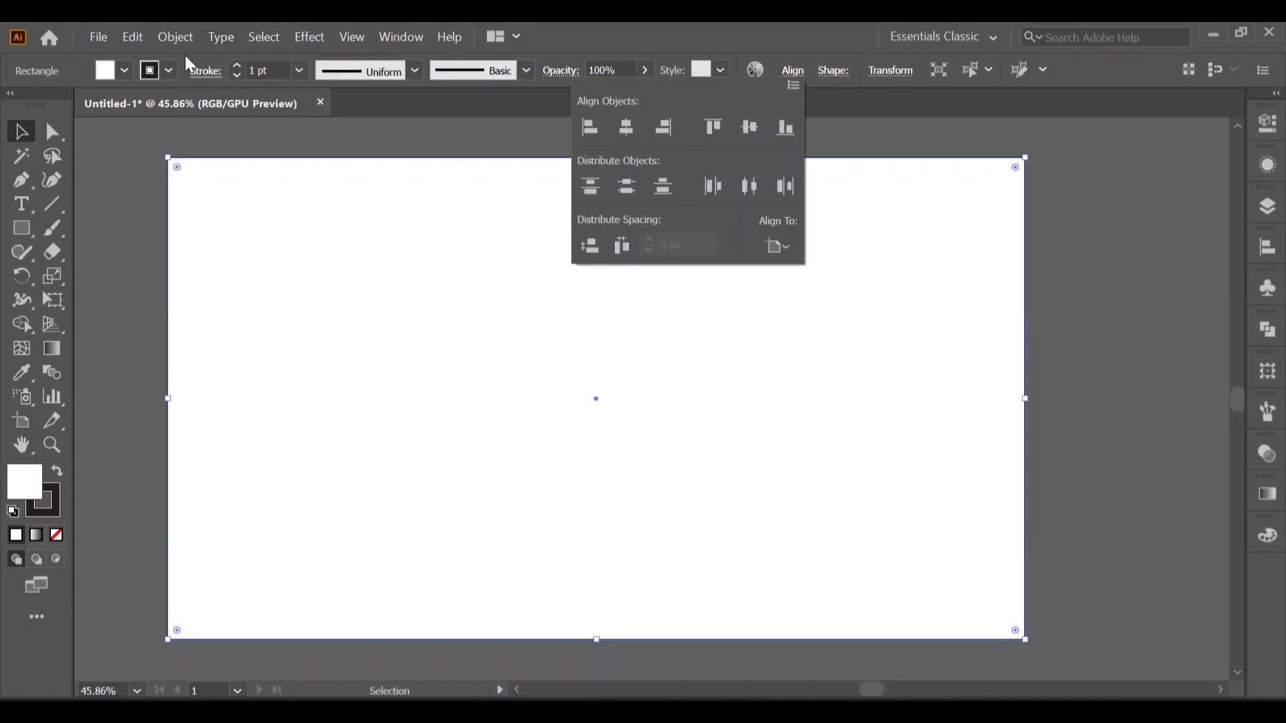
click(170, 70)
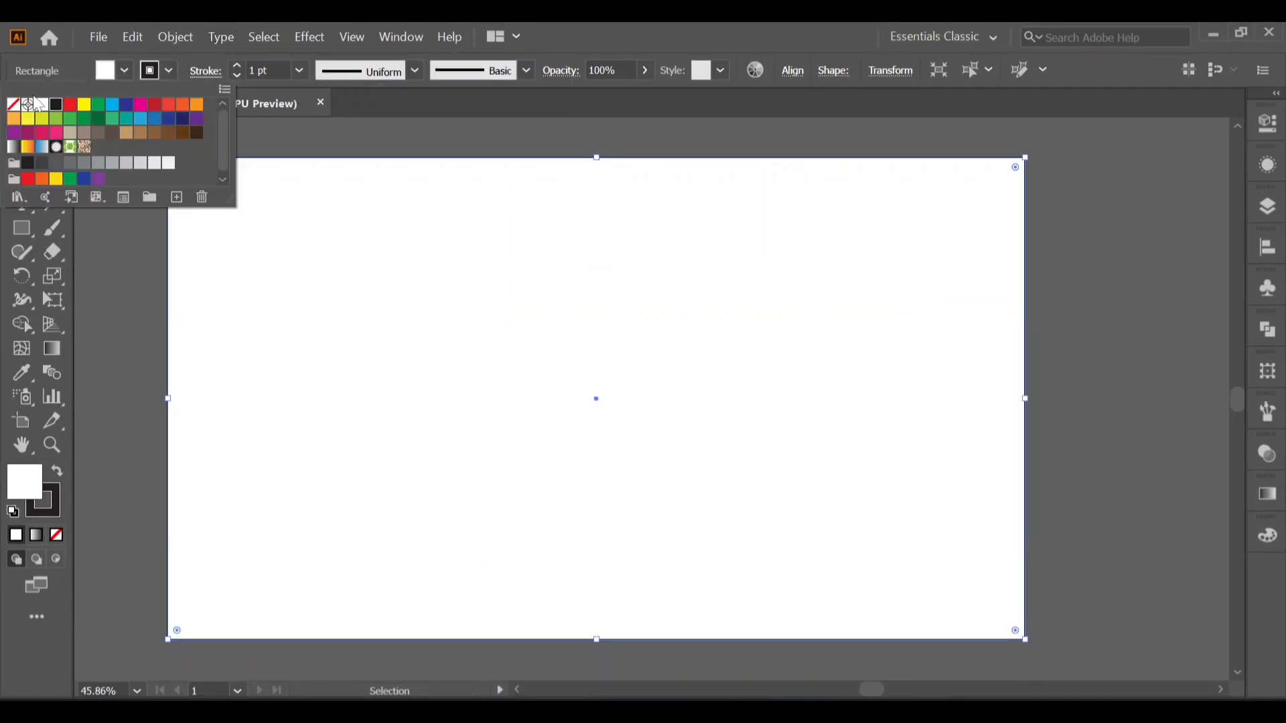
click(13, 106)
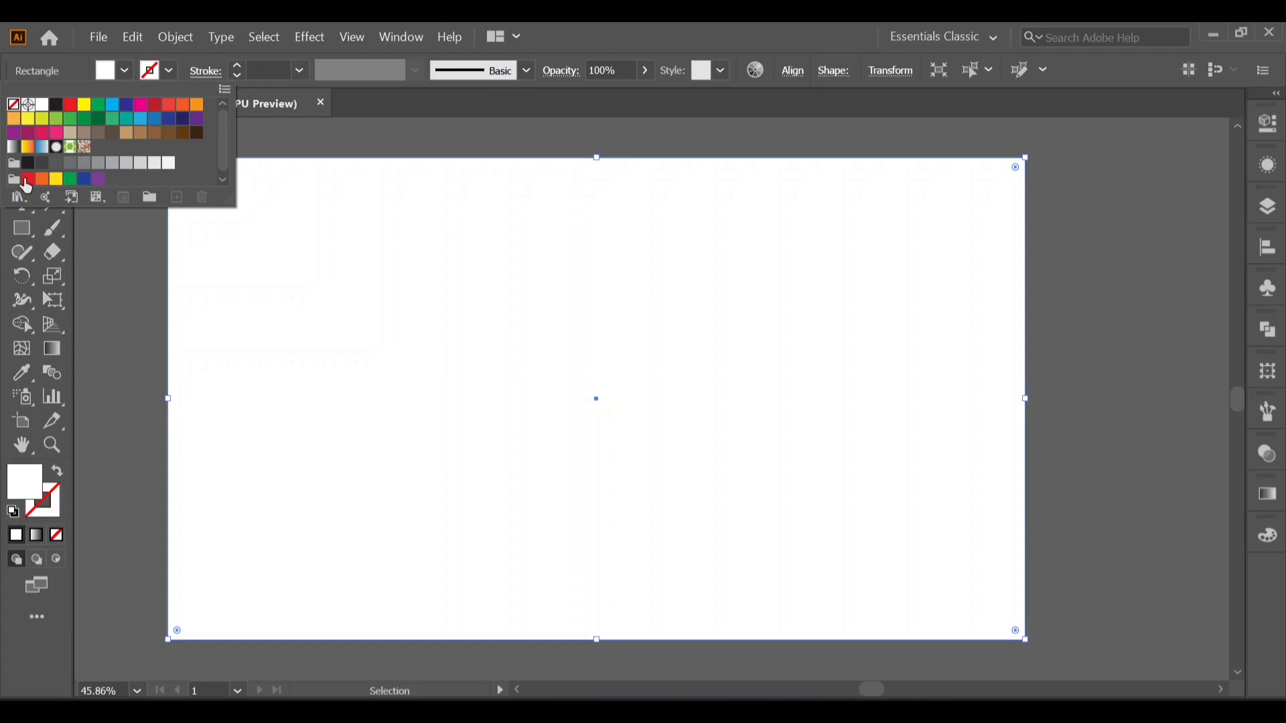
Apply a linear gradient to the rectangle, running diagonally from its lower-left corner to its upper-right corner.
click(51, 353)
click(51, 351)
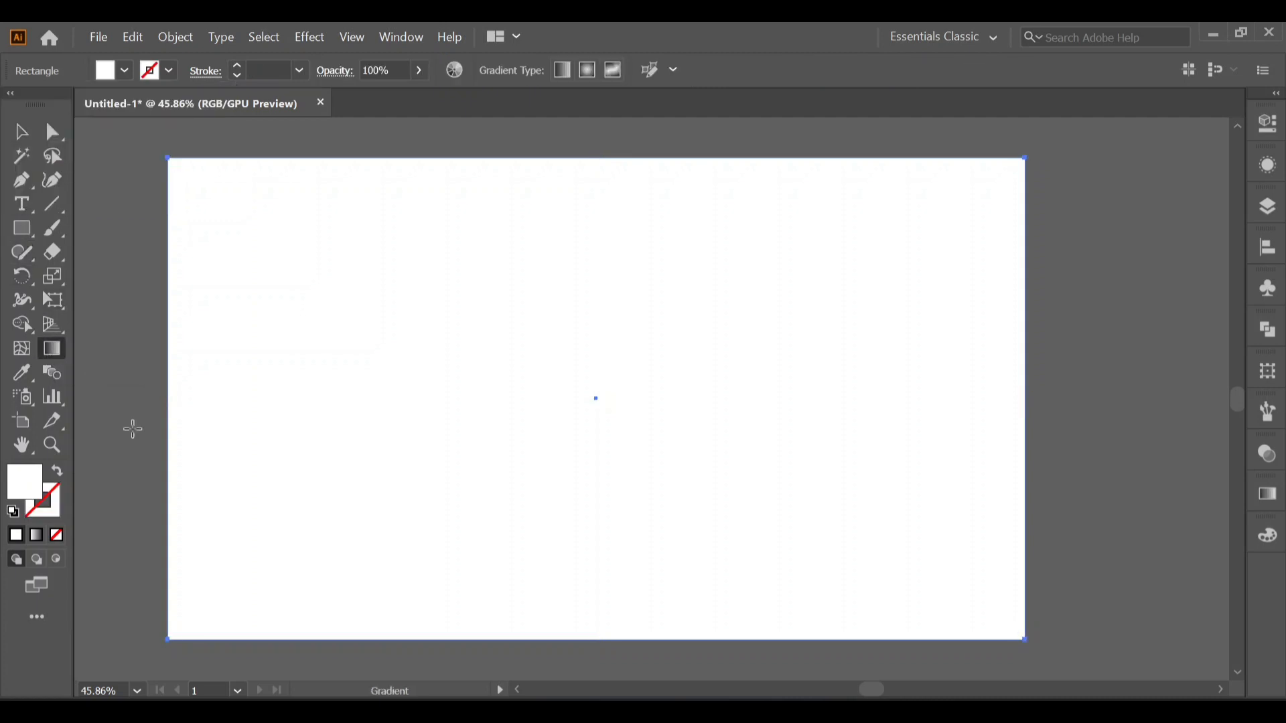
click(452, 467)
drag(179, 629, 1011, 170)
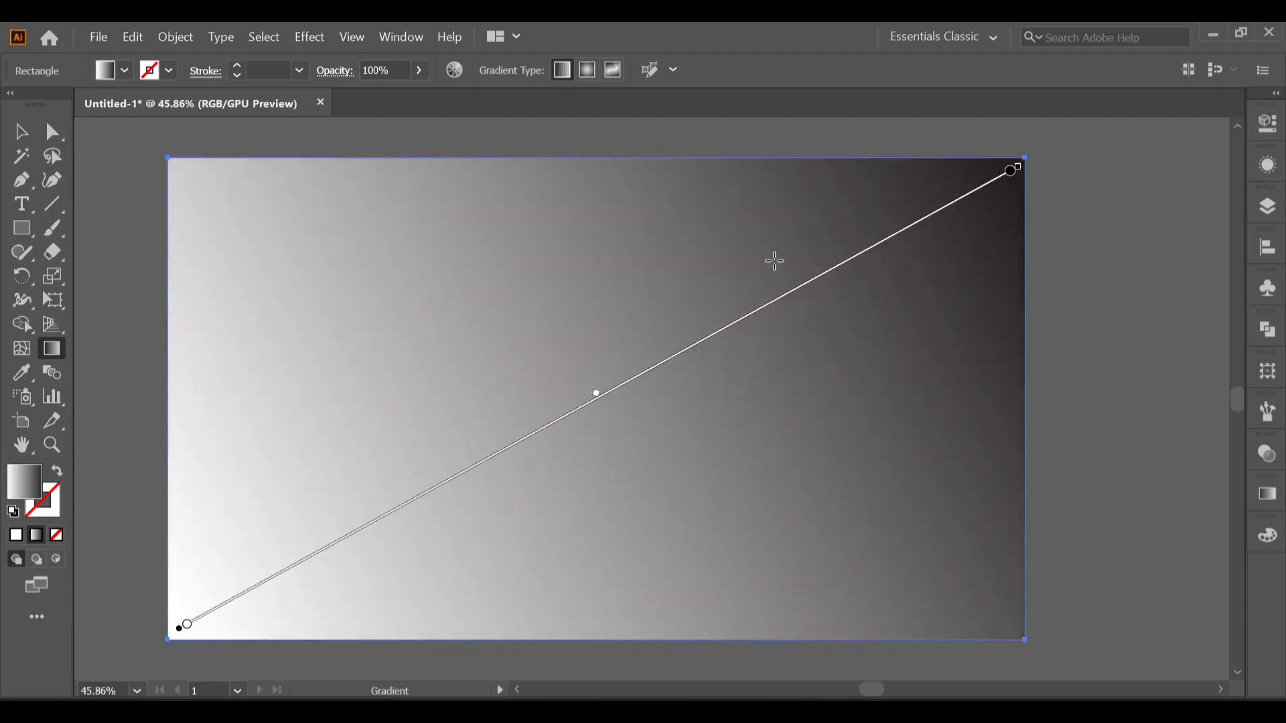
Colour the gradient's lower-left stop dark blue and its upper-right stop purple.
double_click(187, 629)
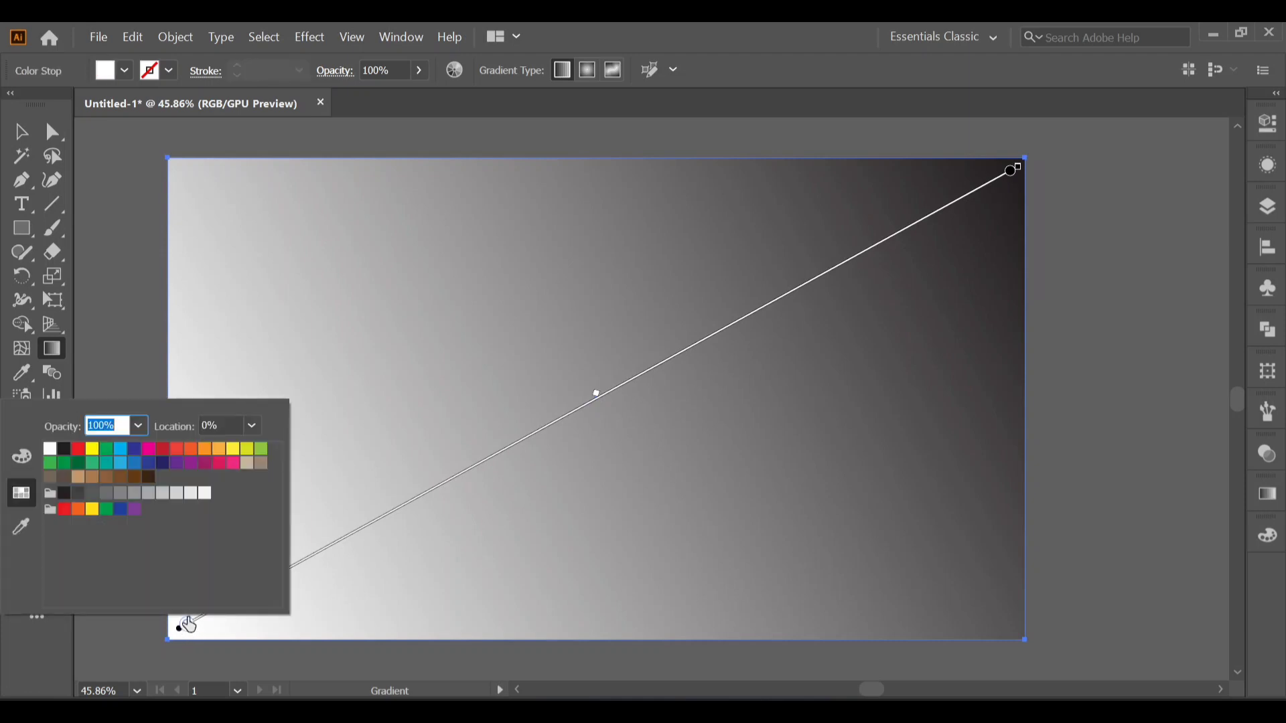
click(134, 449)
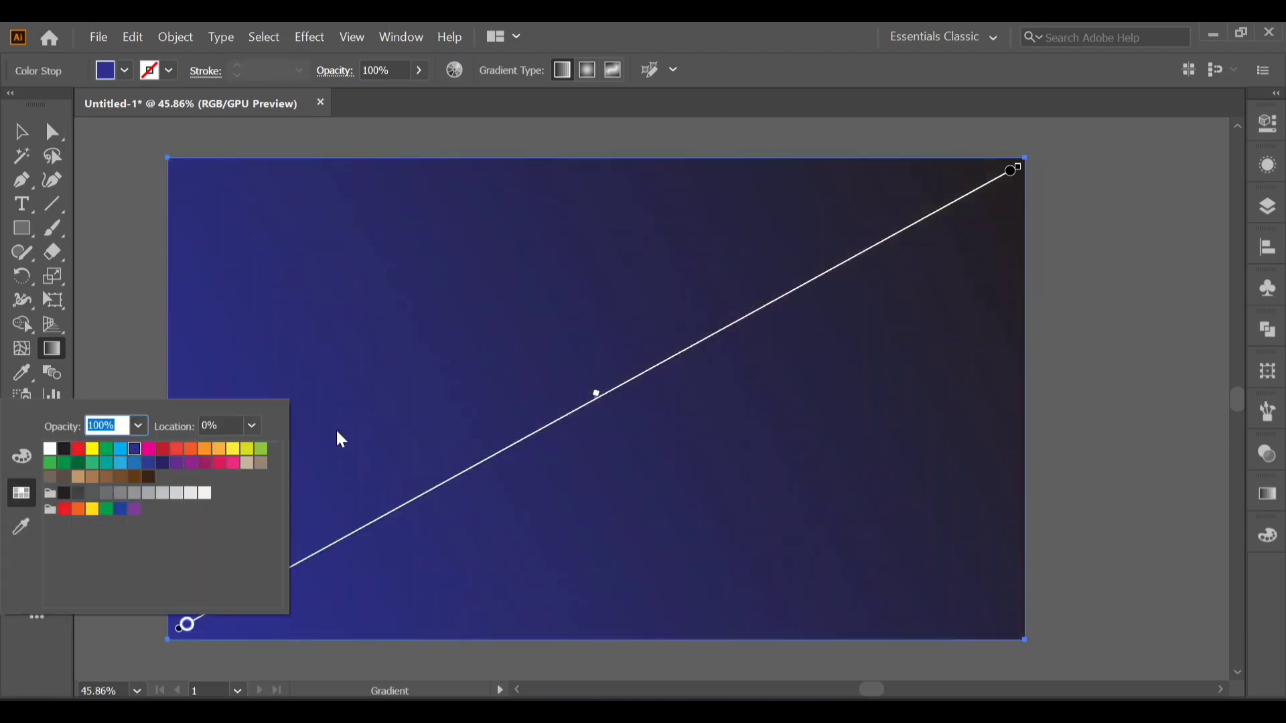
double_click(1006, 166)
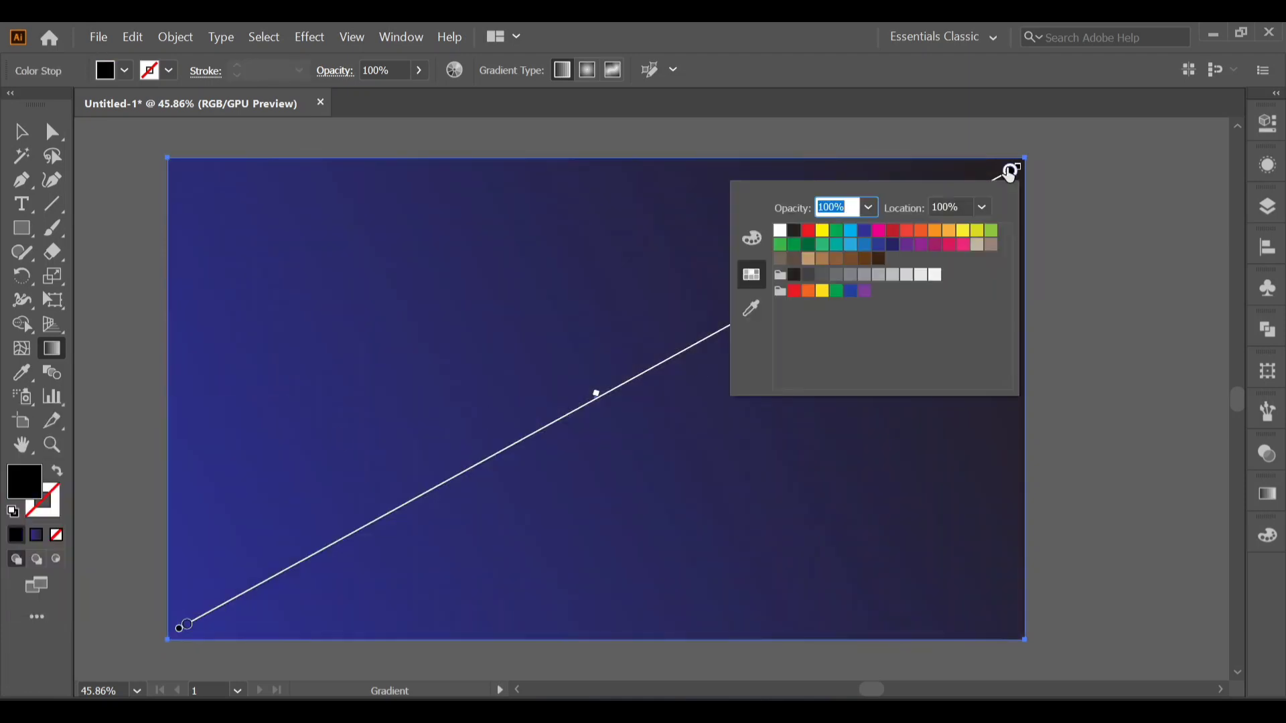
click(909, 250)
click(656, 395)
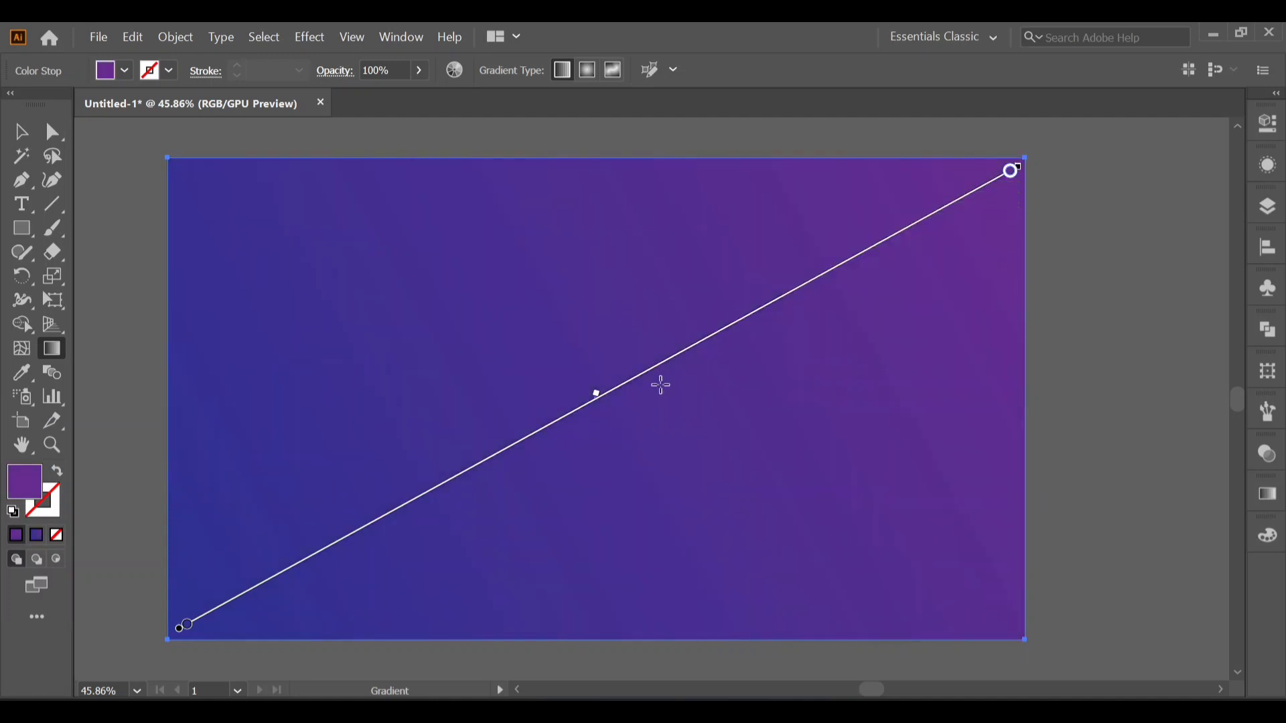
Lock the gradient background rectangle in Layer 1.
click(1268, 206)
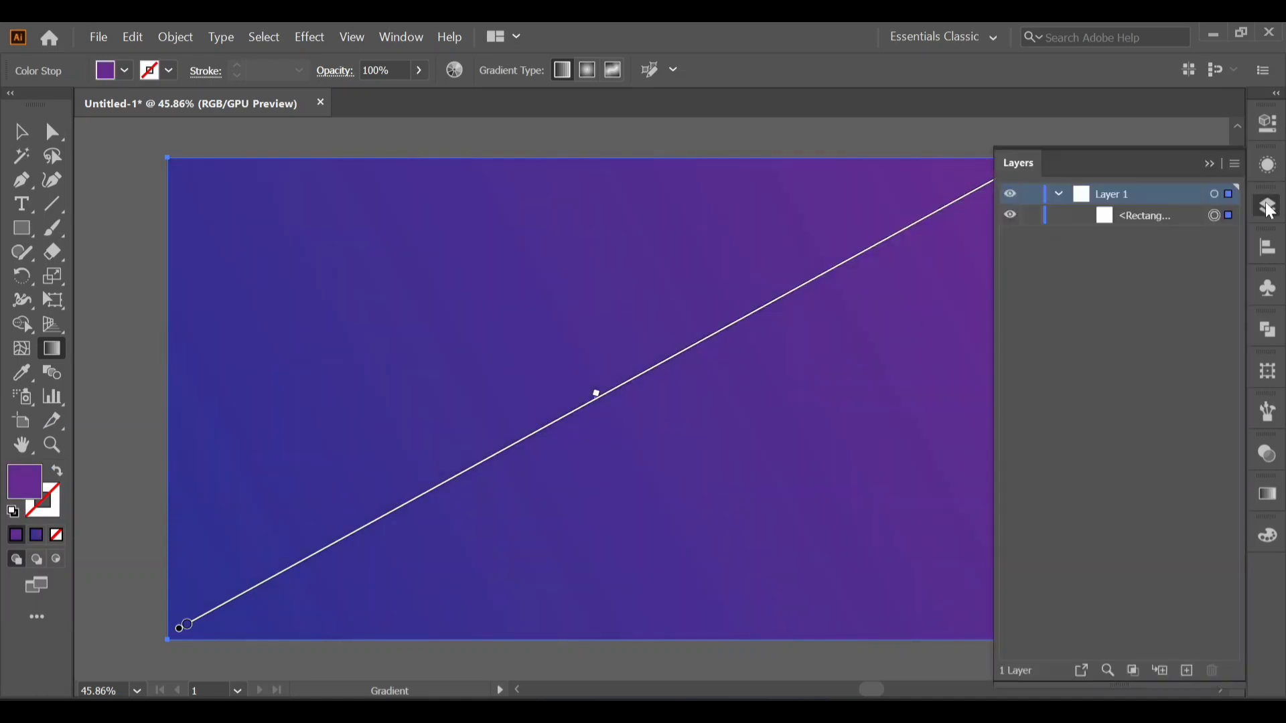
click(1030, 216)
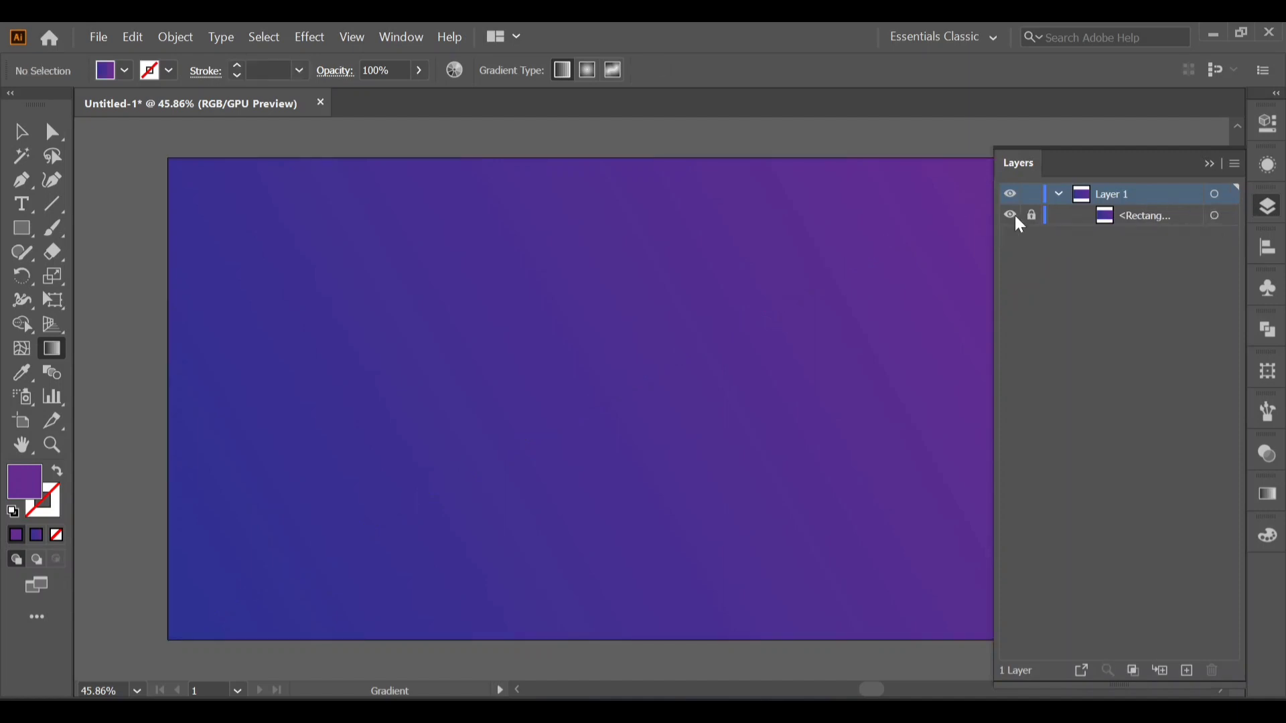
click(1209, 164)
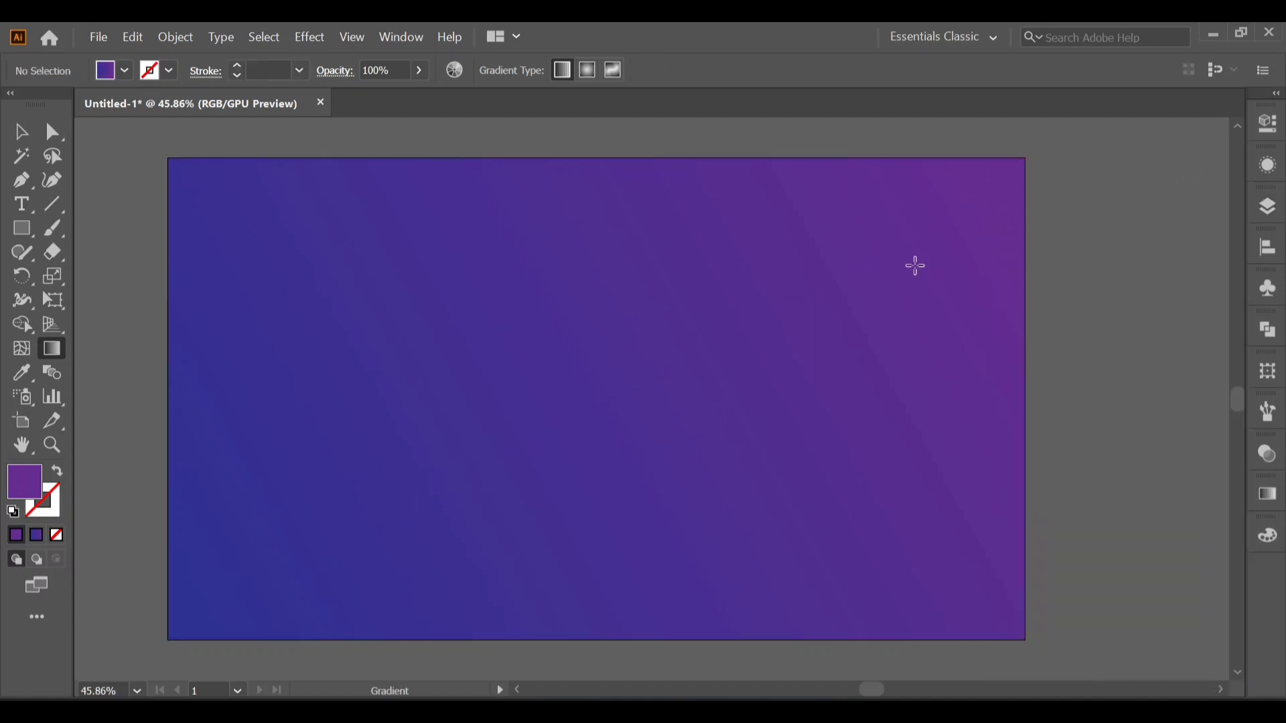
Draw a vertical line in the artboard's left half and give it a dashed stroke with round caps and a 0 pt dash.
click(52, 206)
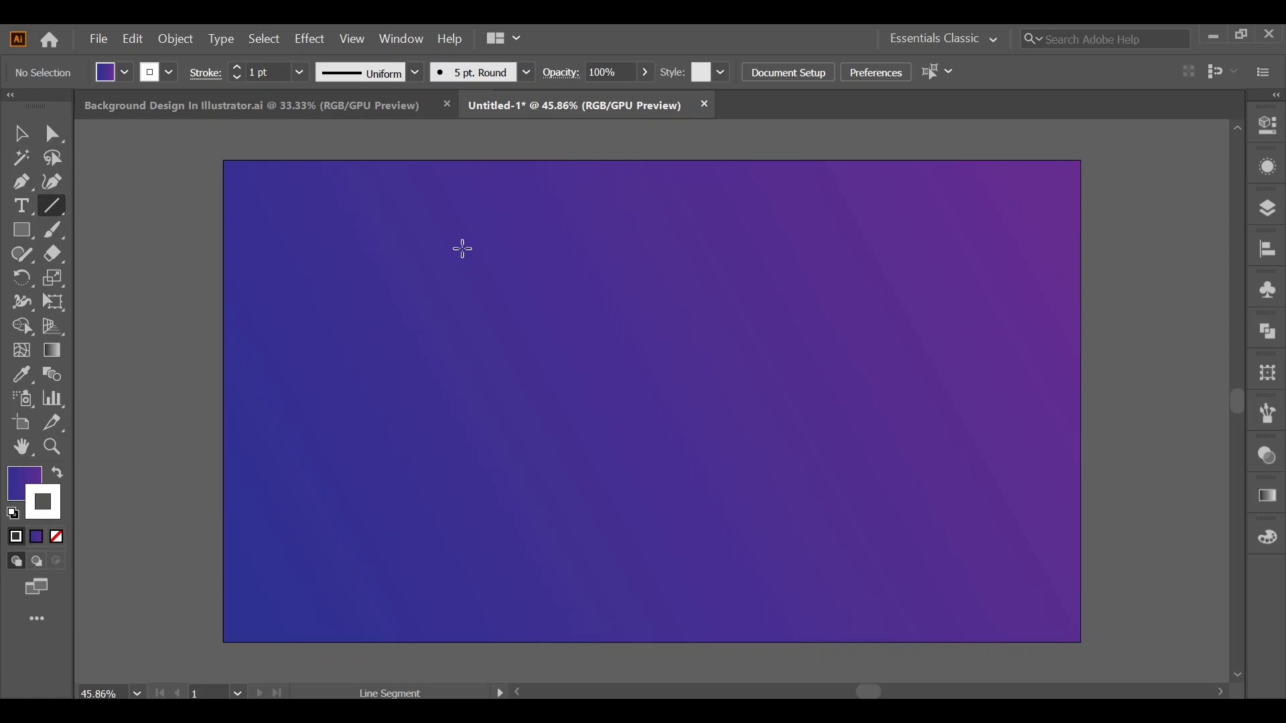
drag(462, 250, 488, 406)
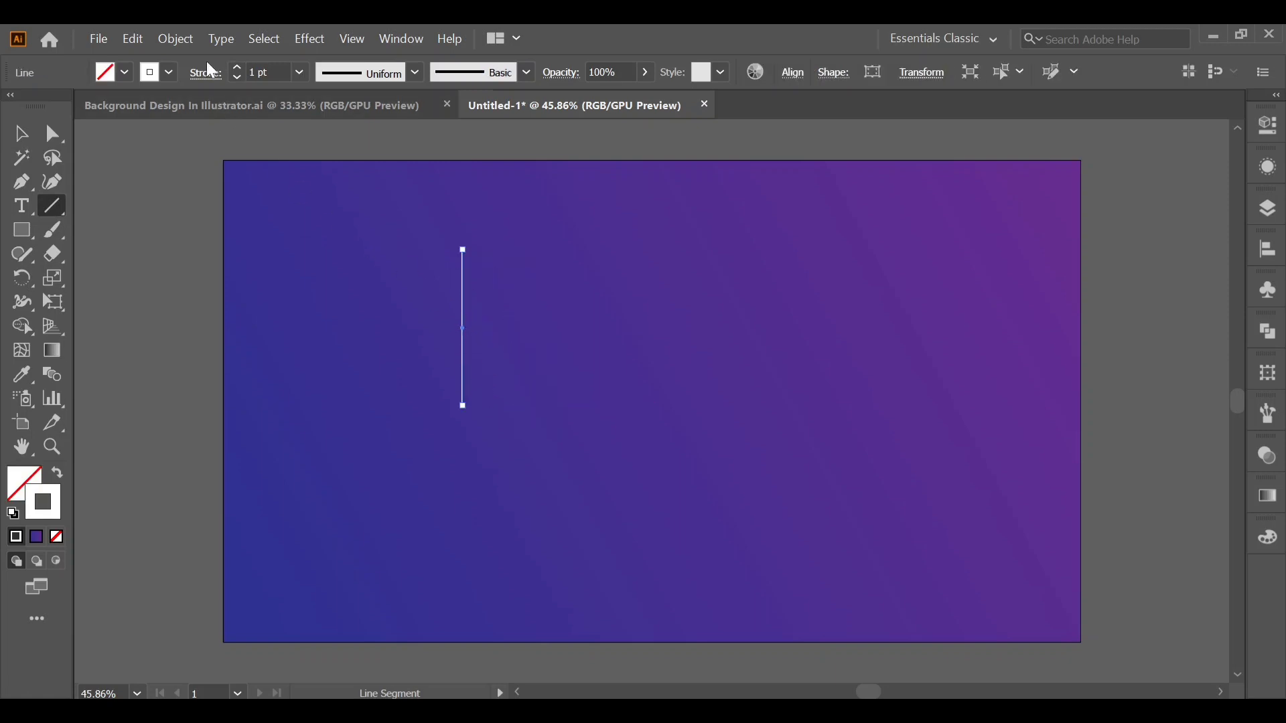
click(206, 73)
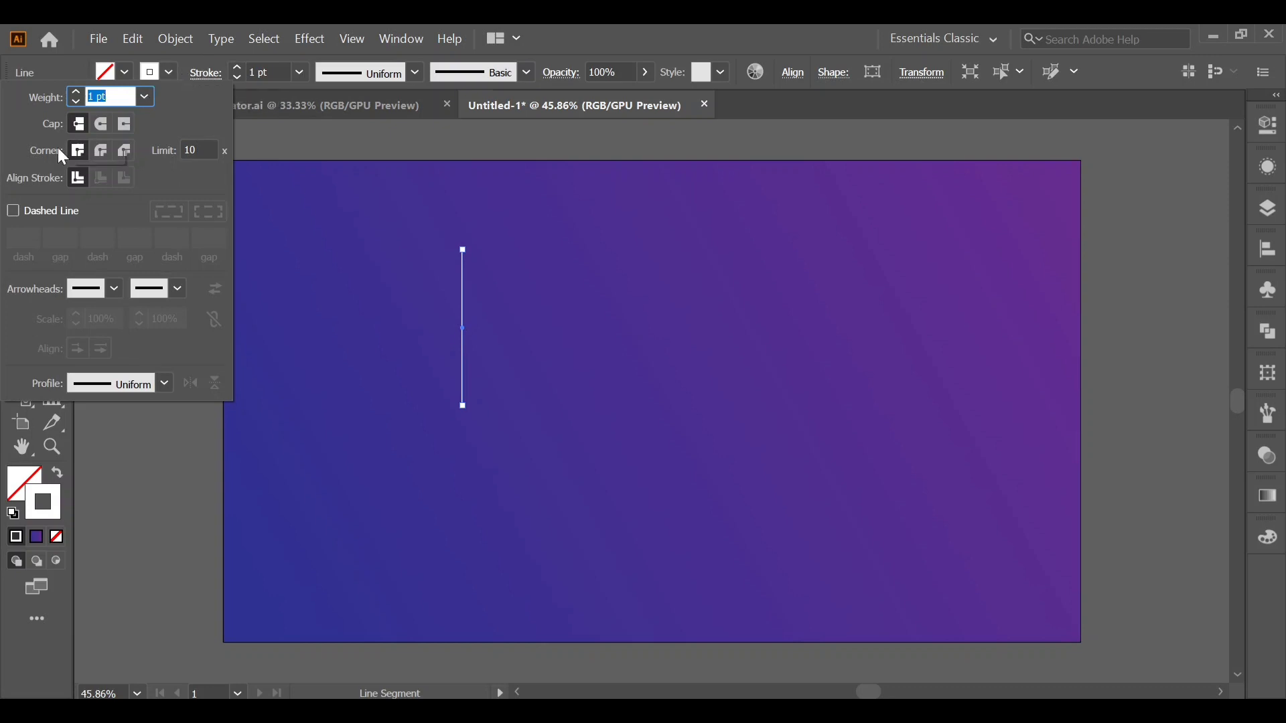
click(13, 211)
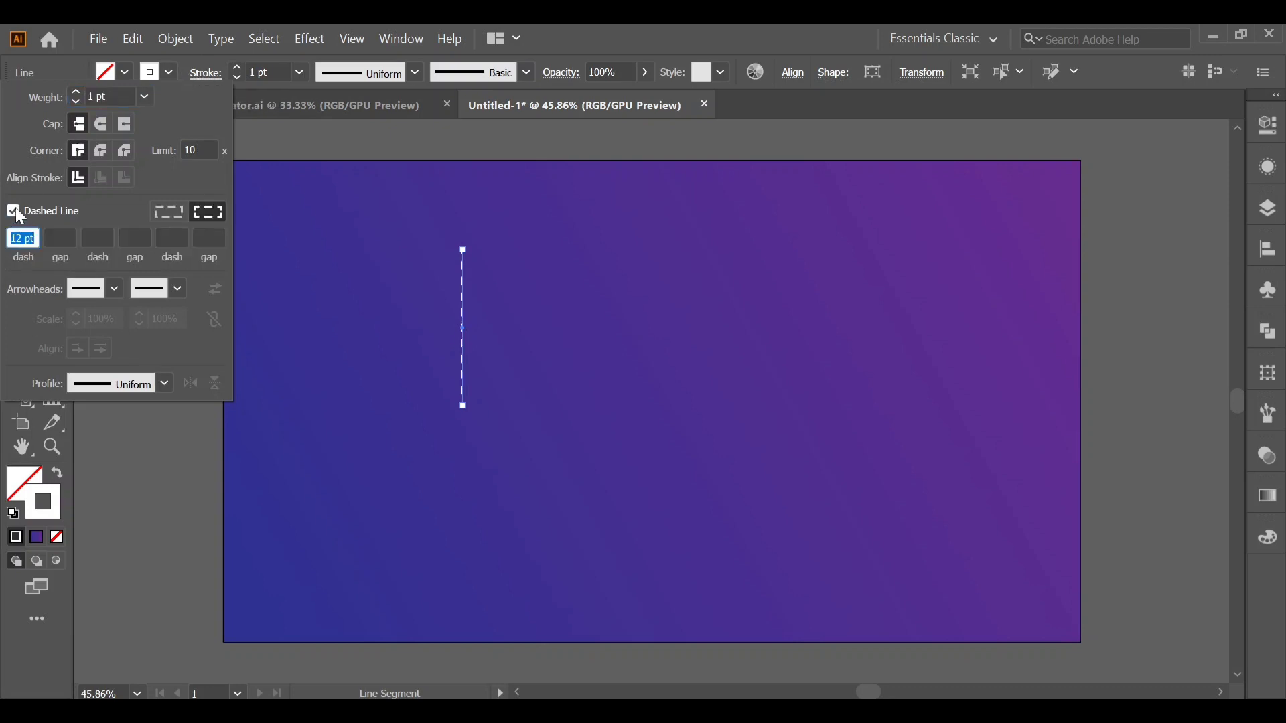
click(106, 125)
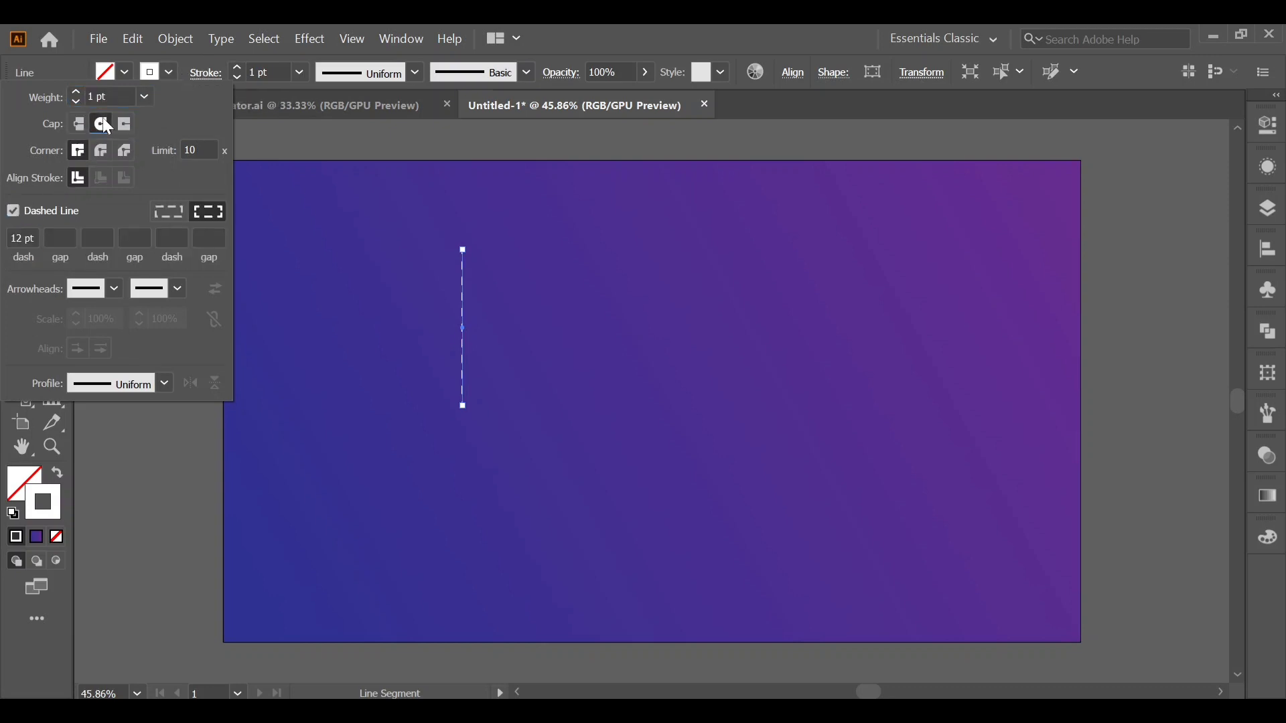
double_click(35, 233)
text(9)
key(Return)
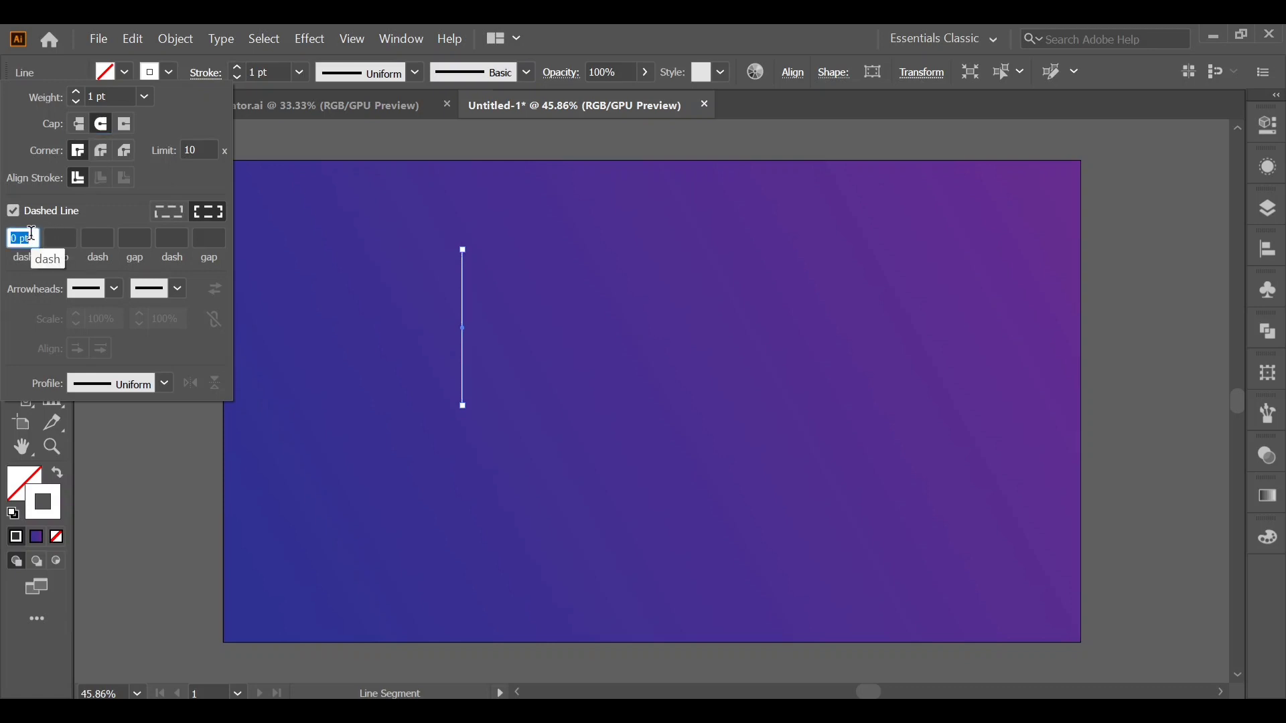
Increase the line's stroke weight to 6 pt.
click(75, 93)
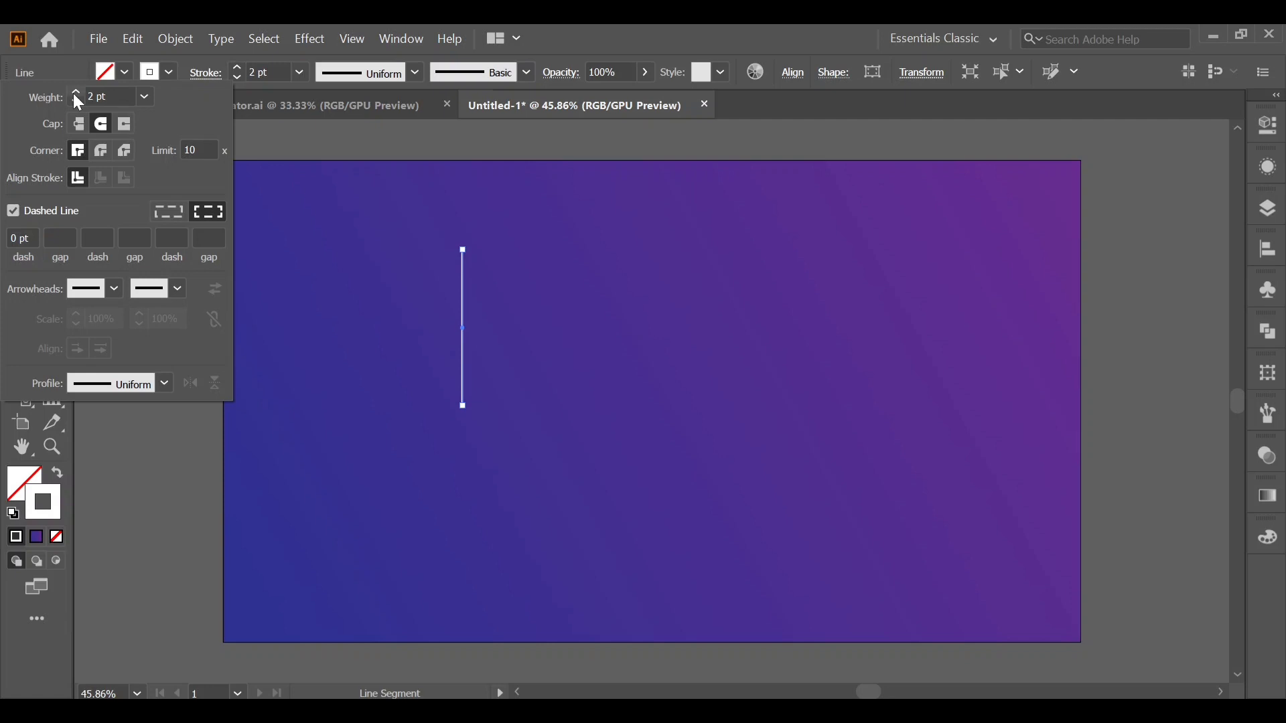
click(76, 93)
click(75, 93)
click(76, 93)
click(76, 93)
Set the dashed line's gap to 14 pt so the stroke forms a row of separate dots.
click(56, 240)
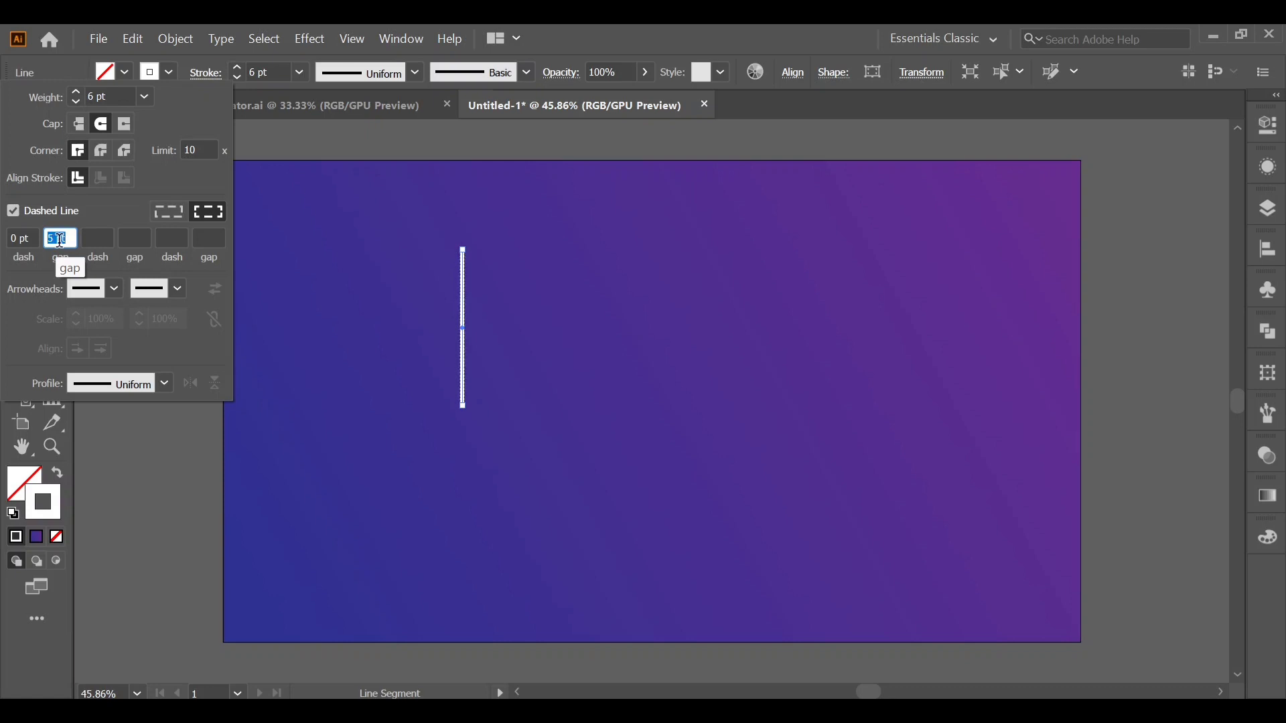
key(Up)
key(Up)
key(Up)
key(Up)
key(Up)
key(Up)
key(Up)
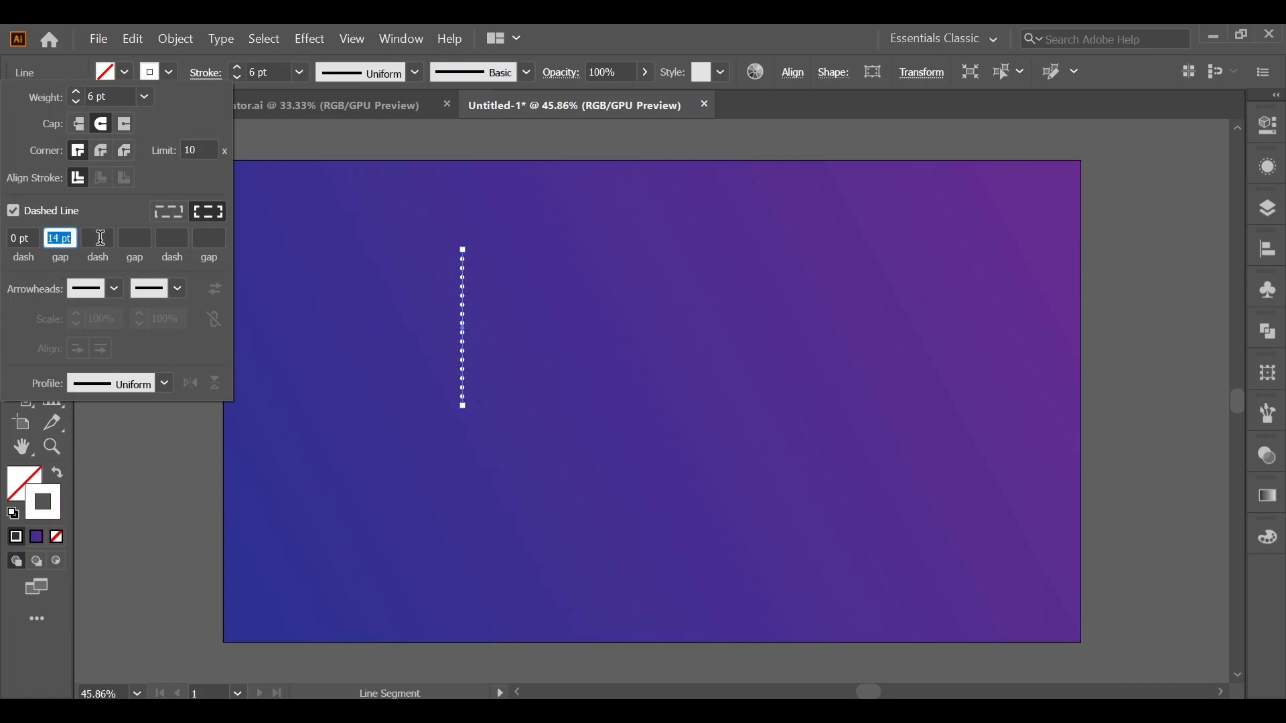
key(Return)
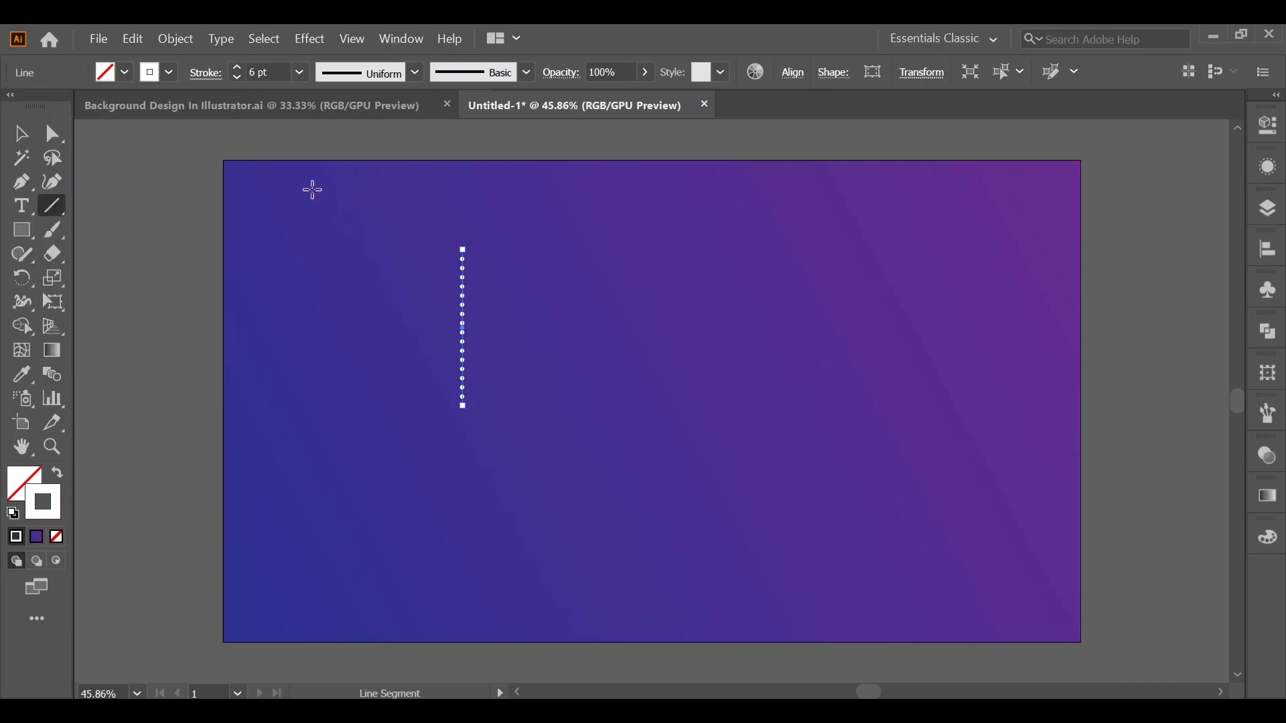
Create a copy of the dotted line rotated 30° about a point just below its lower end, with the preview on.
click(21, 277)
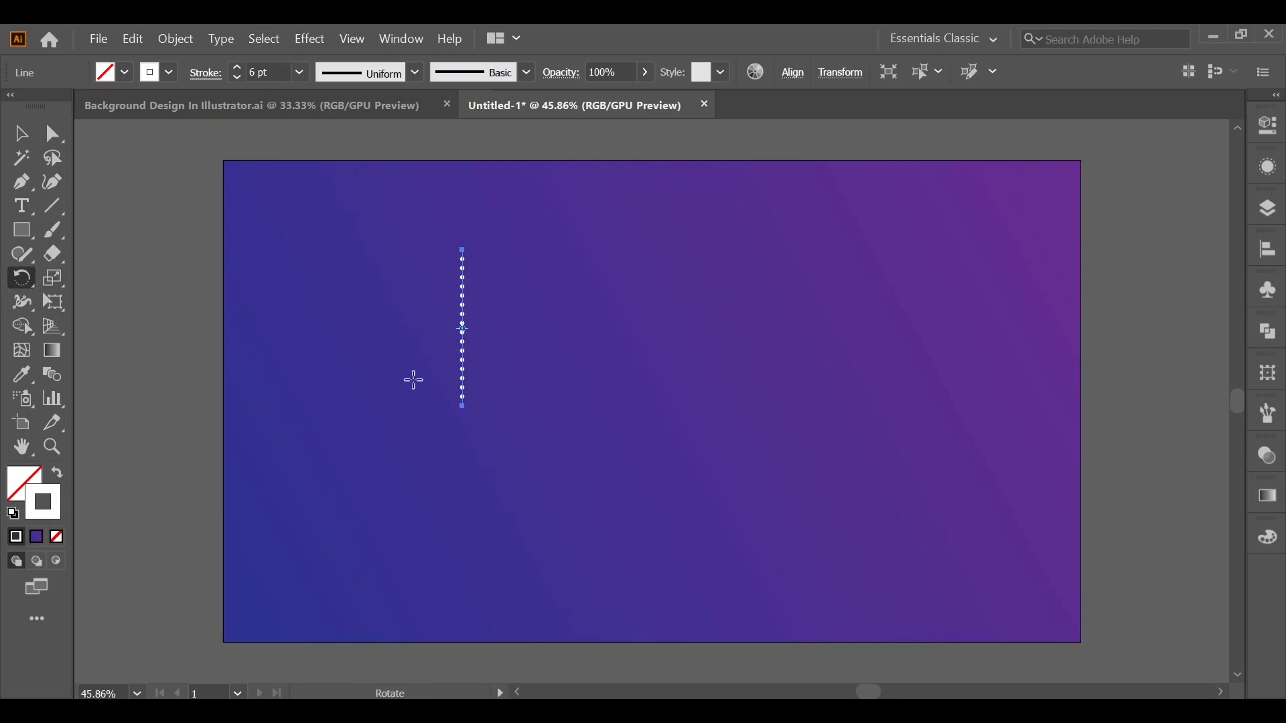
alt+click(462, 417)
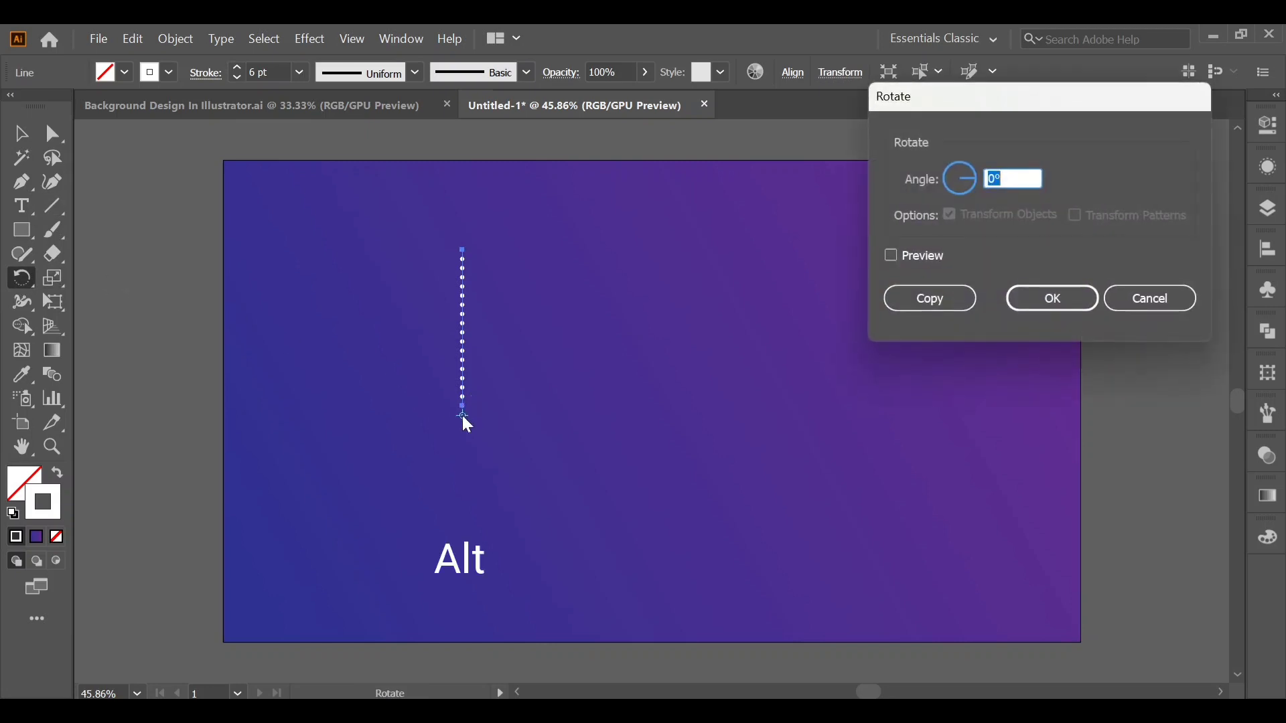
click(890, 253)
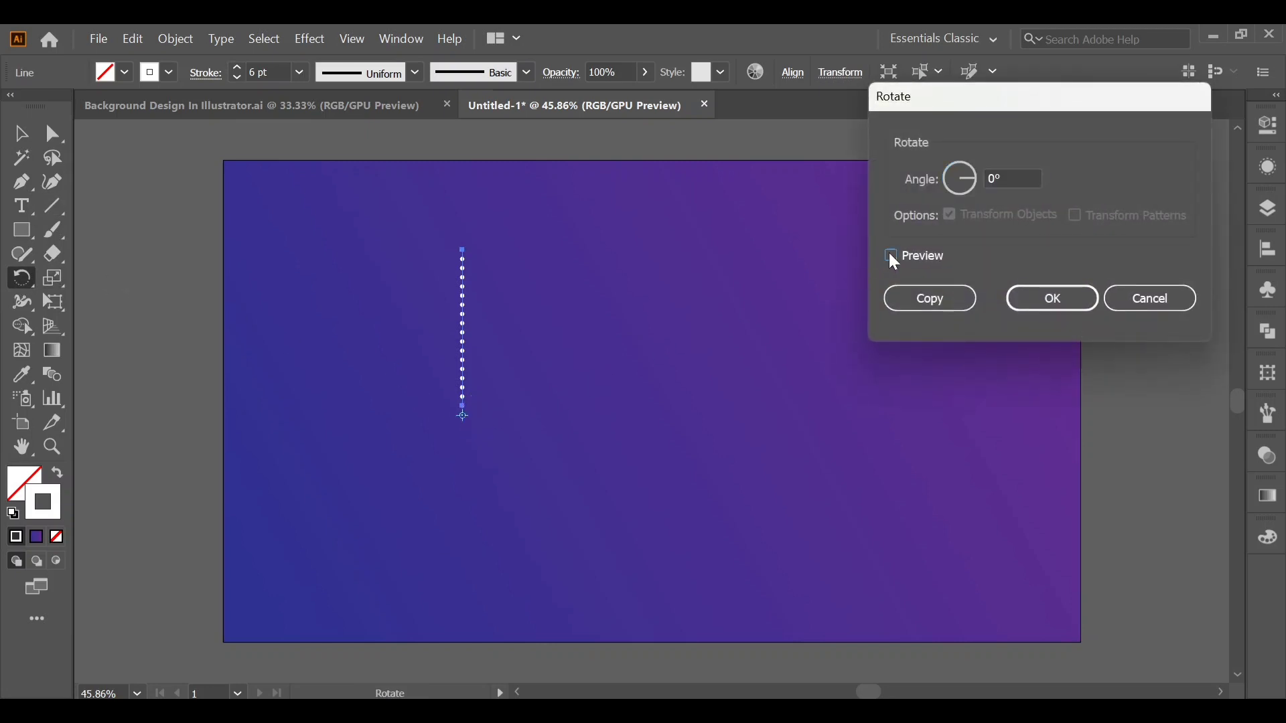
click(1011, 180)
key(Up)
key(Up)
key(Up)
key(Up)
key(Up)
key(Up)
key(Up)
key(Up)
key(Up)
key(Up)
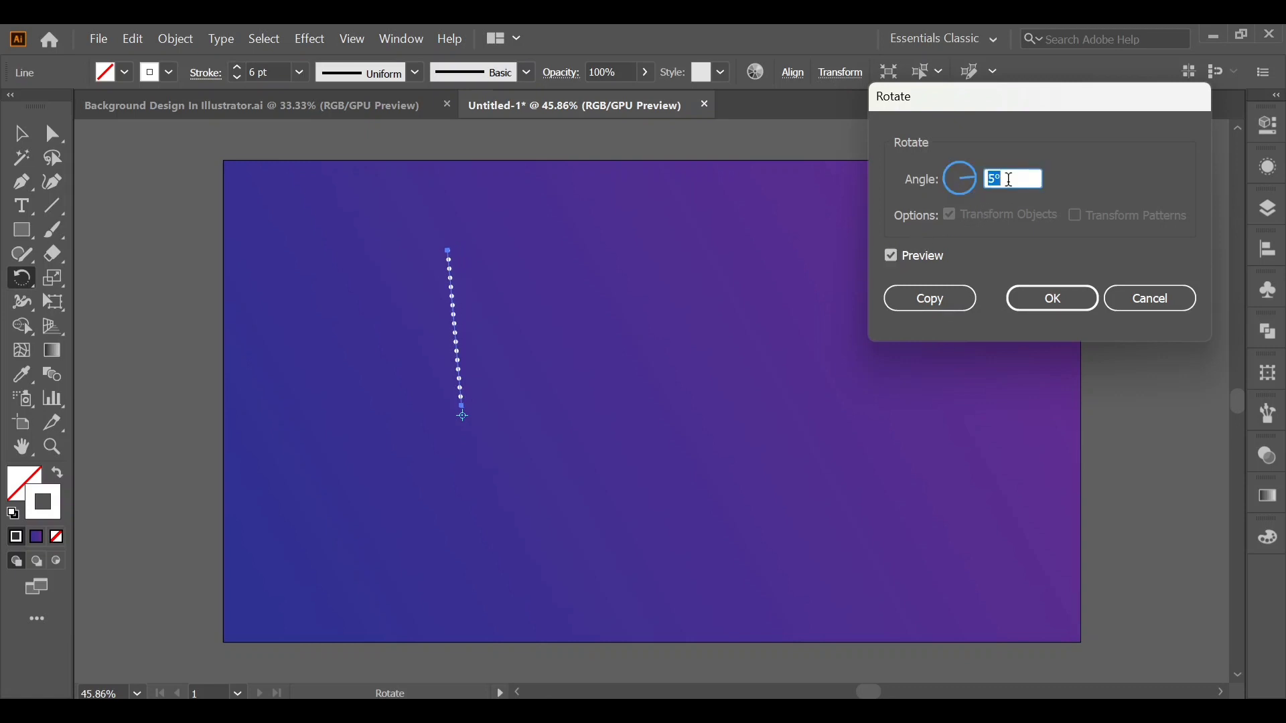
key(Up)
key(Up)
key(Up)
key(Up)
key(Up)
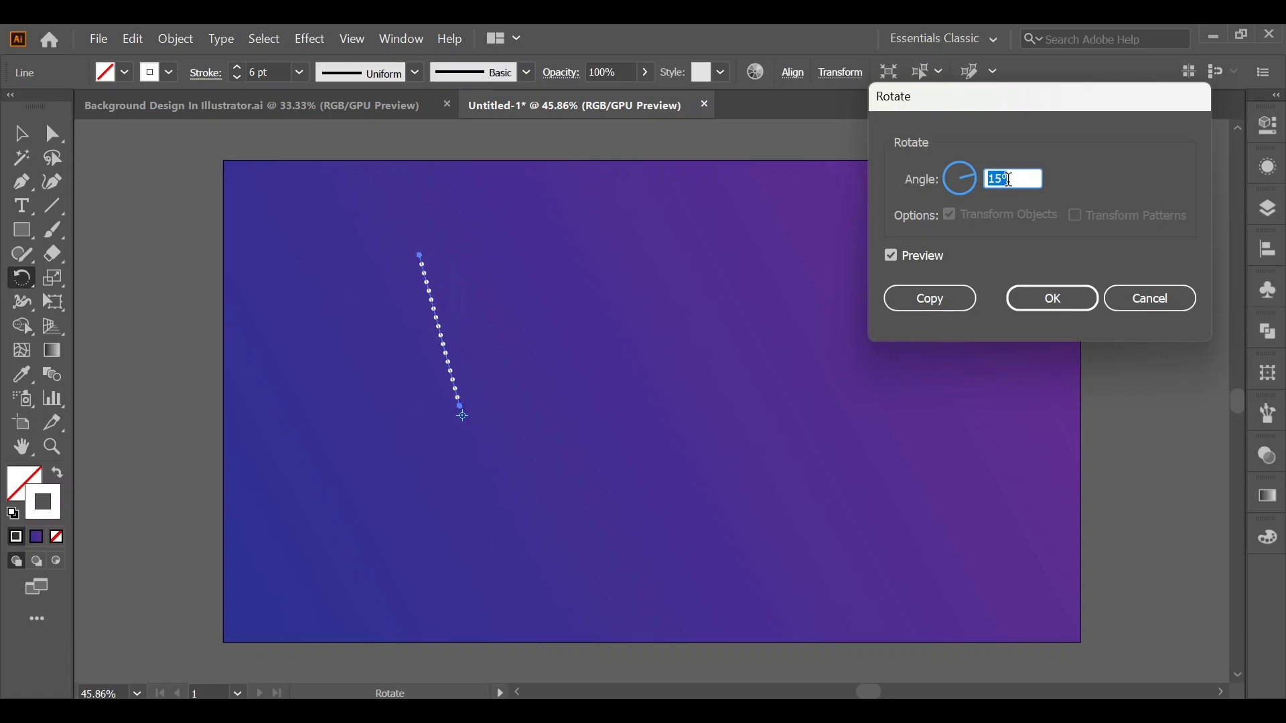
key(Up)
key(Up)
key(Up)
key(Up)
key(Up)
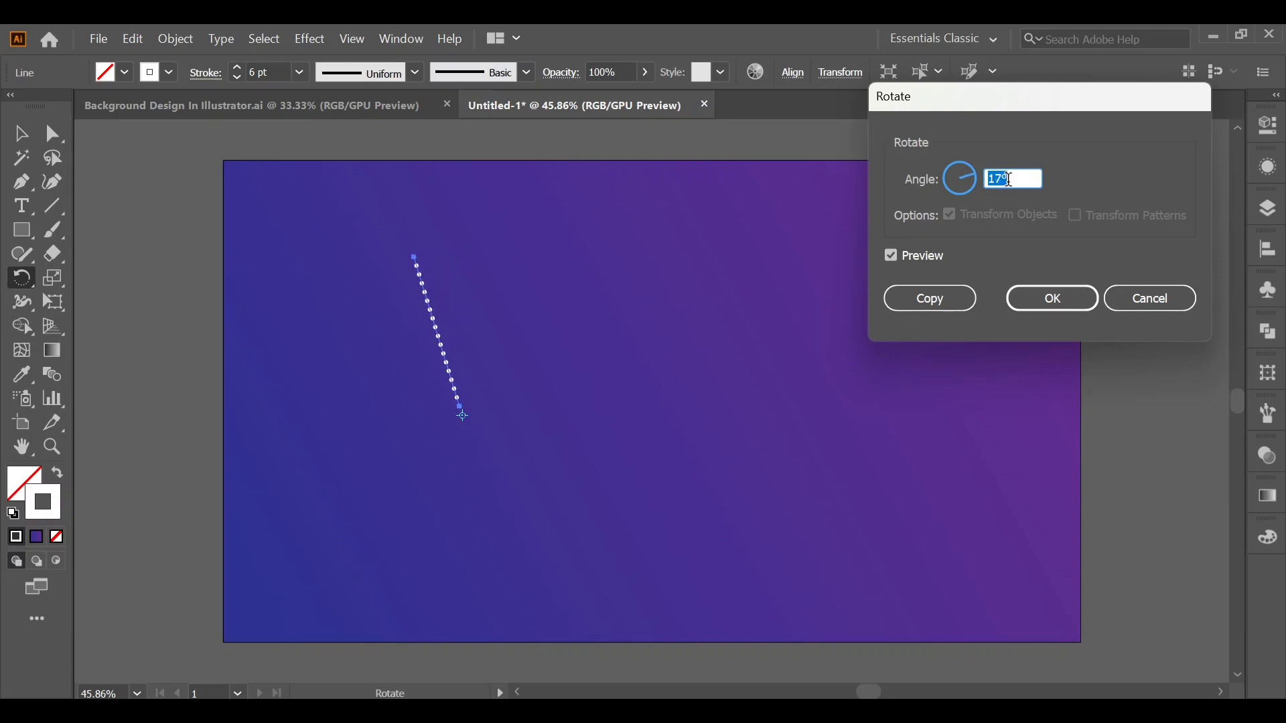
key(Up)
key(Up)
key(Up)
key(Up)
key(Up)
key(Up)
key(Up)
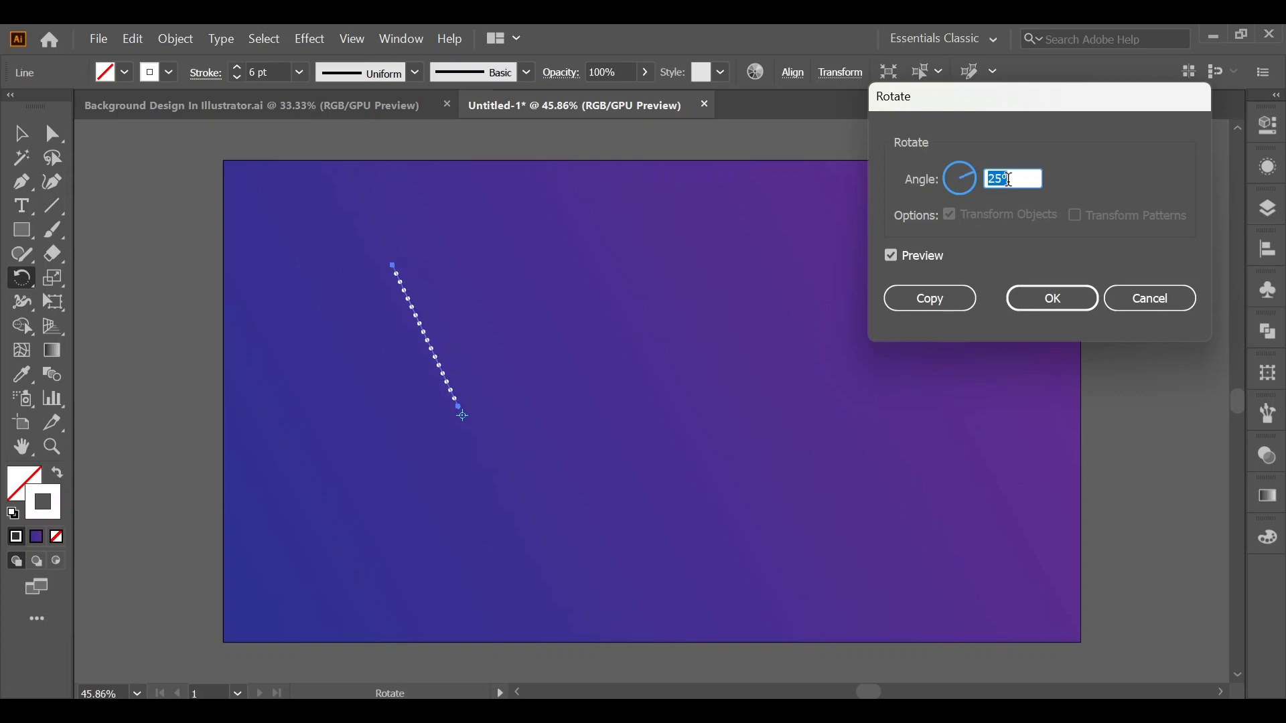
key(Up)
key(Up)
key(Up)
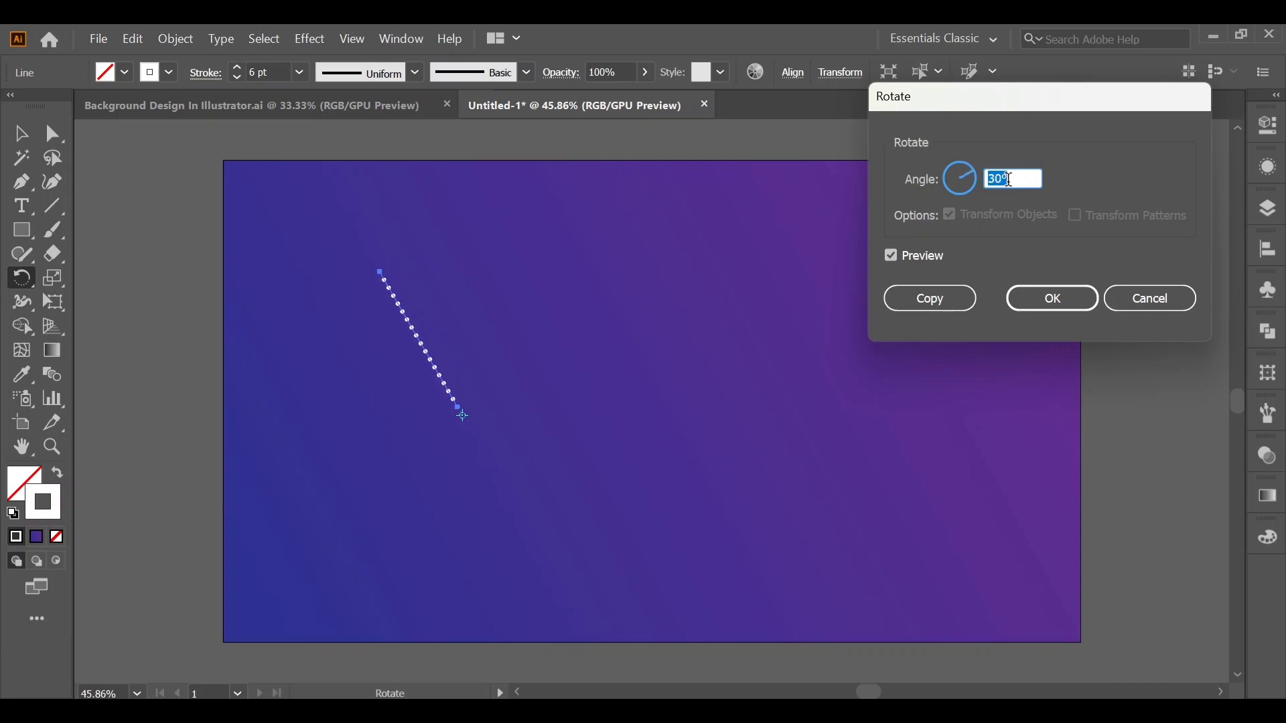
click(953, 303)
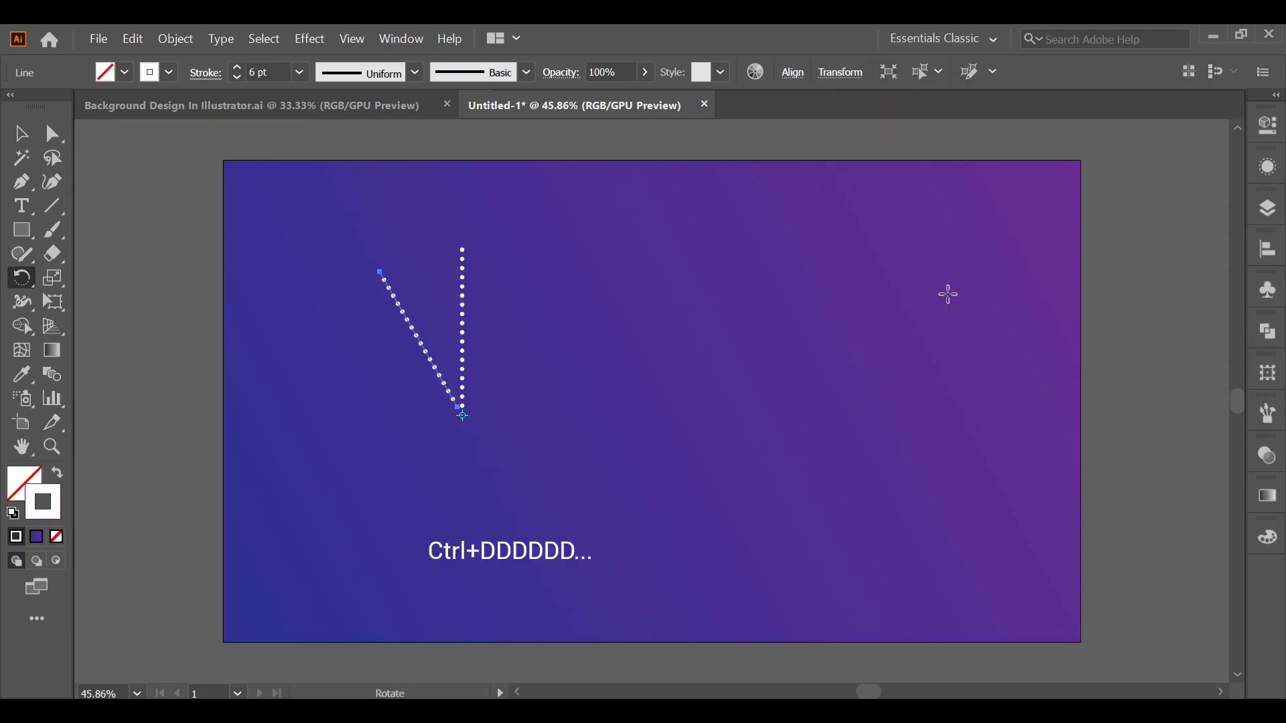
Repeat the rotated copy around the same centre until twelve dotted lines form a full radial burst.
key(ctrl+d)
key(ctrl+d)
key(ctrl+d)
key(ctrl+d)
key(ctrl+d)
key(ctrl+d)
key(ctrl+d)
key(ctrl+d)
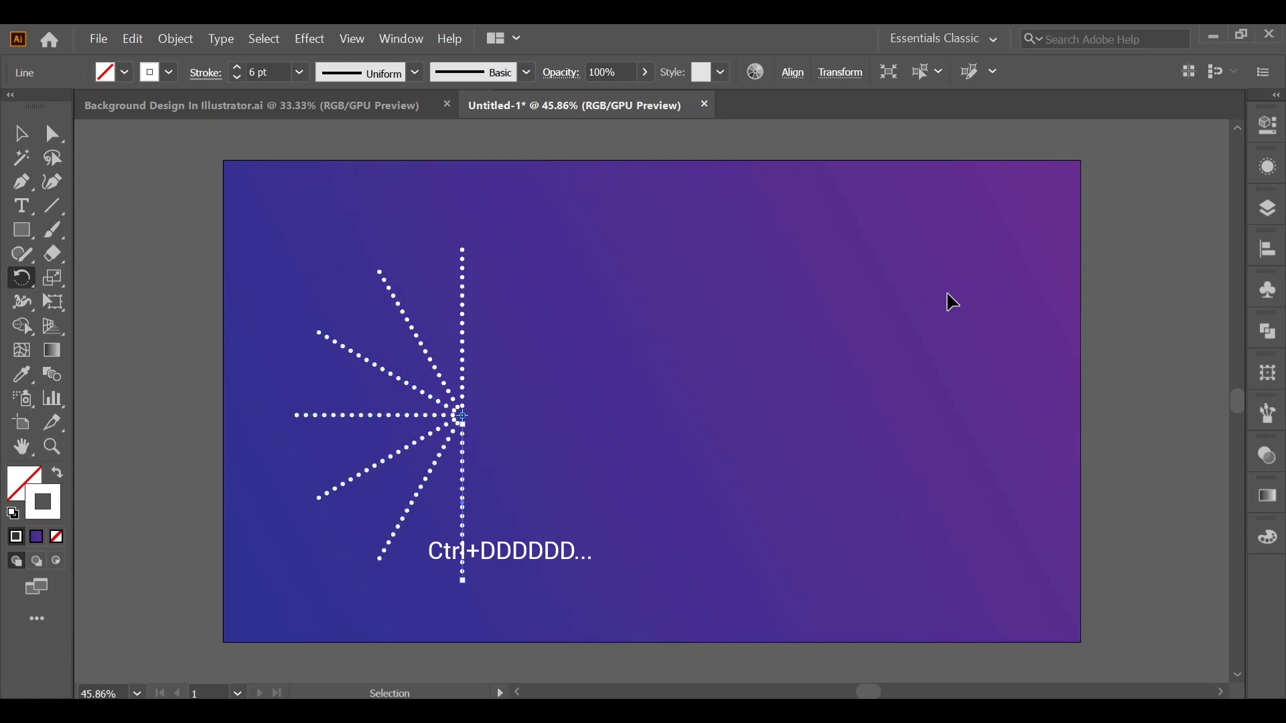
key(ctrl+d)
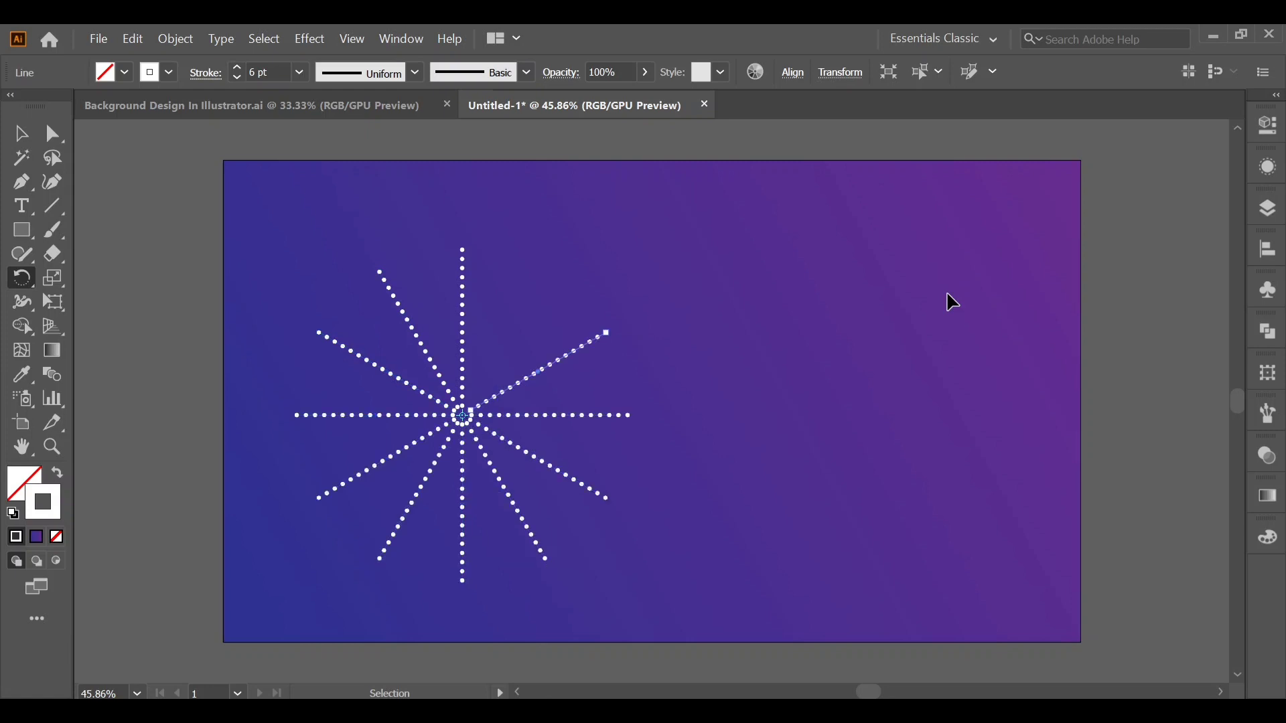
key(ctrl+d)
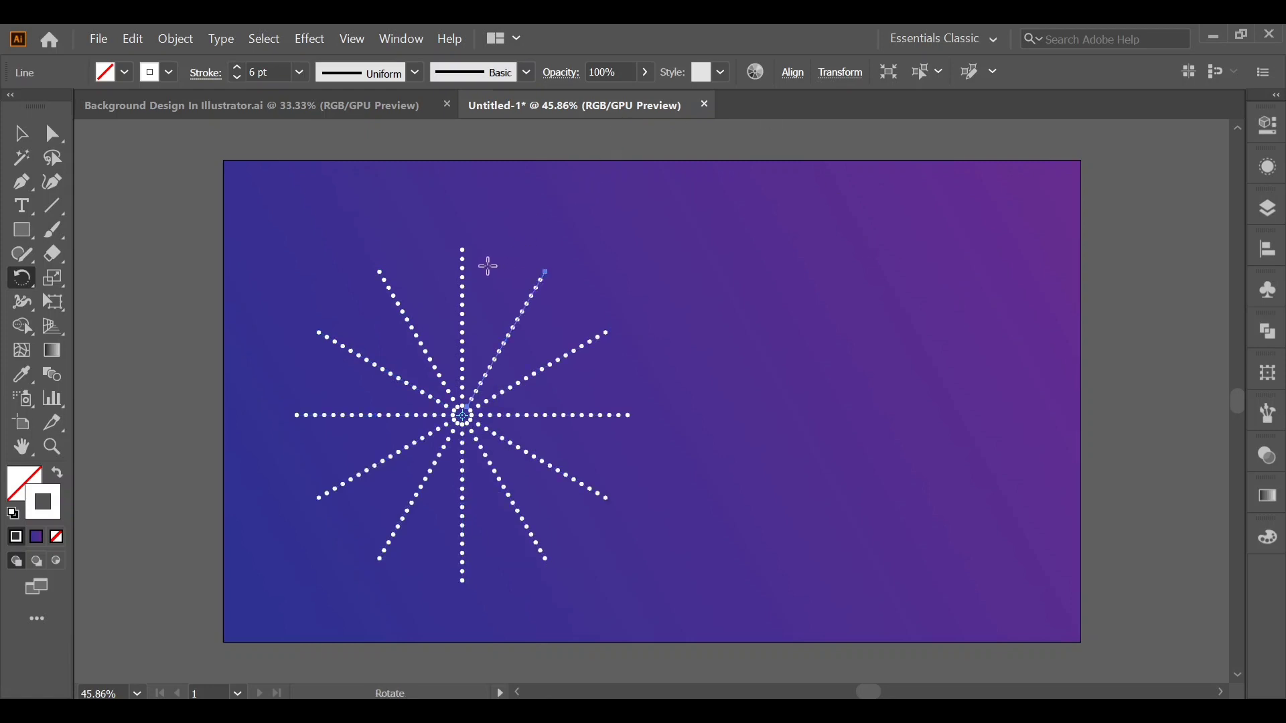
Select all twelve dotted lines of the radial burst and group them.
click(22, 134)
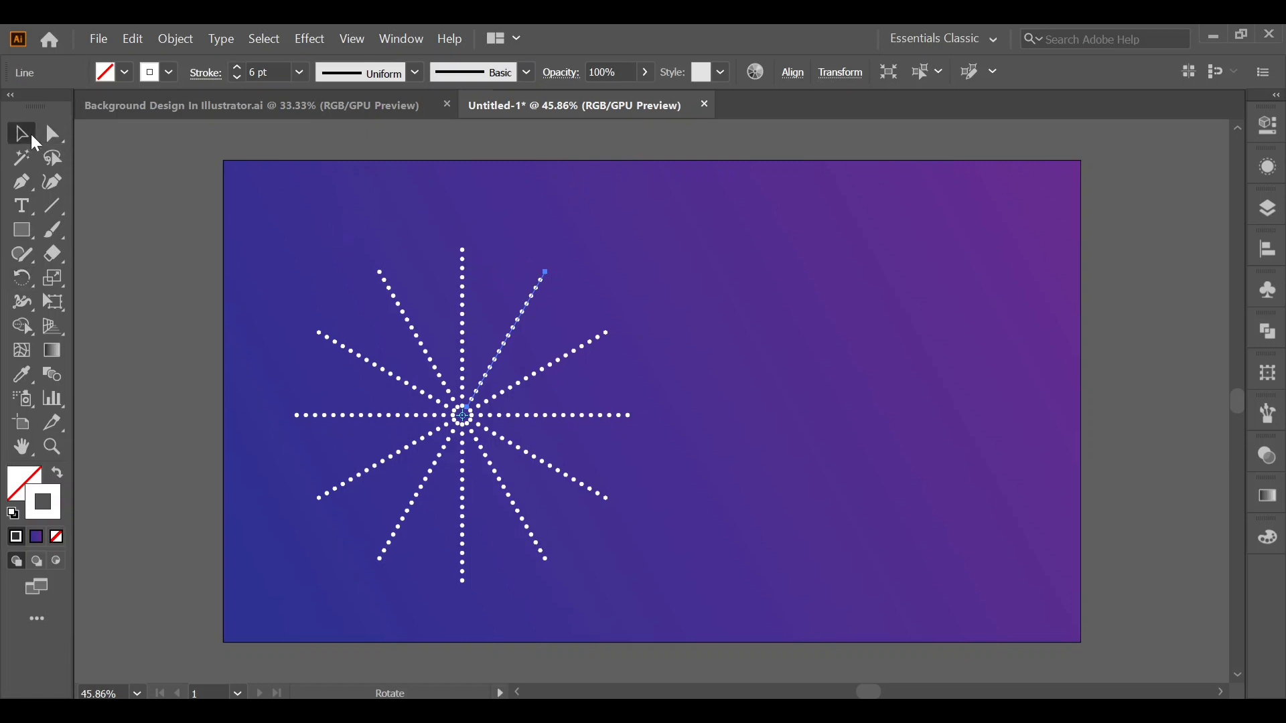
drag(299, 267, 649, 563)
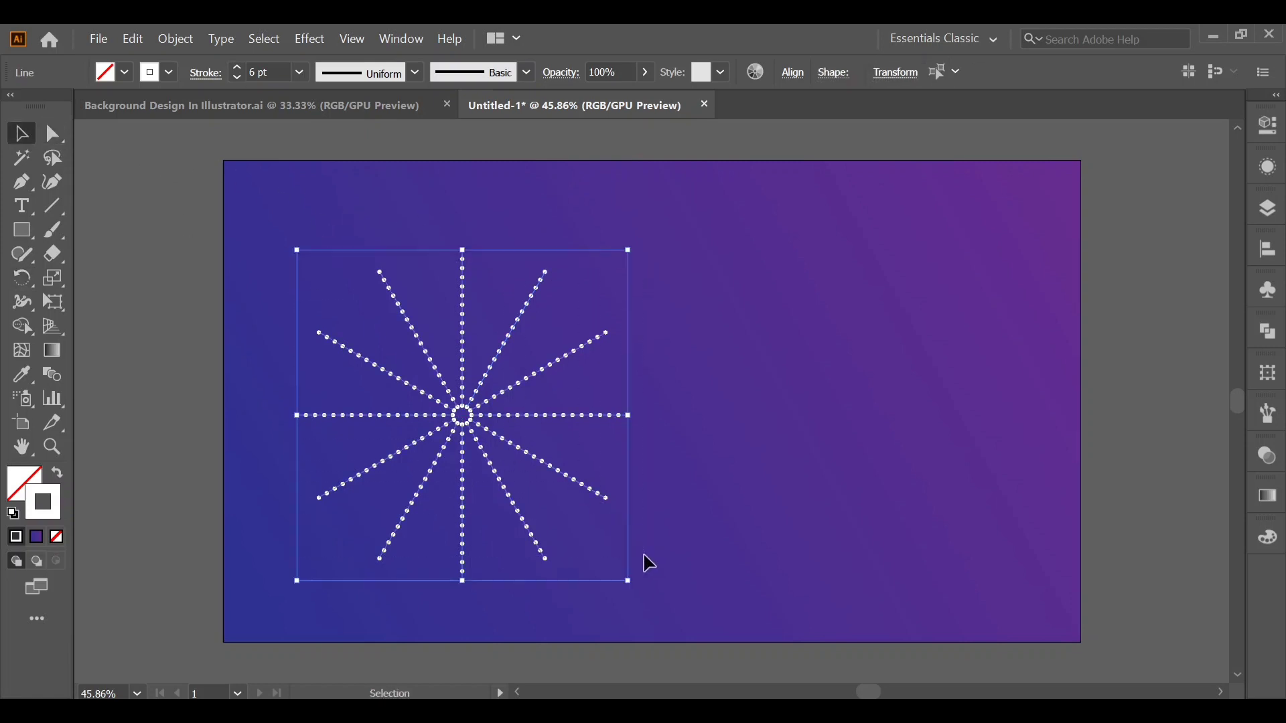
right_click(485, 436)
click(539, 391)
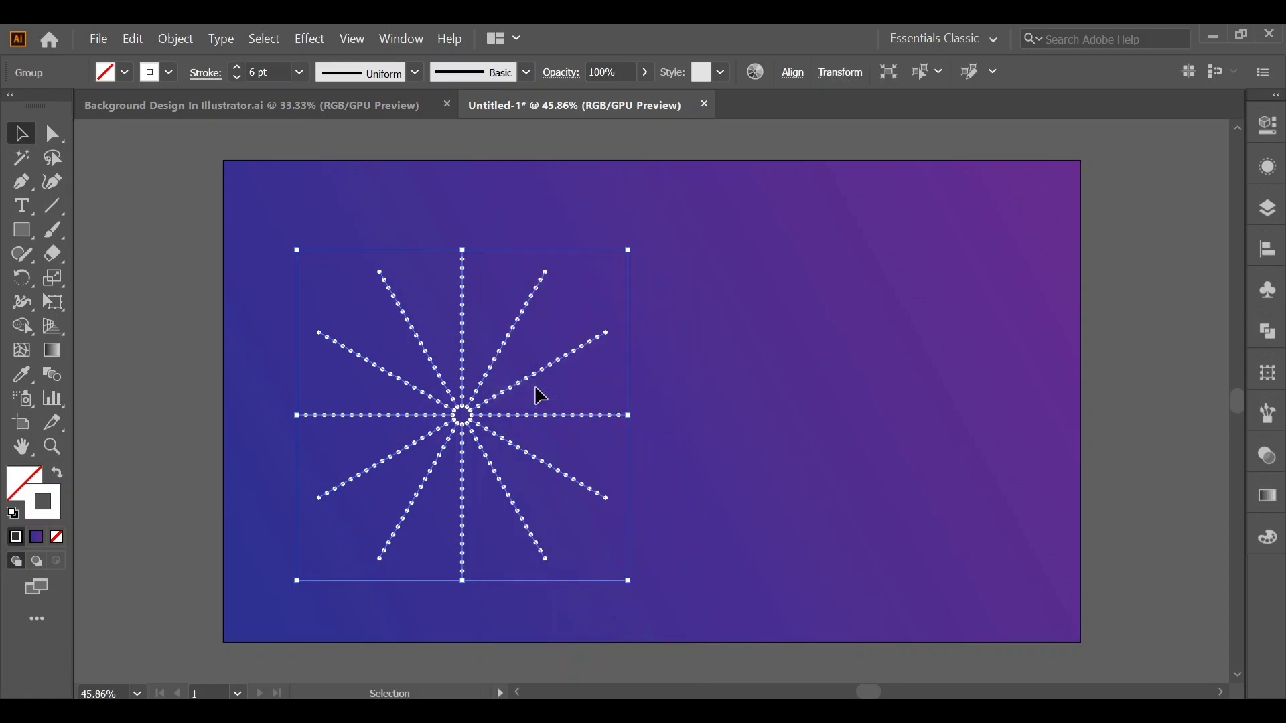
Apply the teal gradient swatch from the Brights gradient library to the stroke of the burst group.
click(171, 64)
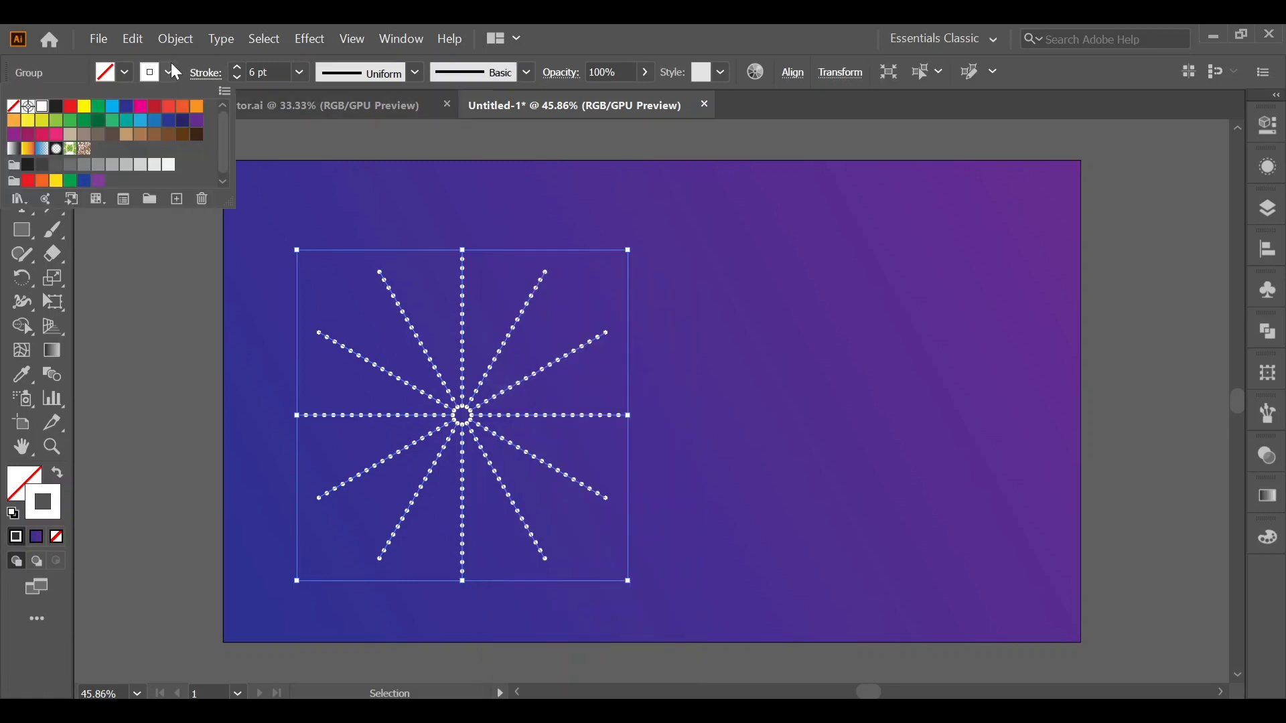
click(20, 200)
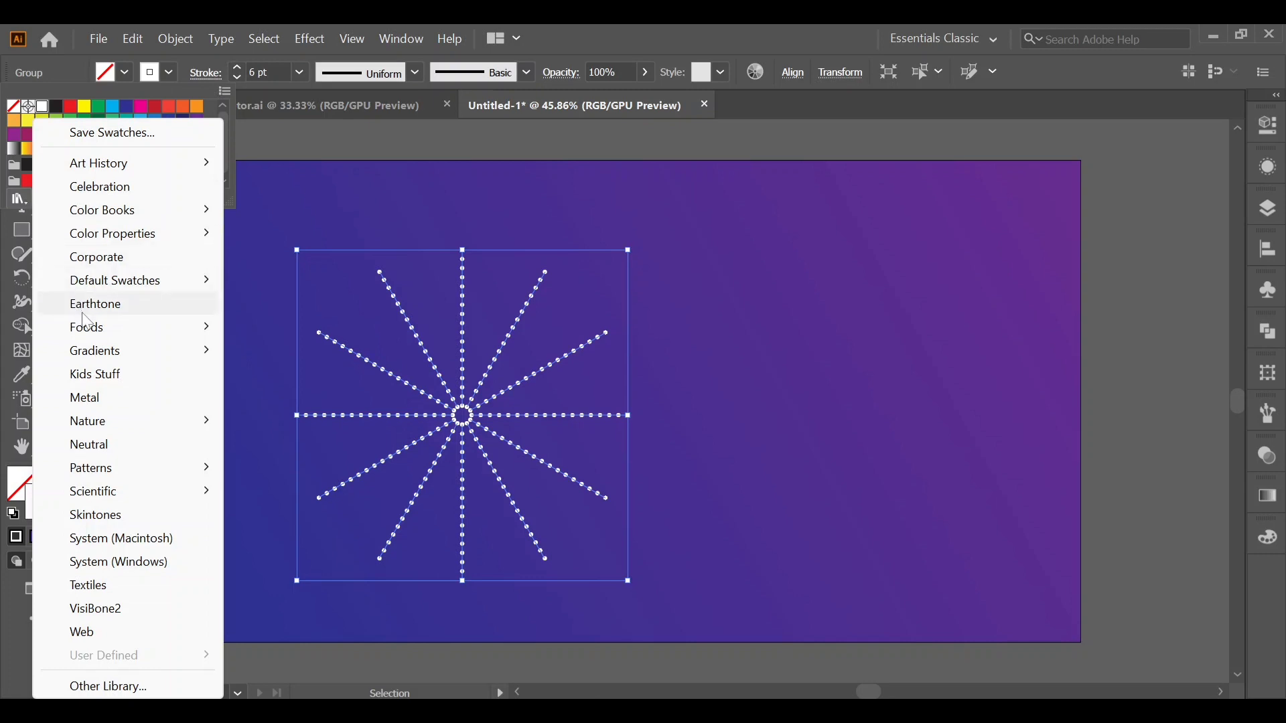
mouse_move(158, 351)
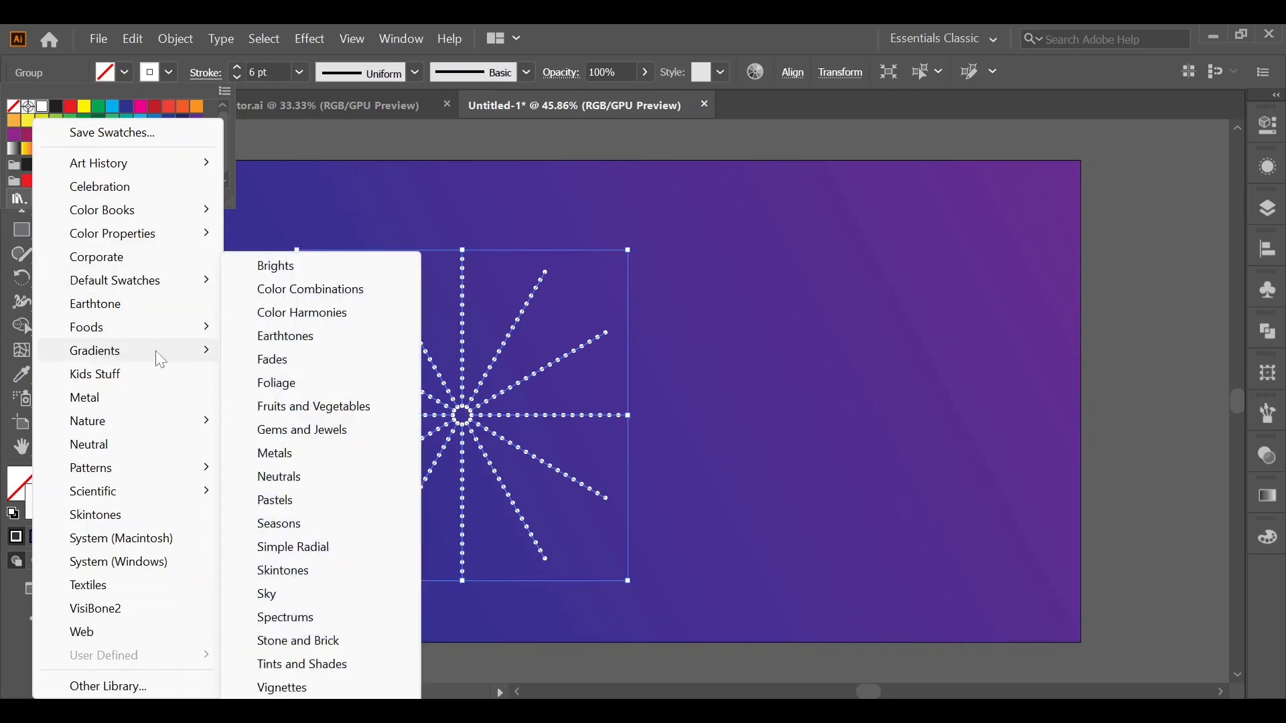
click(303, 264)
click(679, 326)
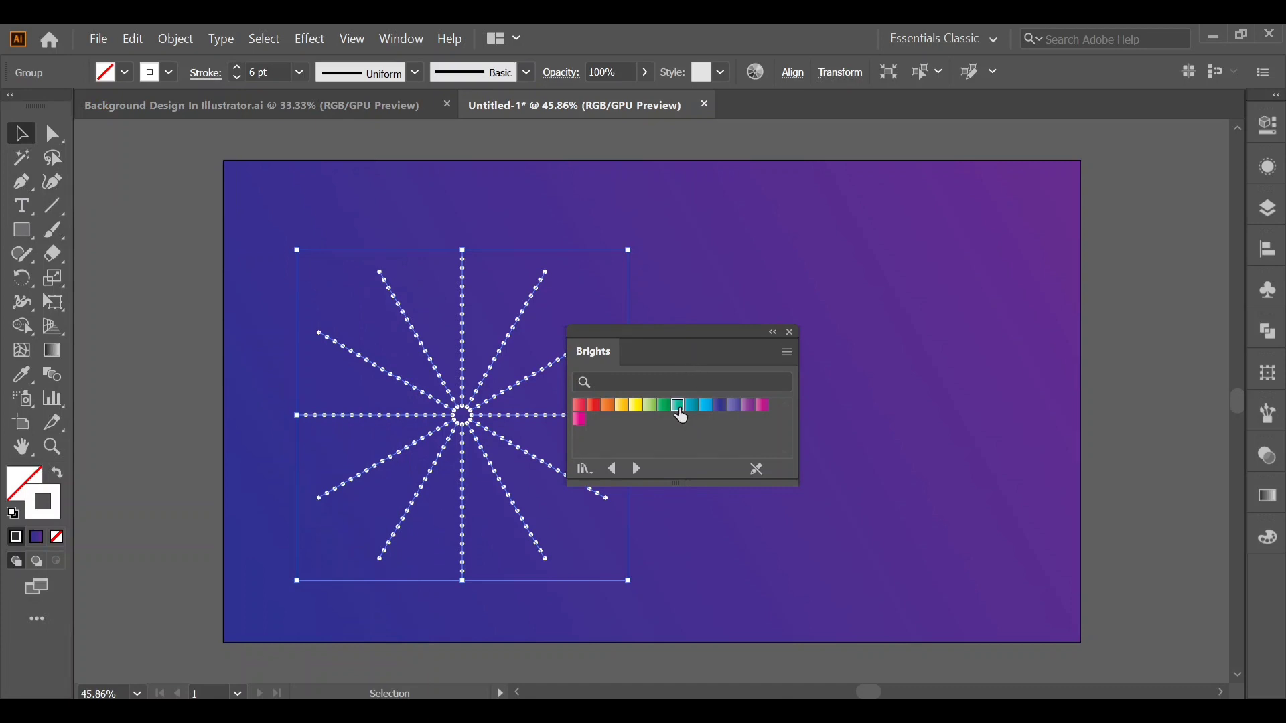
click(679, 409)
drag(690, 331, 981, 326)
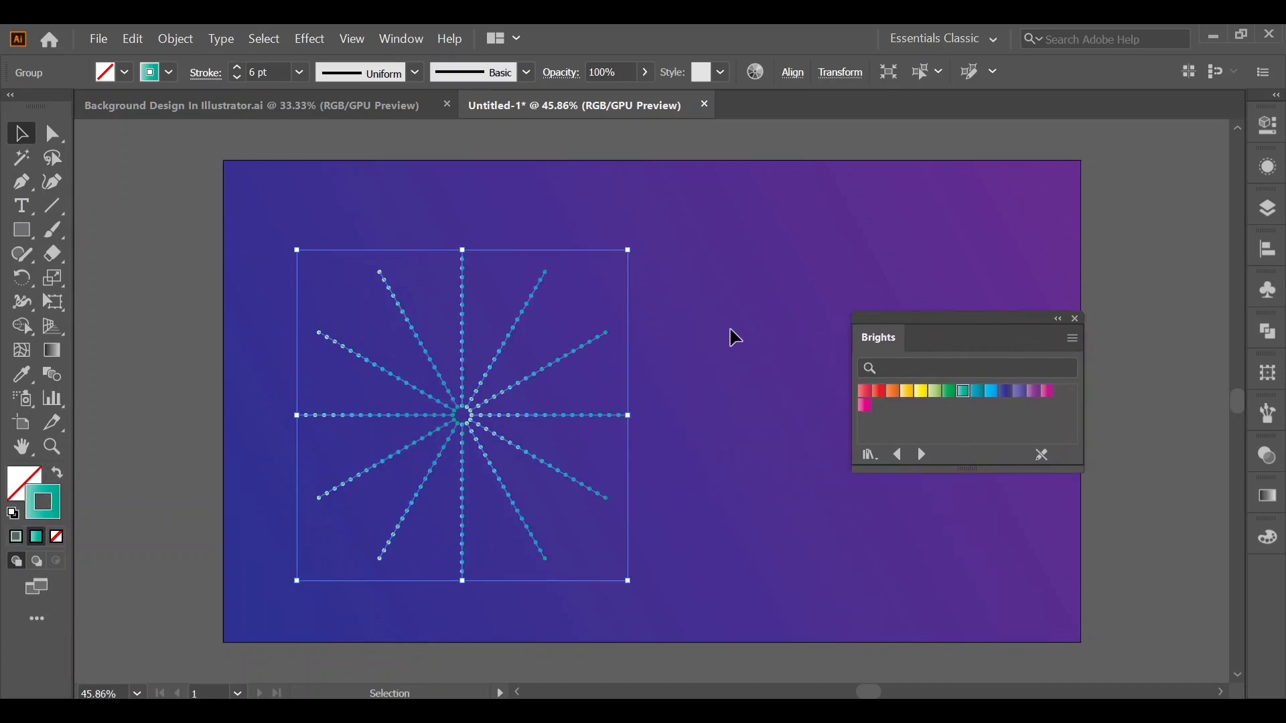
Copy the teal burst, paste the duplicate in place and set its stroke weight to 9 pt.
click(133, 40)
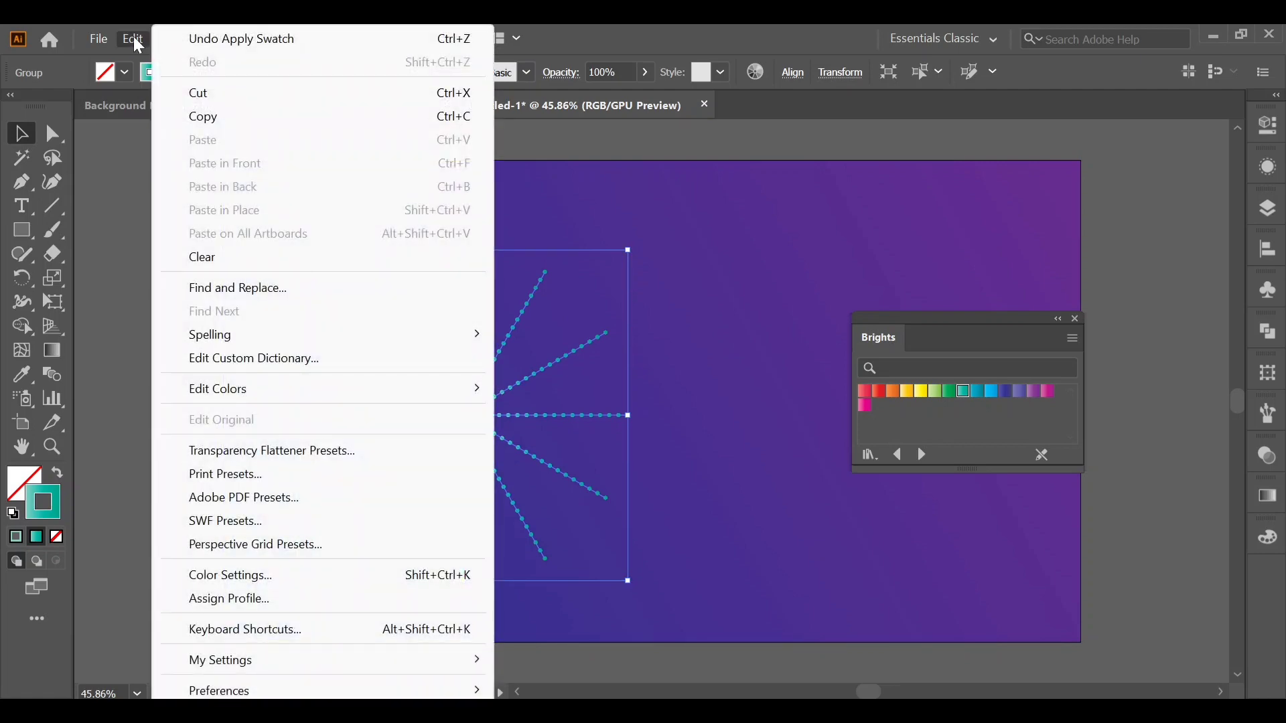
click(206, 119)
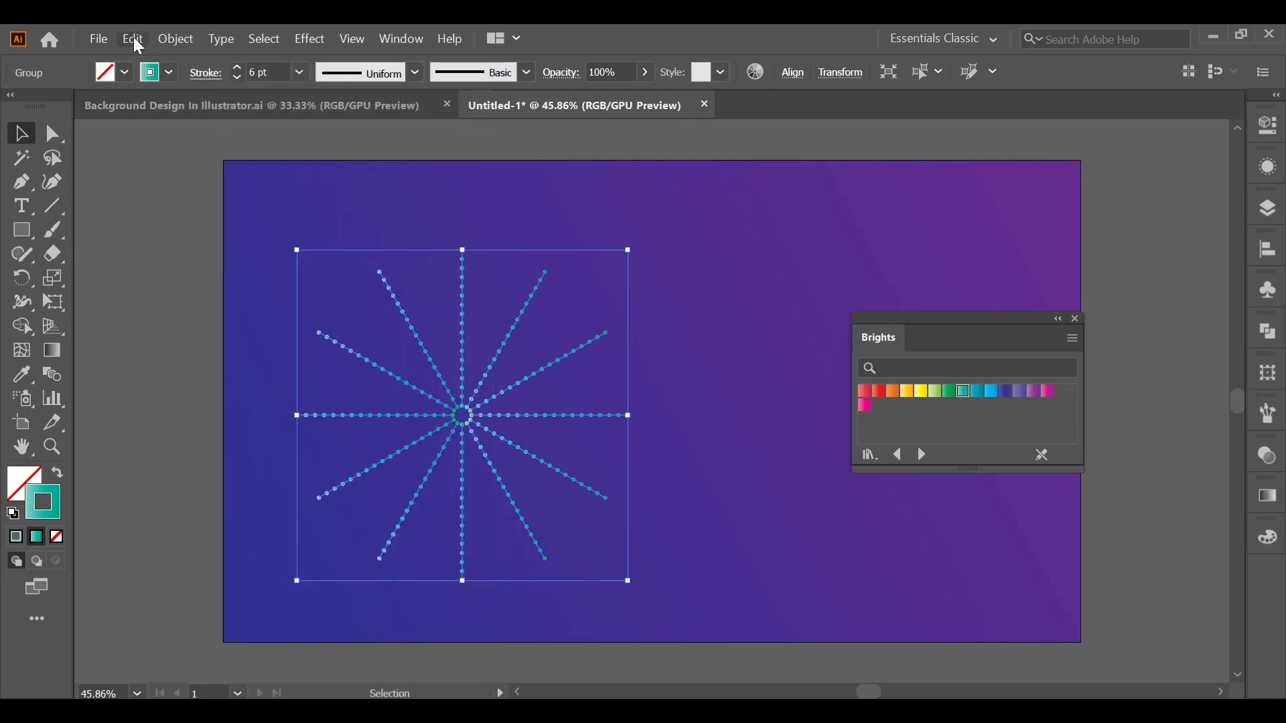
click(135, 39)
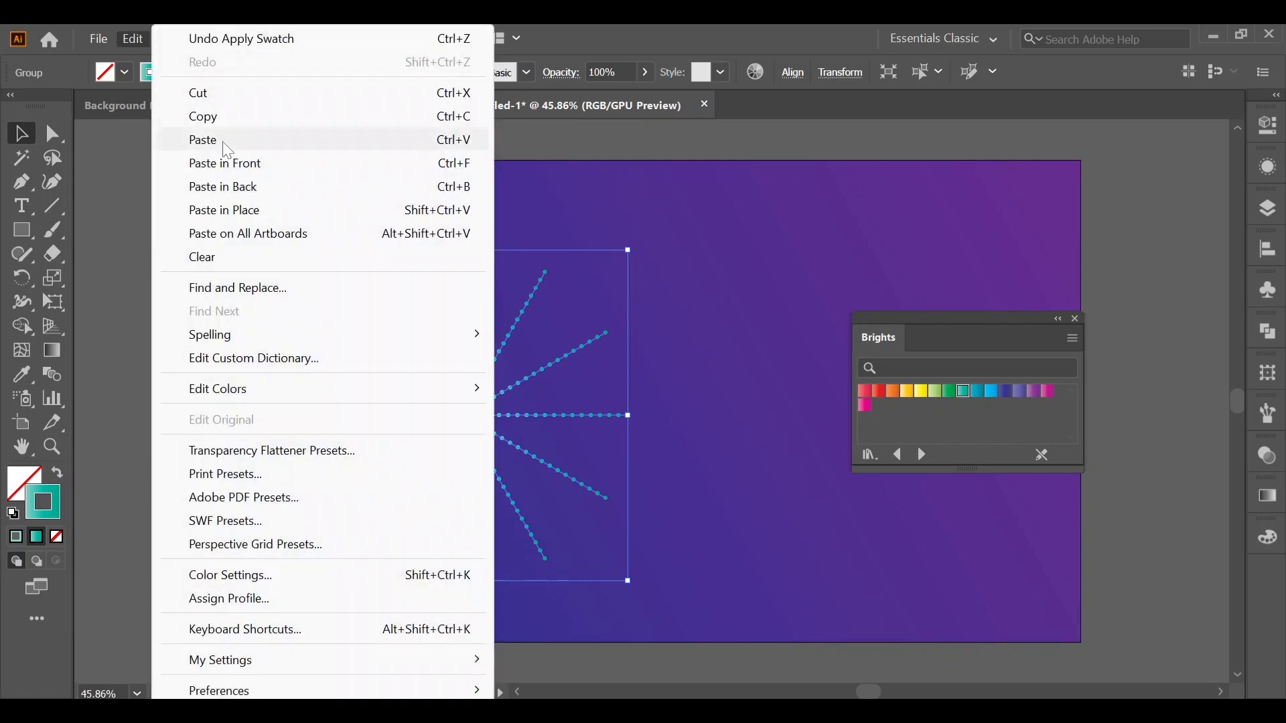
click(249, 213)
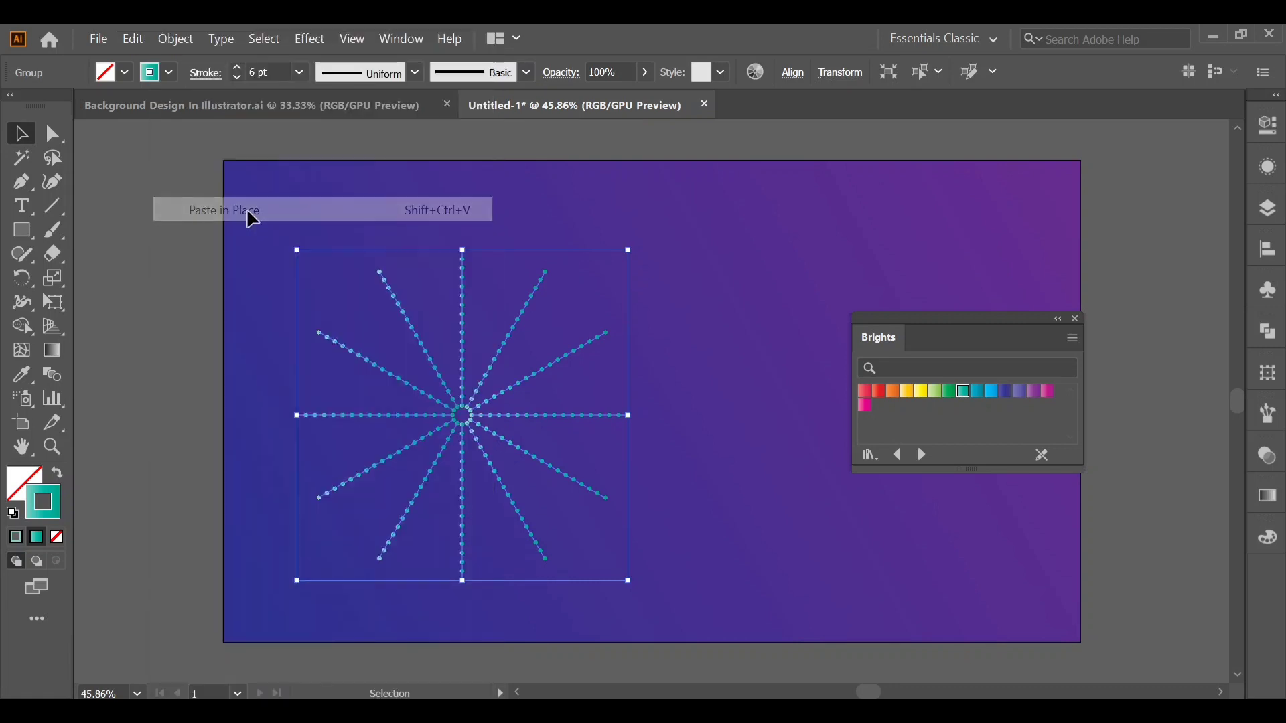
click(238, 68)
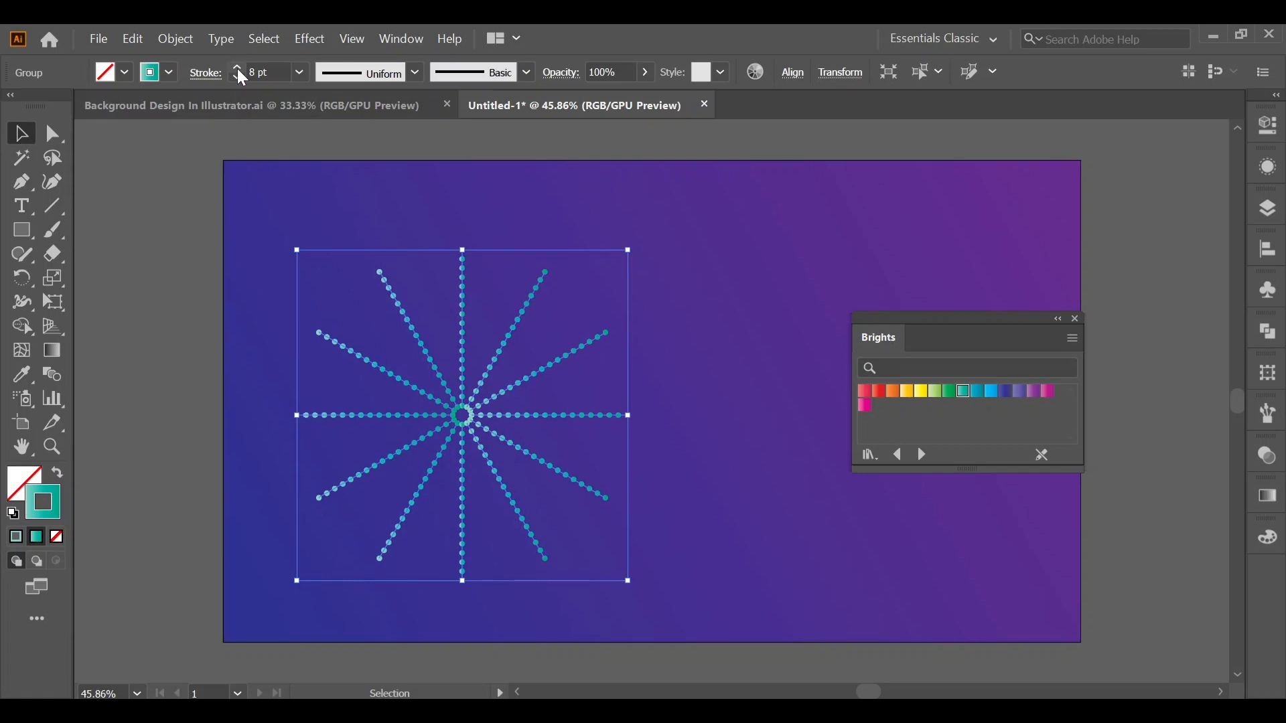
click(237, 68)
Apply a Gaussian Blur with a 25-pixel radius to the thicker burst to create a glow.
click(321, 38)
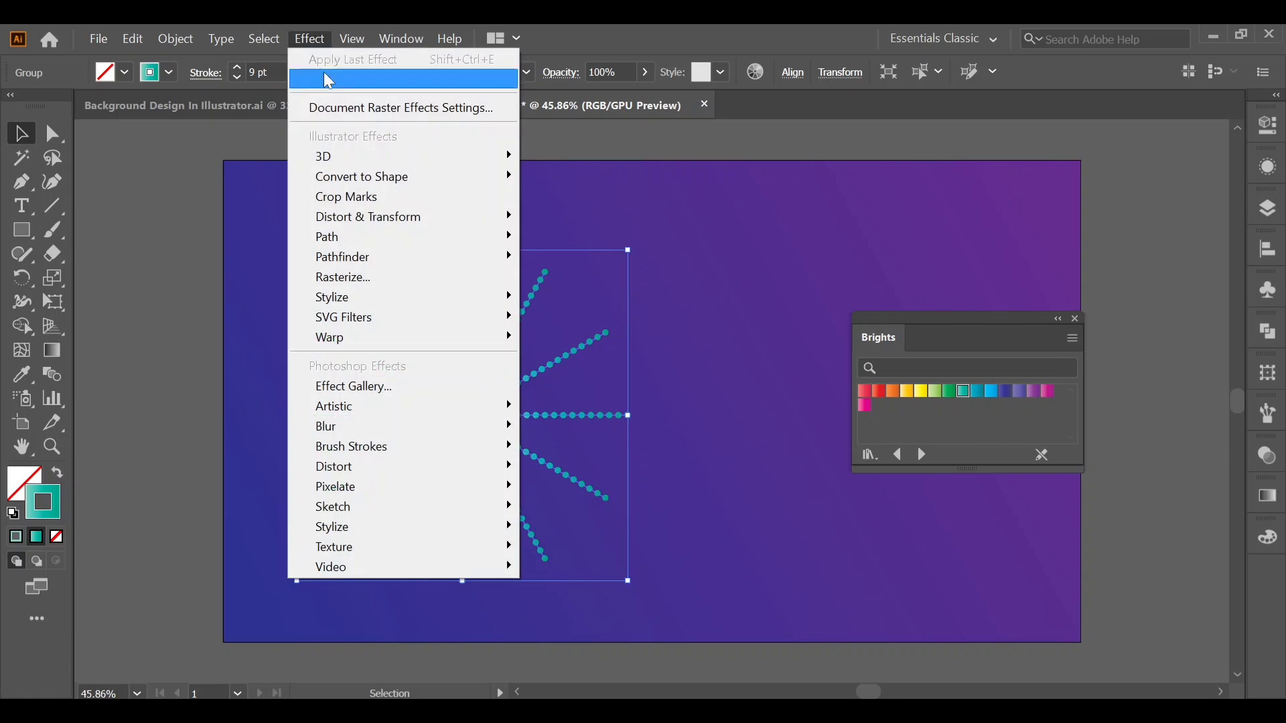
mouse_move(372, 427)
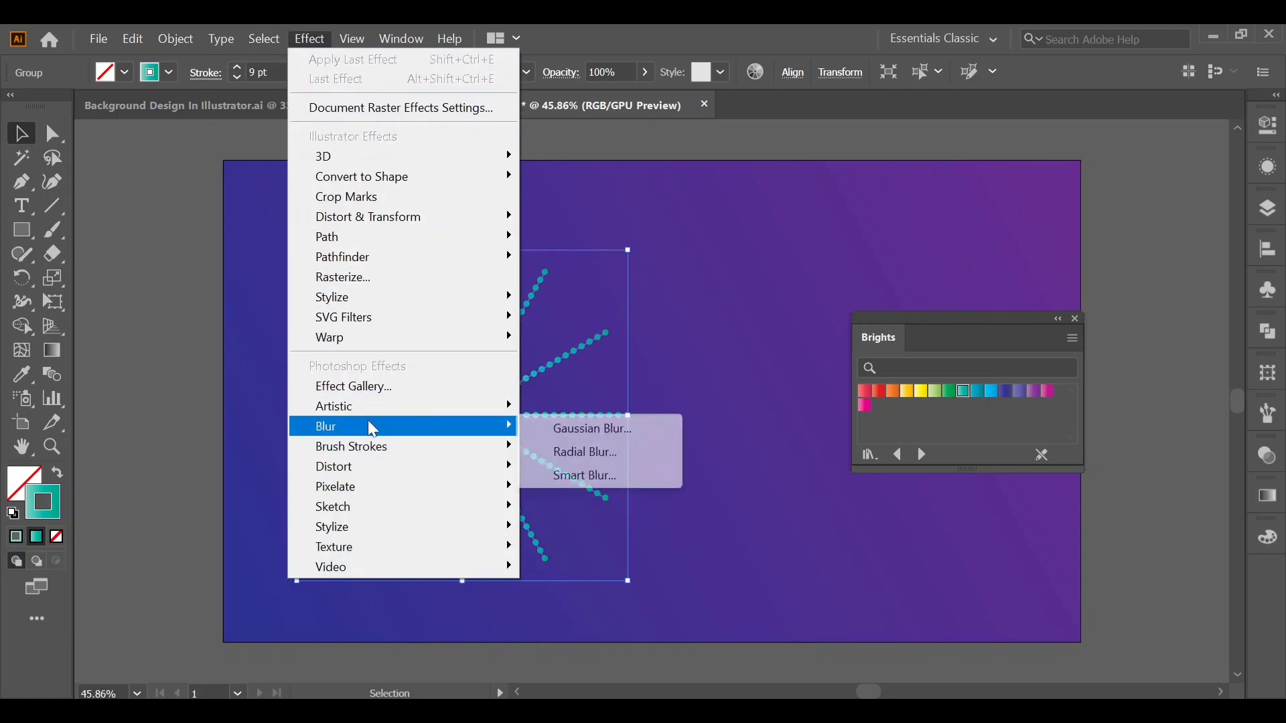
click(569, 434)
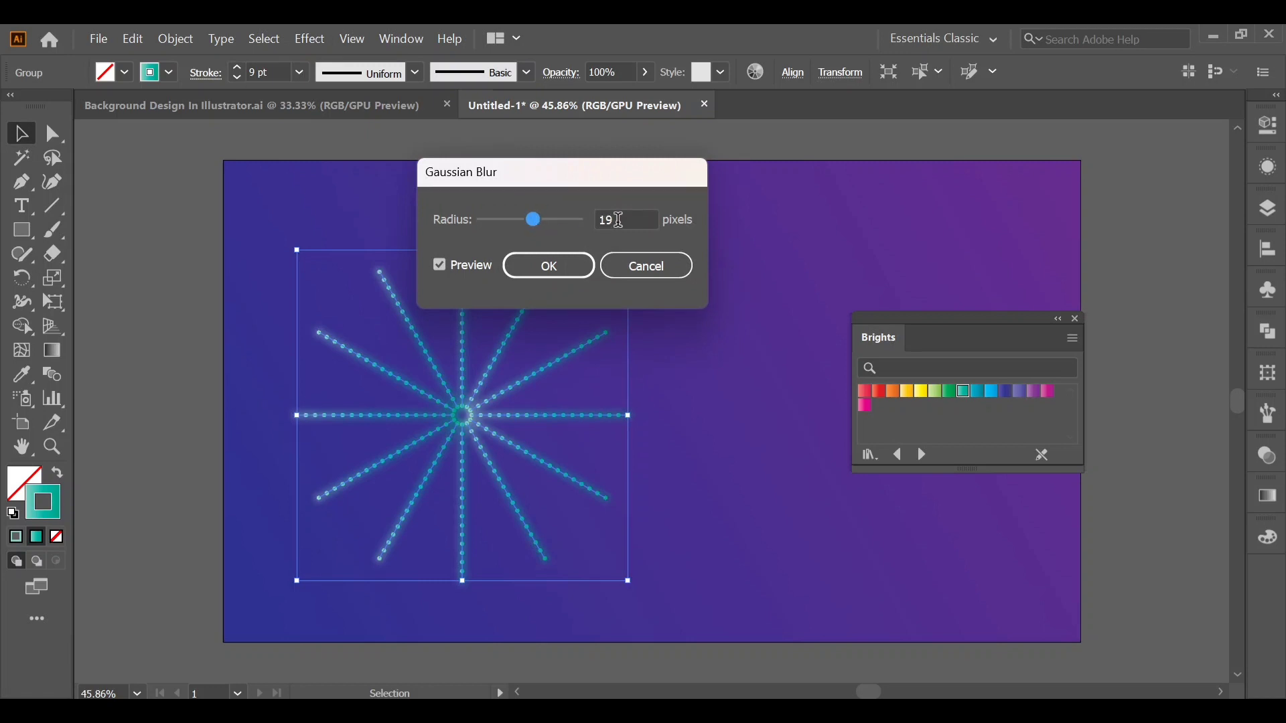
scroll(619, 220, up, 4)
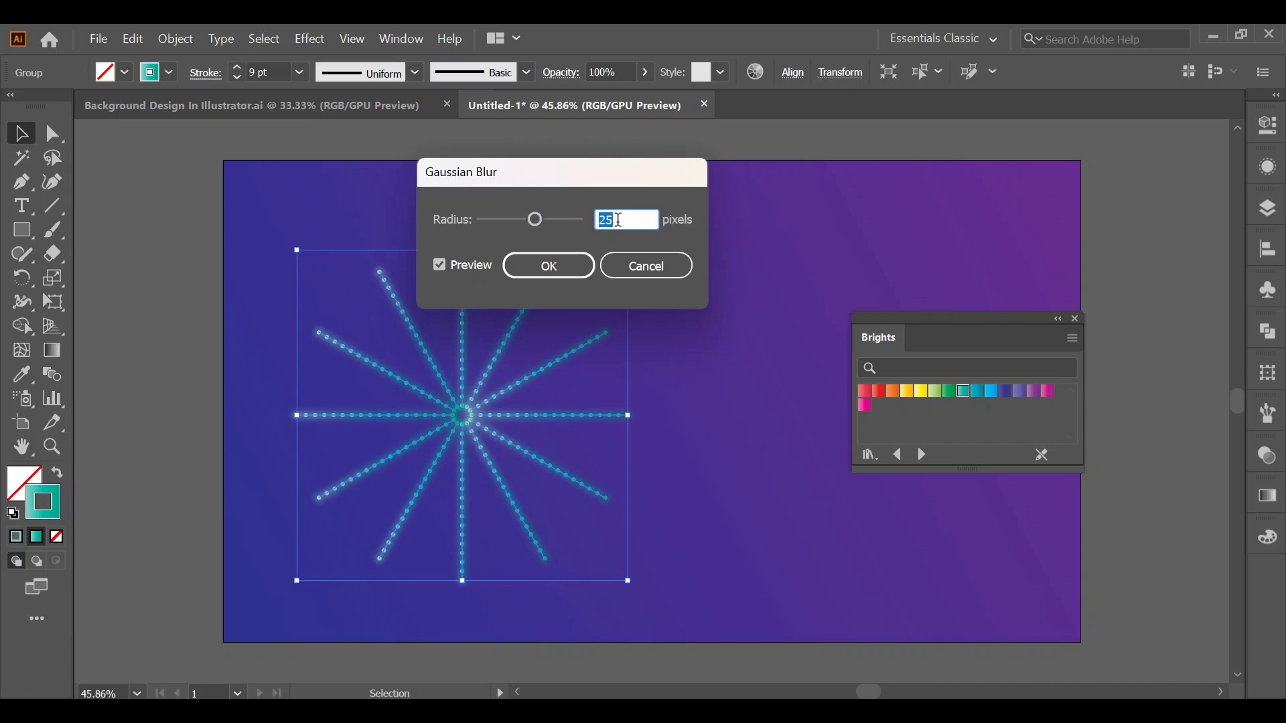
click(571, 274)
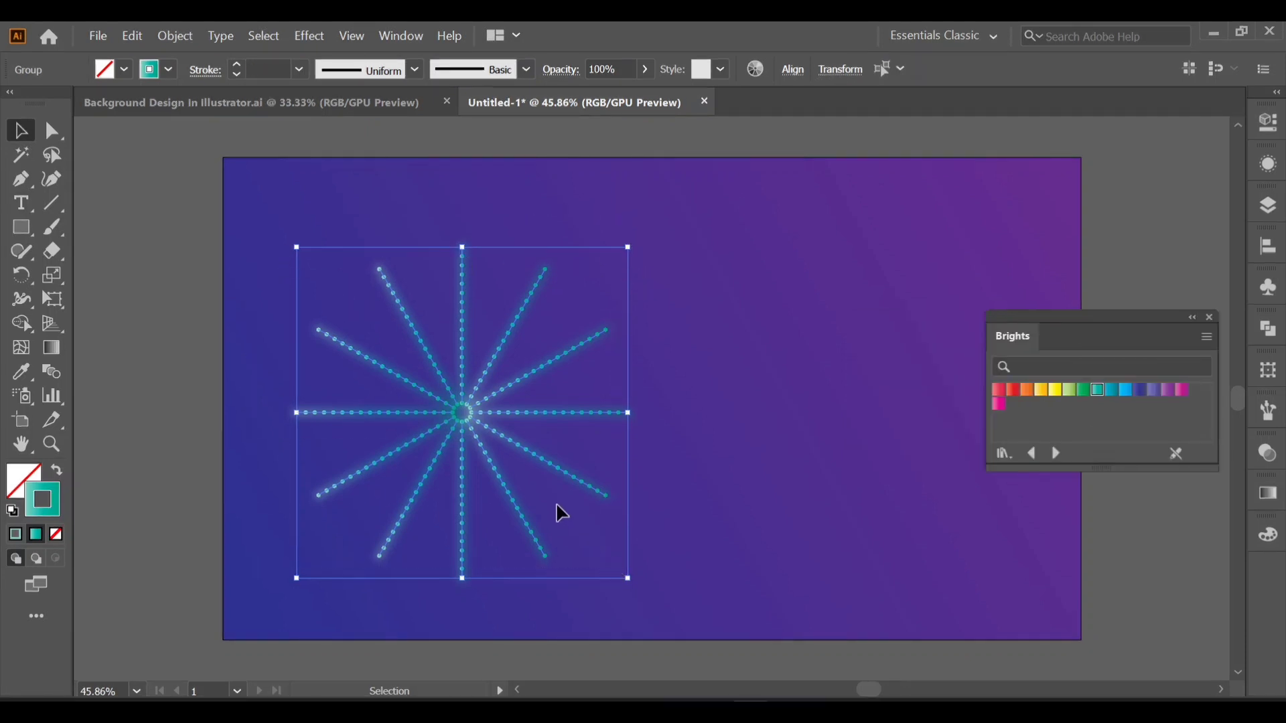
Group the sharp burst with its blurred glow and place a duplicate of the group on the artboard's right half.
right_click(500, 473)
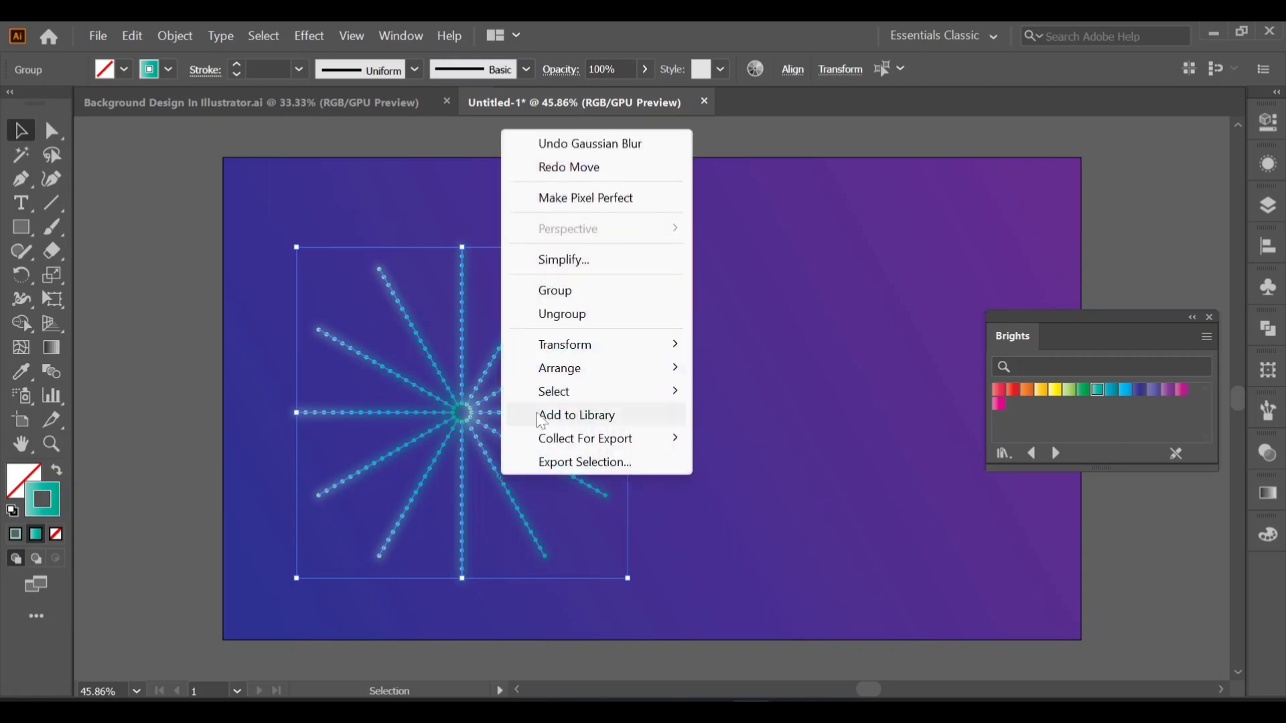
click(579, 288)
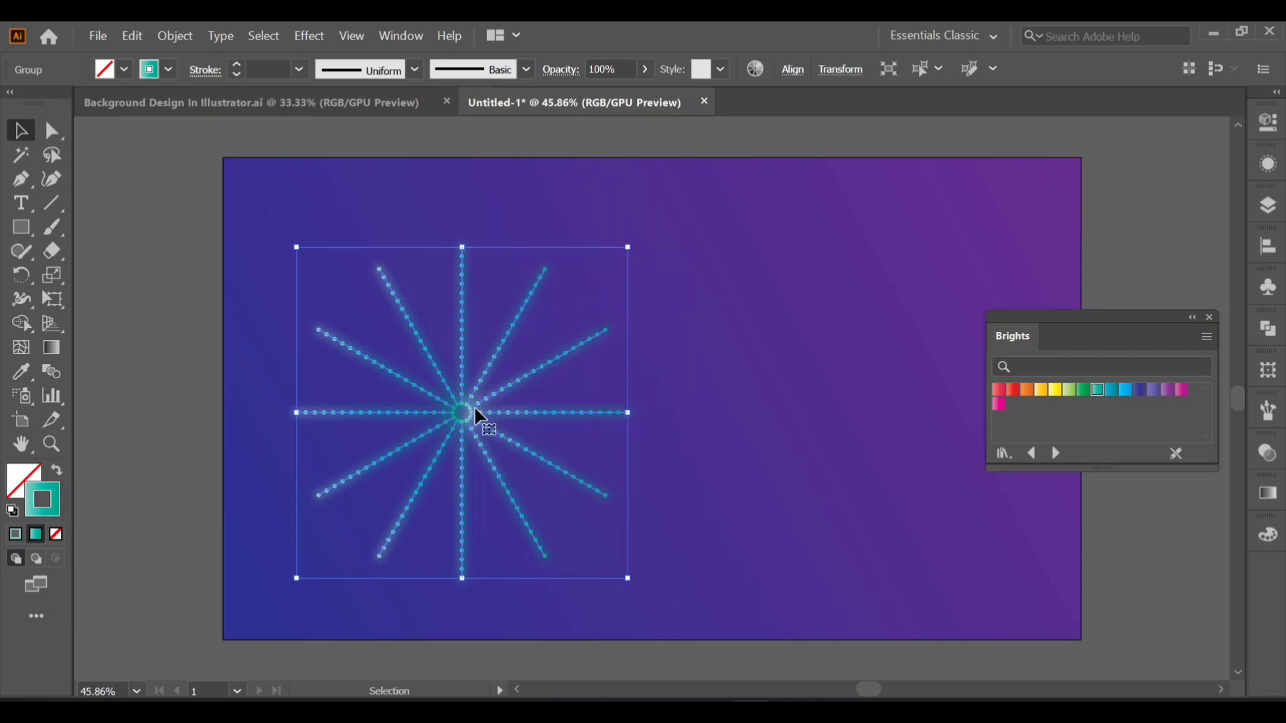
drag(475, 408, 828, 374)
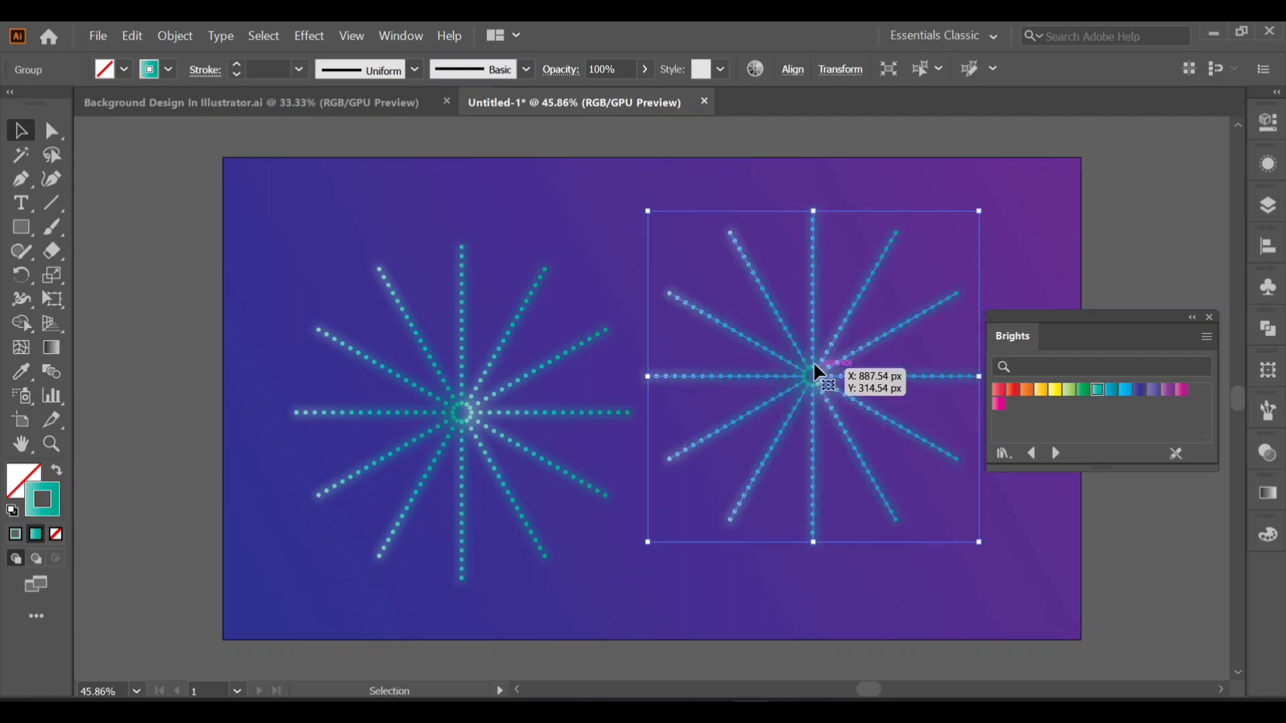
Paste a copy of the left burst in place, scale it down about its centre and rotate it so its rays fall between the larger ones.
click(522, 327)
click(138, 30)
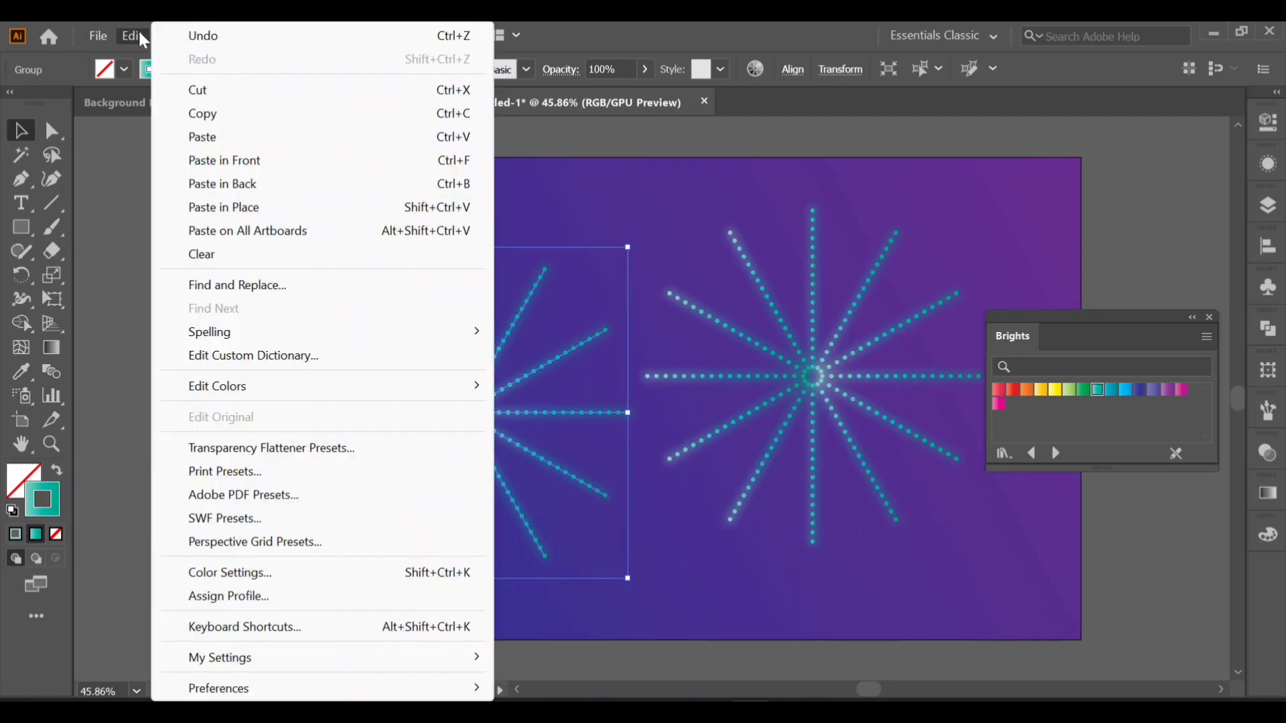
click(241, 113)
click(137, 36)
click(264, 210)
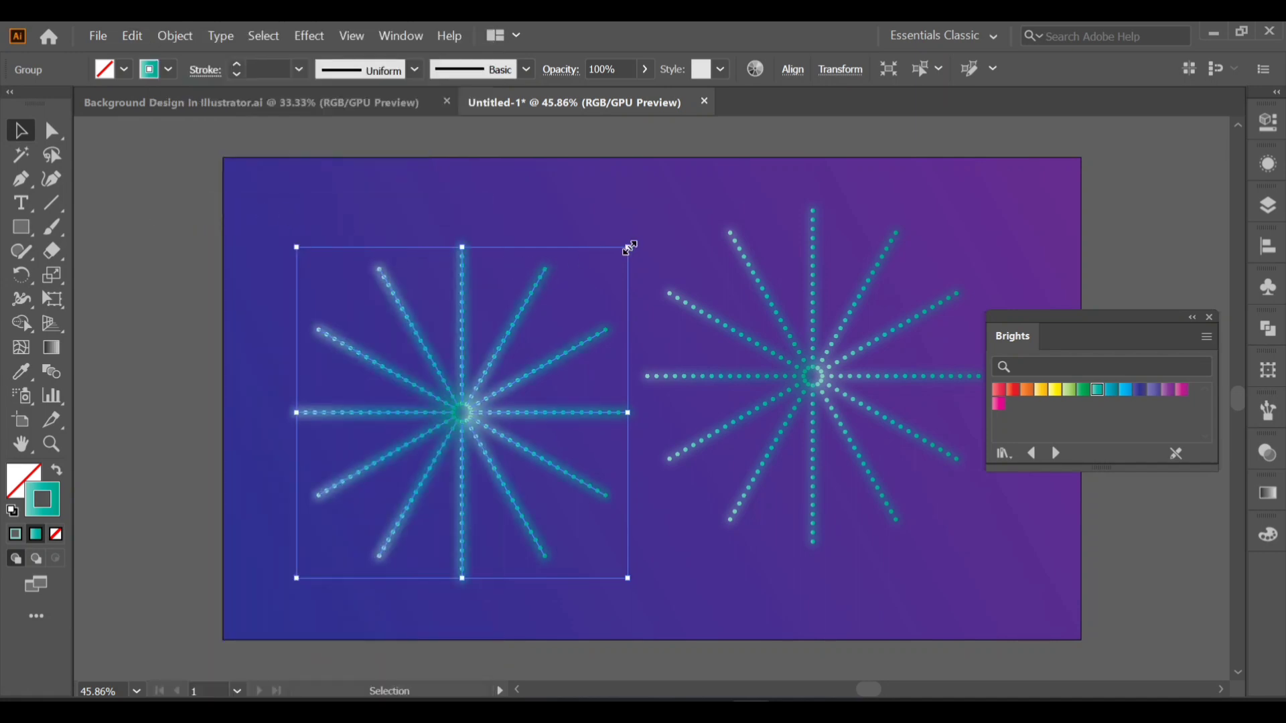
drag(630, 248, 561, 256)
click(575, 249)
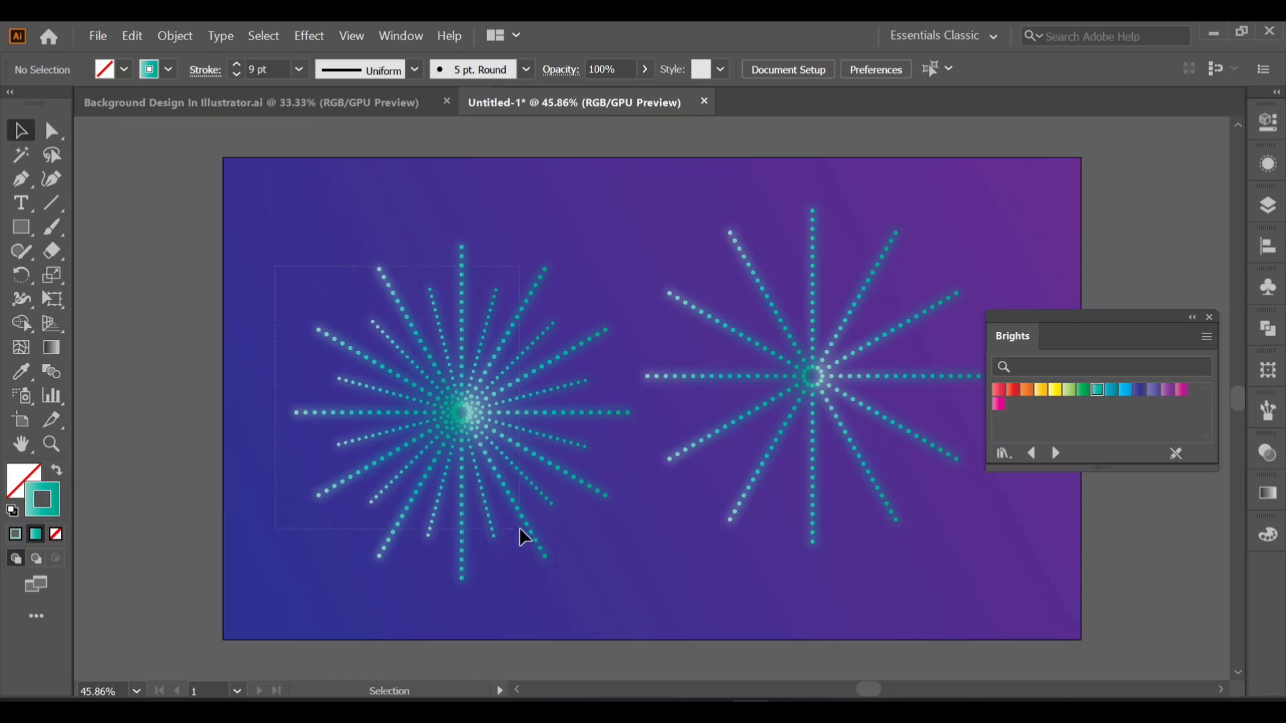
Group the large left burst with the smaller rotated burst inside it.
click(578, 561)
right_click(513, 462)
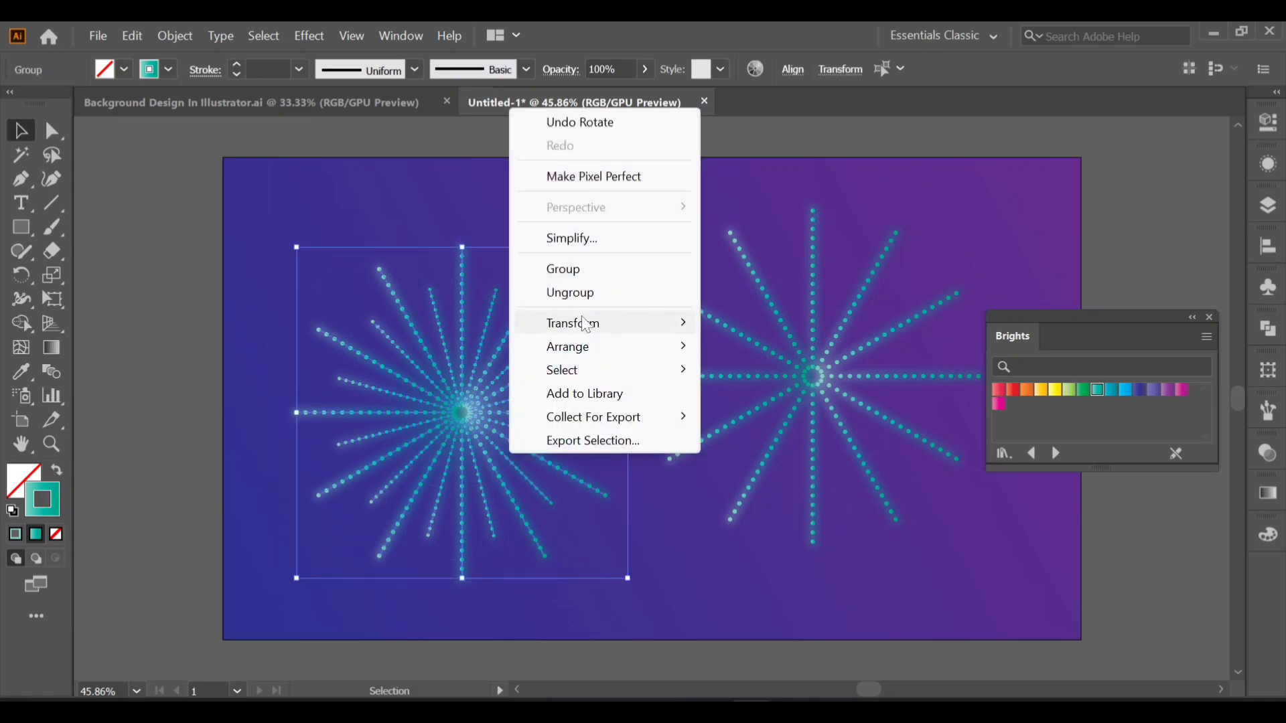
click(579, 271)
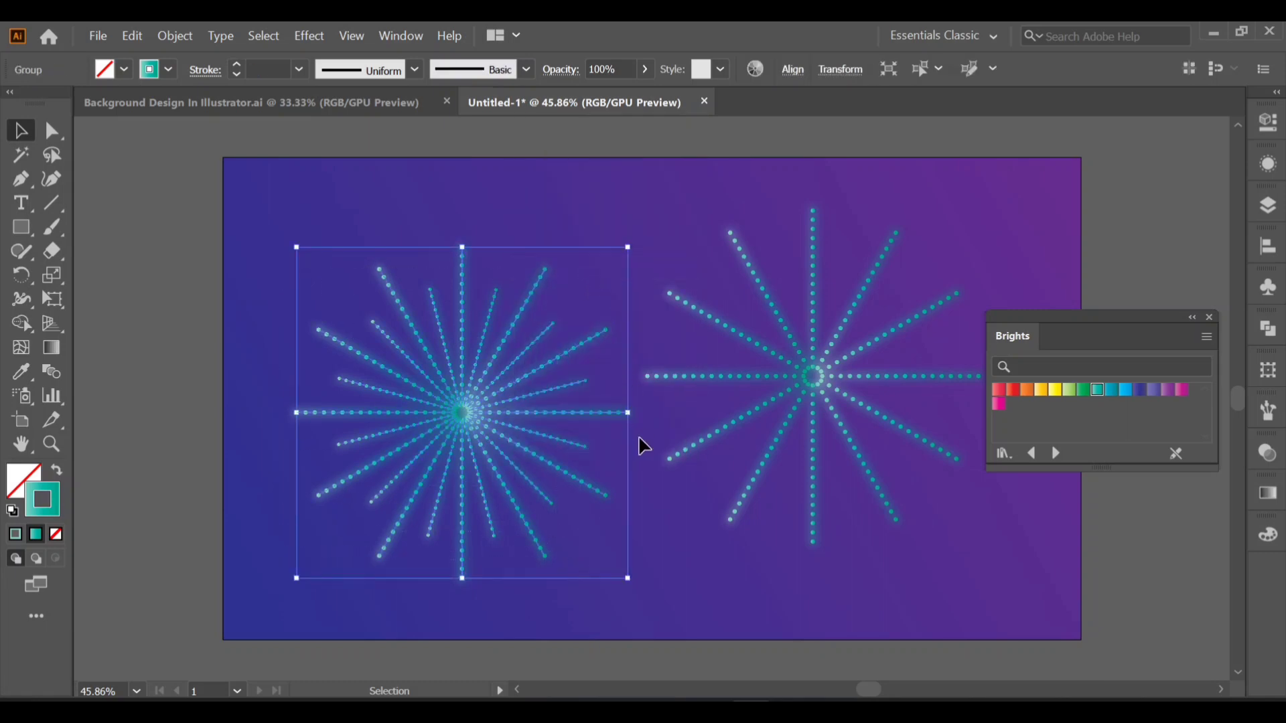
click(663, 495)
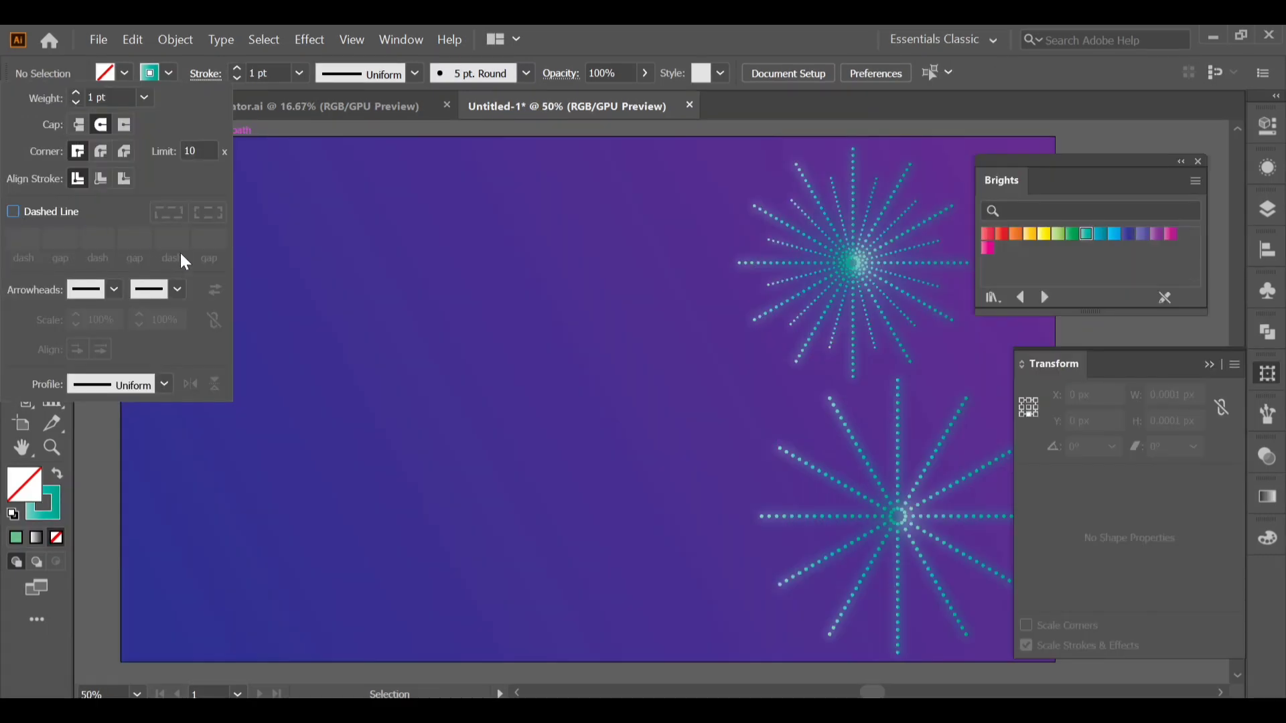
Draw a circle about 79 px in diameter on the left of the artboard and place an overlapping duplicate beside it.
click(296, 334)
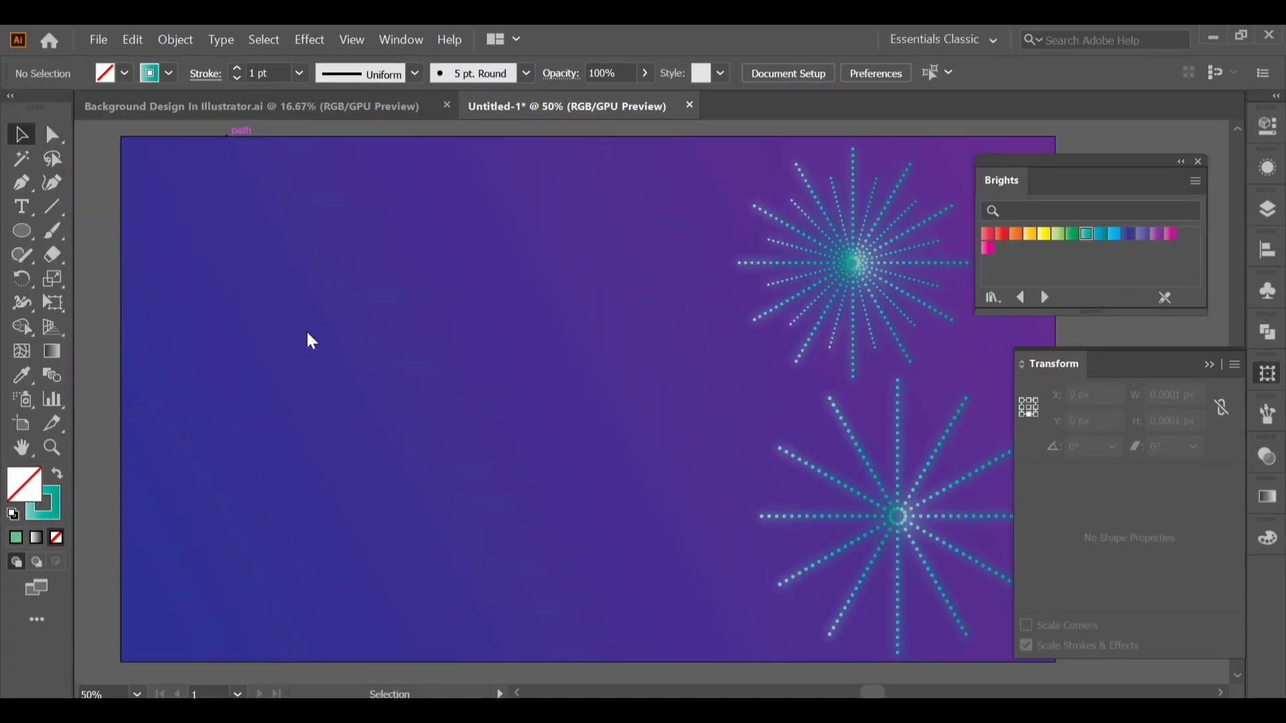
click(20, 231)
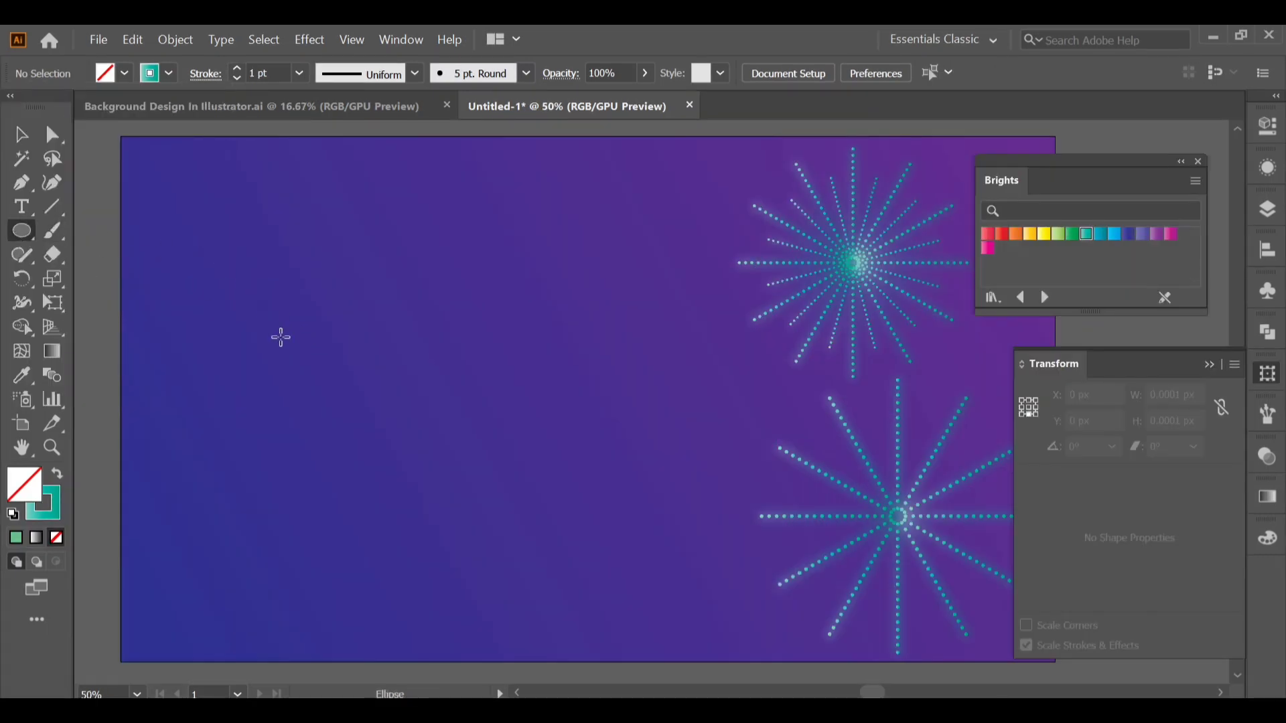
mouse_move(313, 355)
mouse_down()
mouse_move(344, 386)
mouse_move(329, 365)
mouse_move(351, 364)
mouse_up()
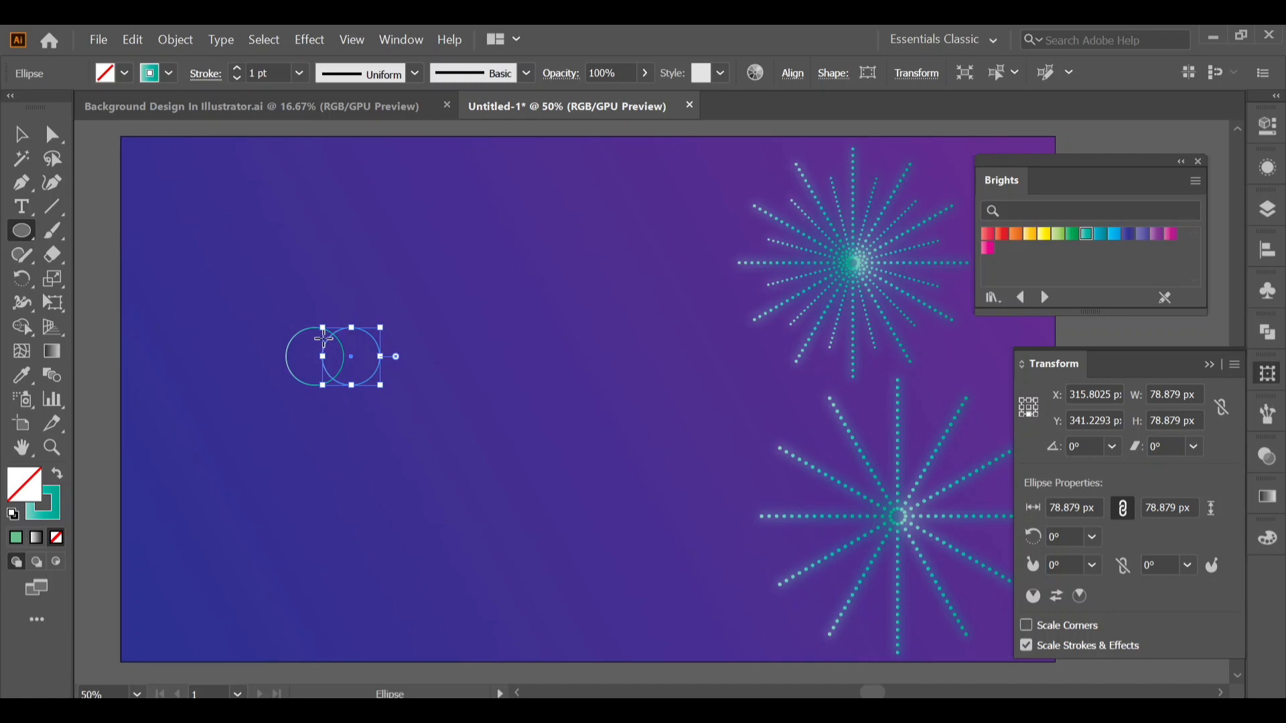
Remove the outer parts of both circles with the Shape Builder tool, keeping only the overlapping petal shape, about 29 by 61 px.
key(v)
drag(260, 306, 413, 421)
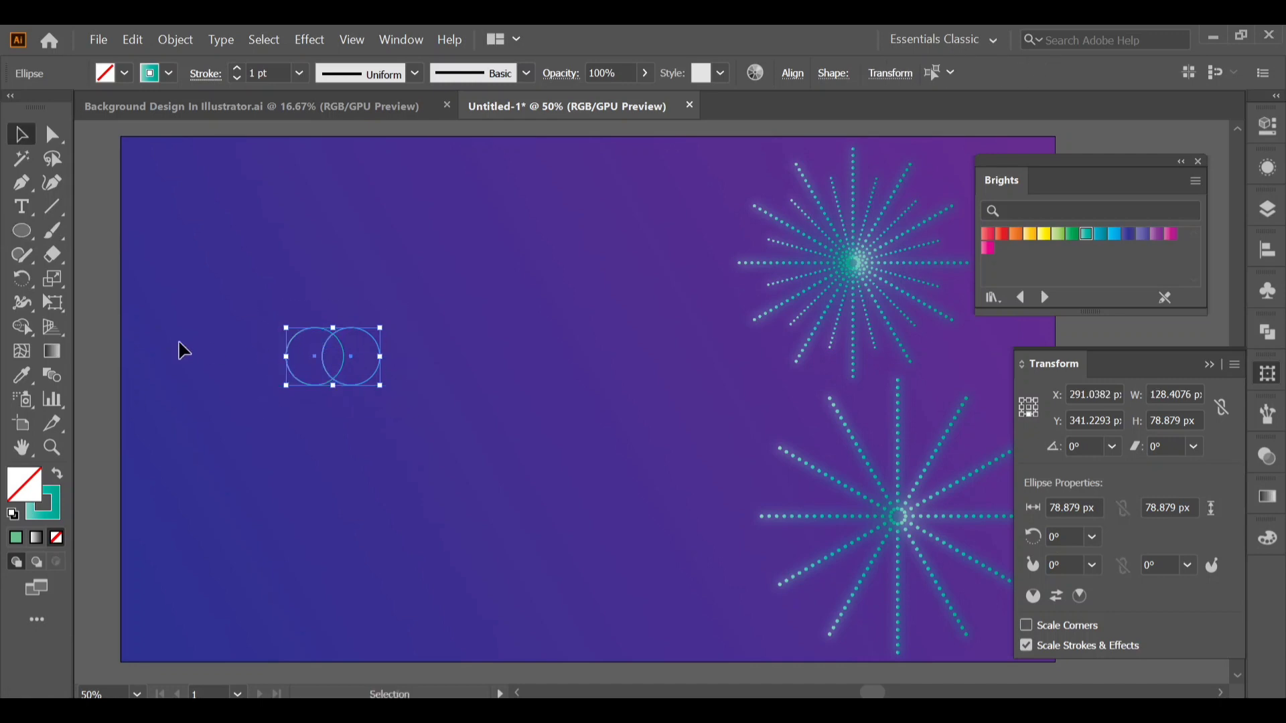
click(14, 324)
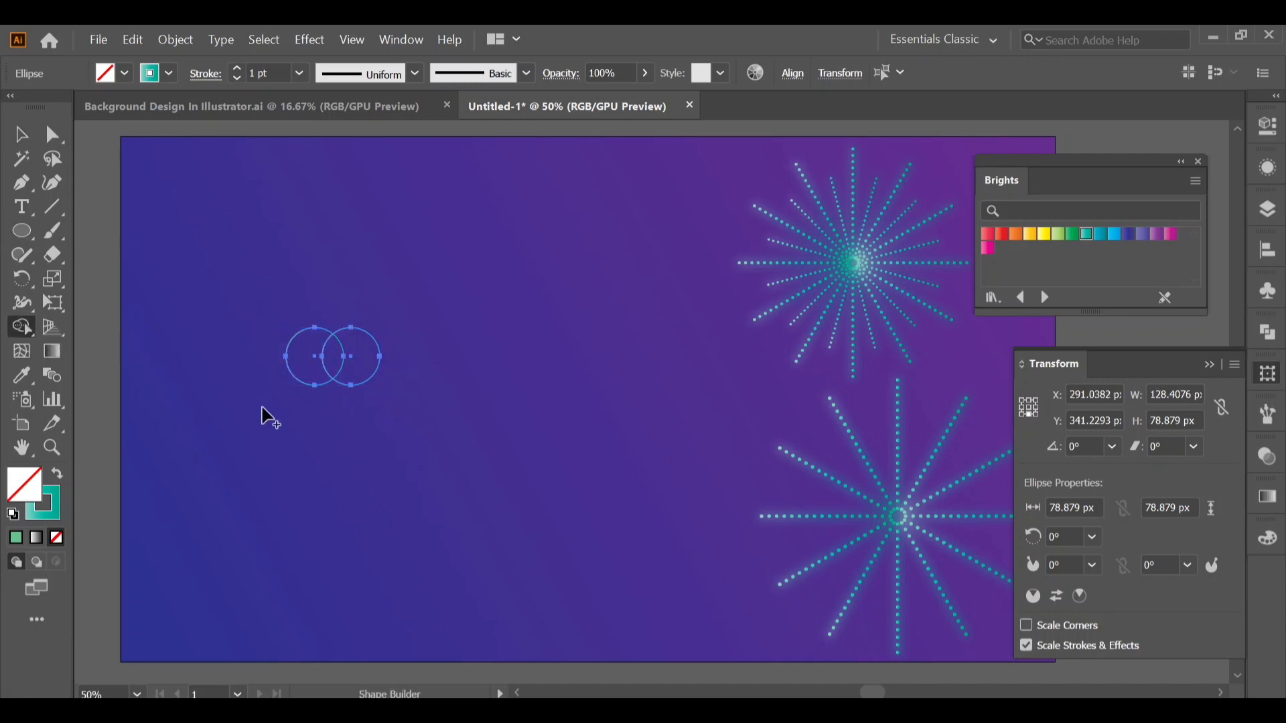
mouse_move(298, 347)
mouse_down()
mouse_move(312, 321)
mouse_move(332, 317)
mouse_move(369, 357)
mouse_up()
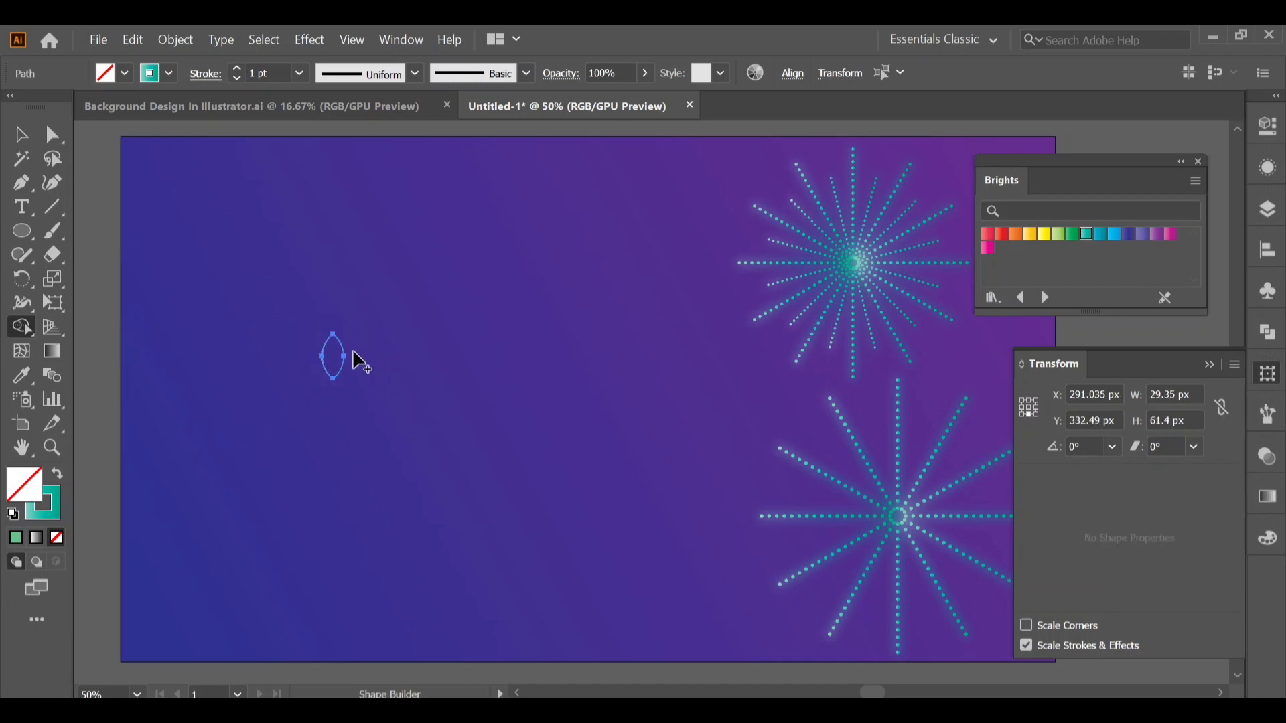
Create a copy of the petal rotated 45° about a point just below its lower tip.
key(v)
key(r)
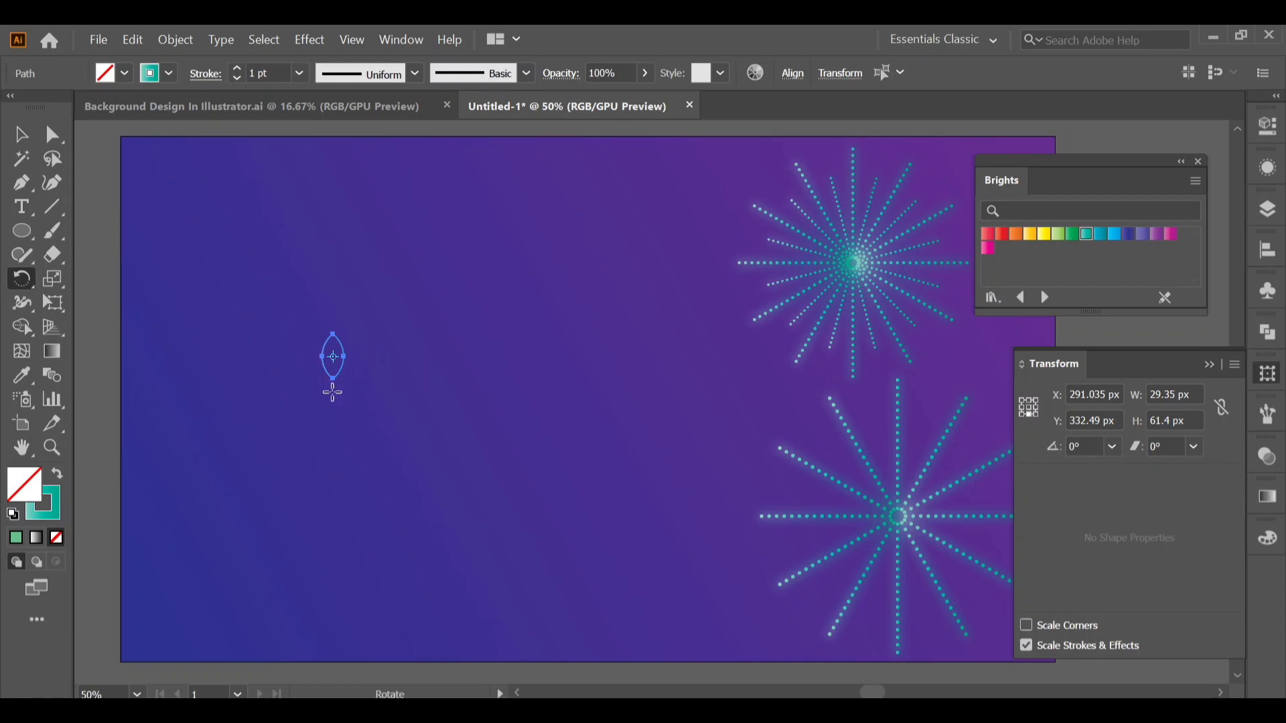
alt+click(333, 392)
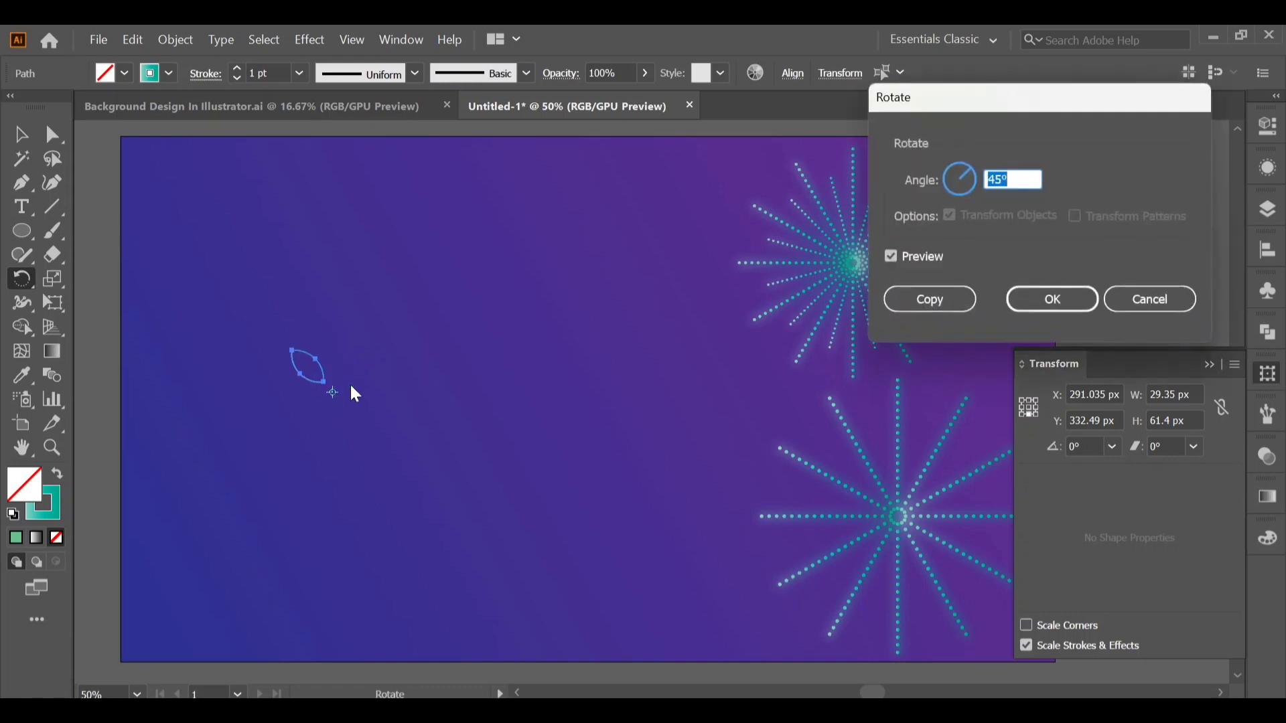
click(931, 303)
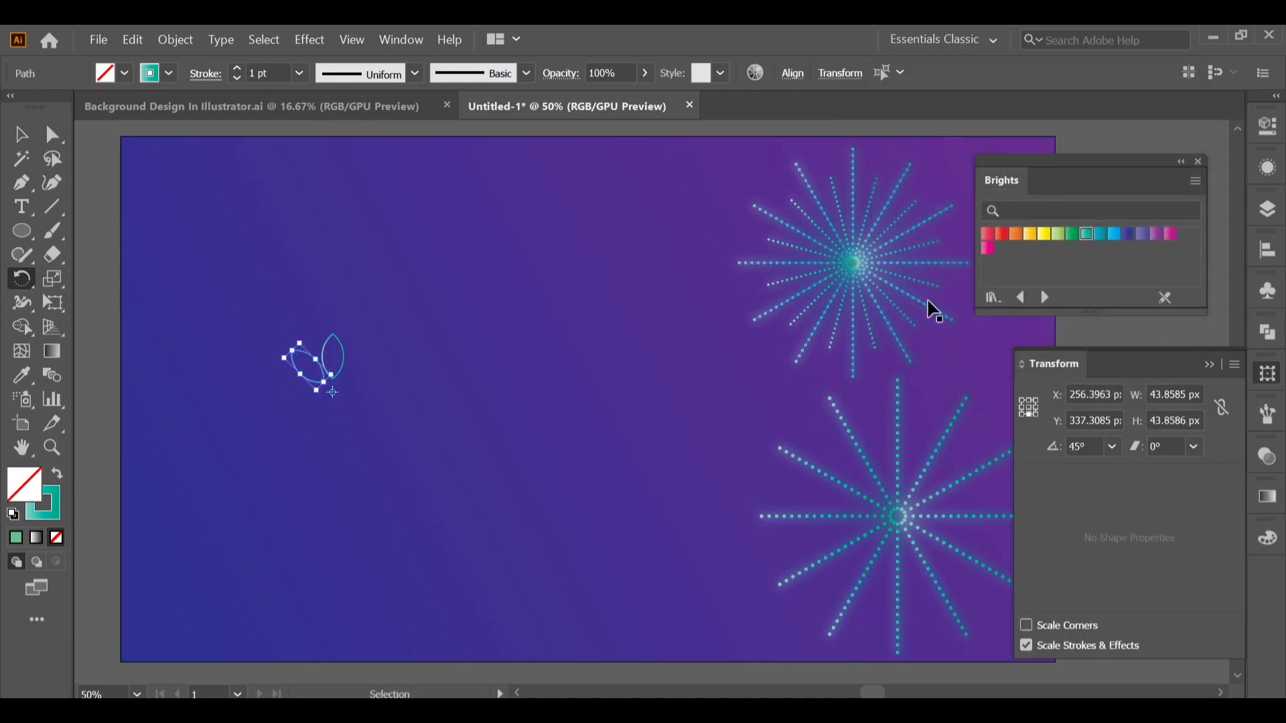
Repeat the 45° rotated petal copy until eight petals form a full ring, and group them.
key(ctrl+d)
key(ctrl+d)
key(ctrl+d)
key(ctrl+d)
key(ctrl+d)
key(ctrl+d)
key(ctrl+d)
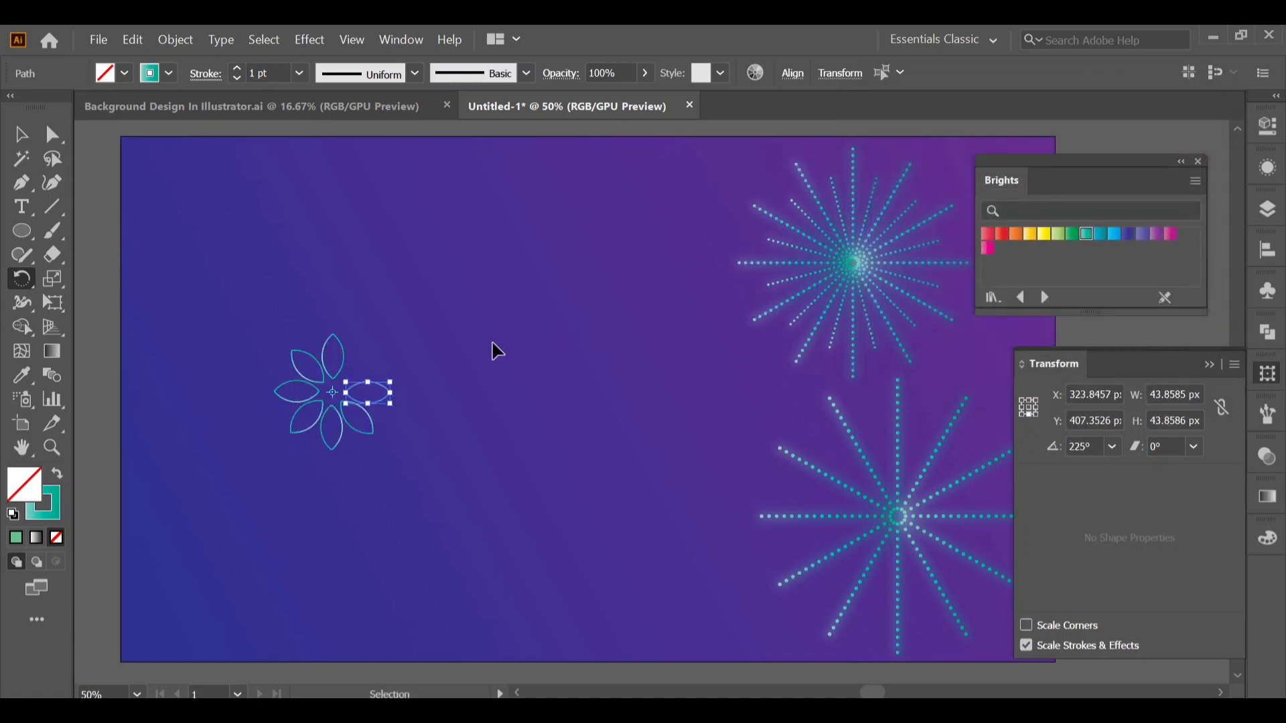
key(v)
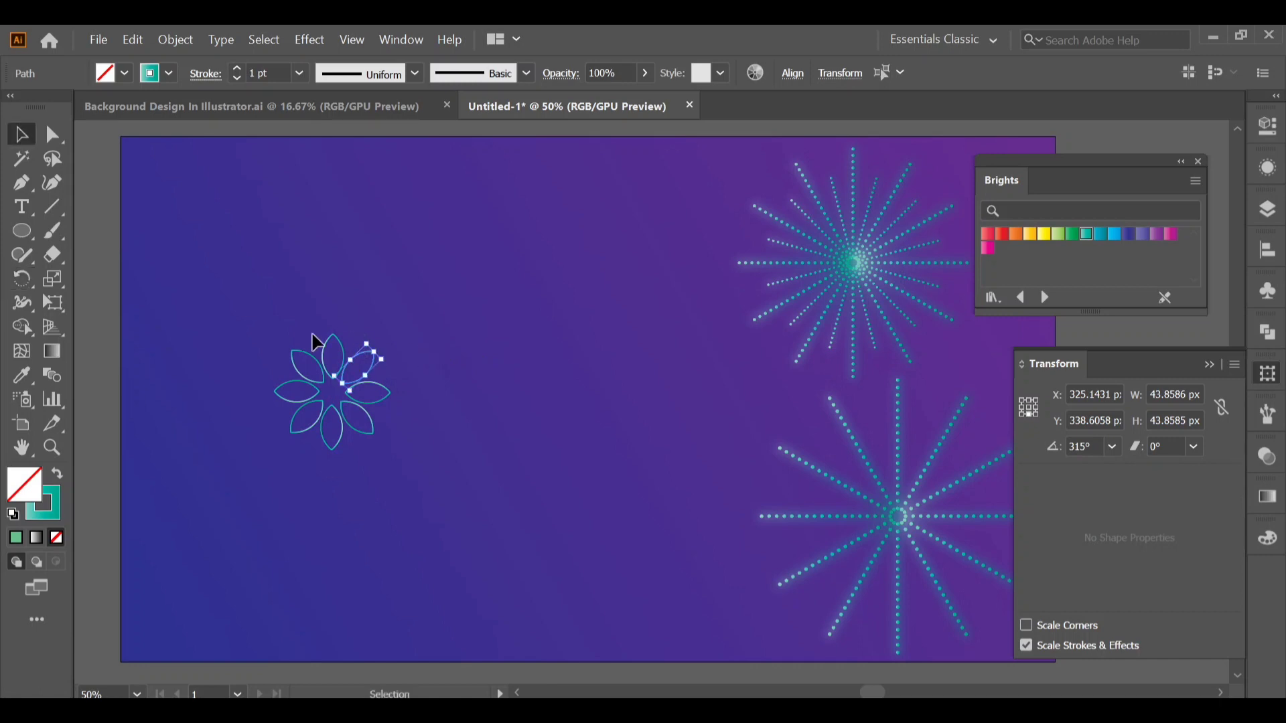
drag(403, 442, 403, 443)
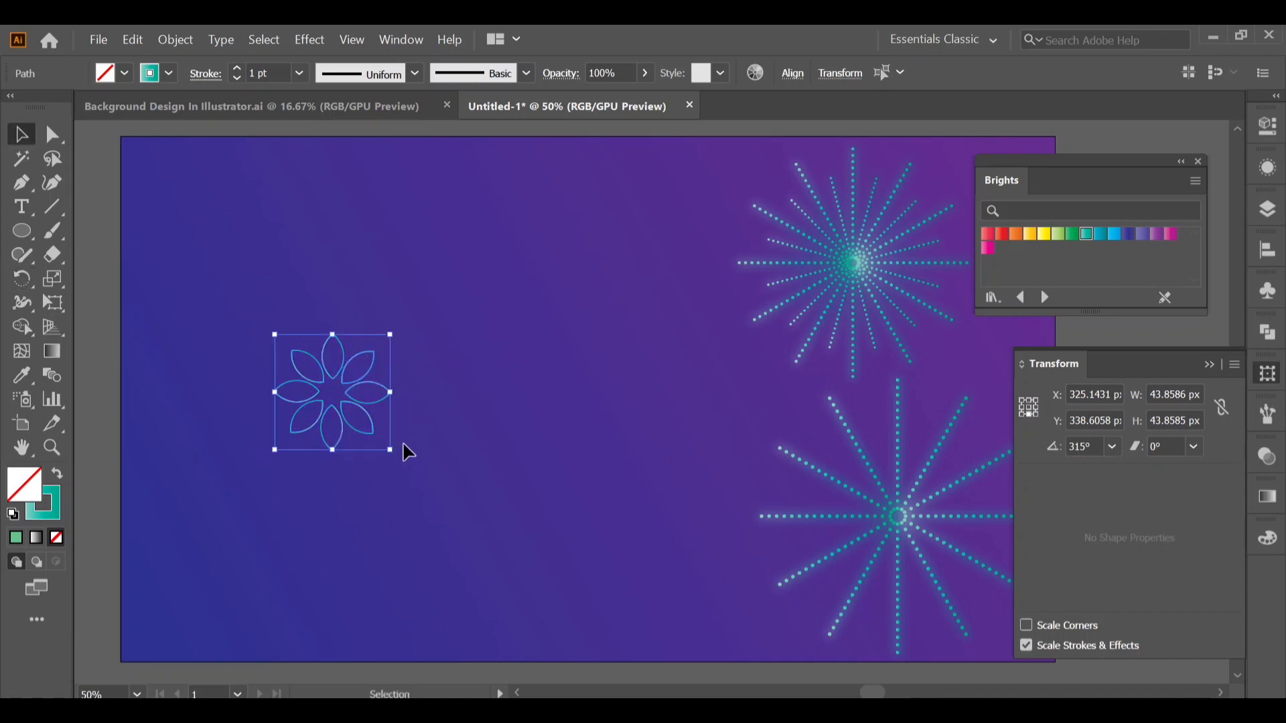
right_click(360, 405)
click(412, 393)
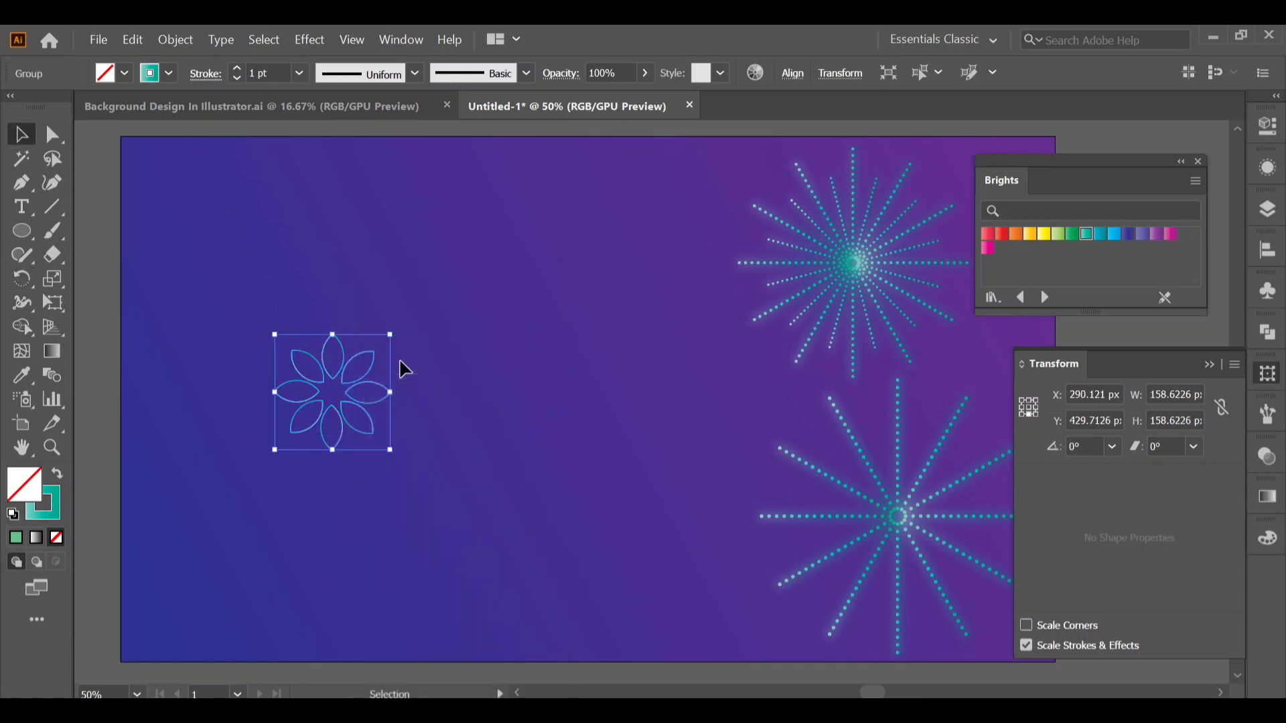
Enlarge the petal ring about its center to about 305 px square and fill it with the teal gradient.
drag(391, 337, 461, 284)
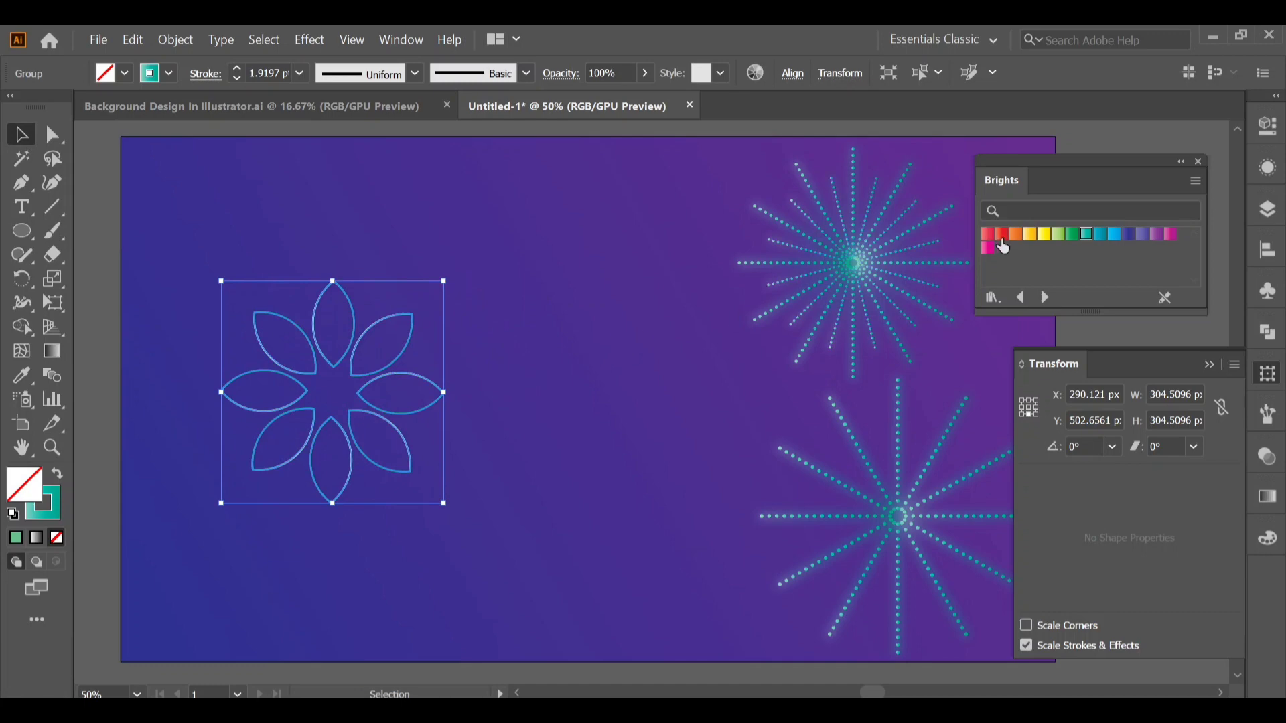
click(1086, 235)
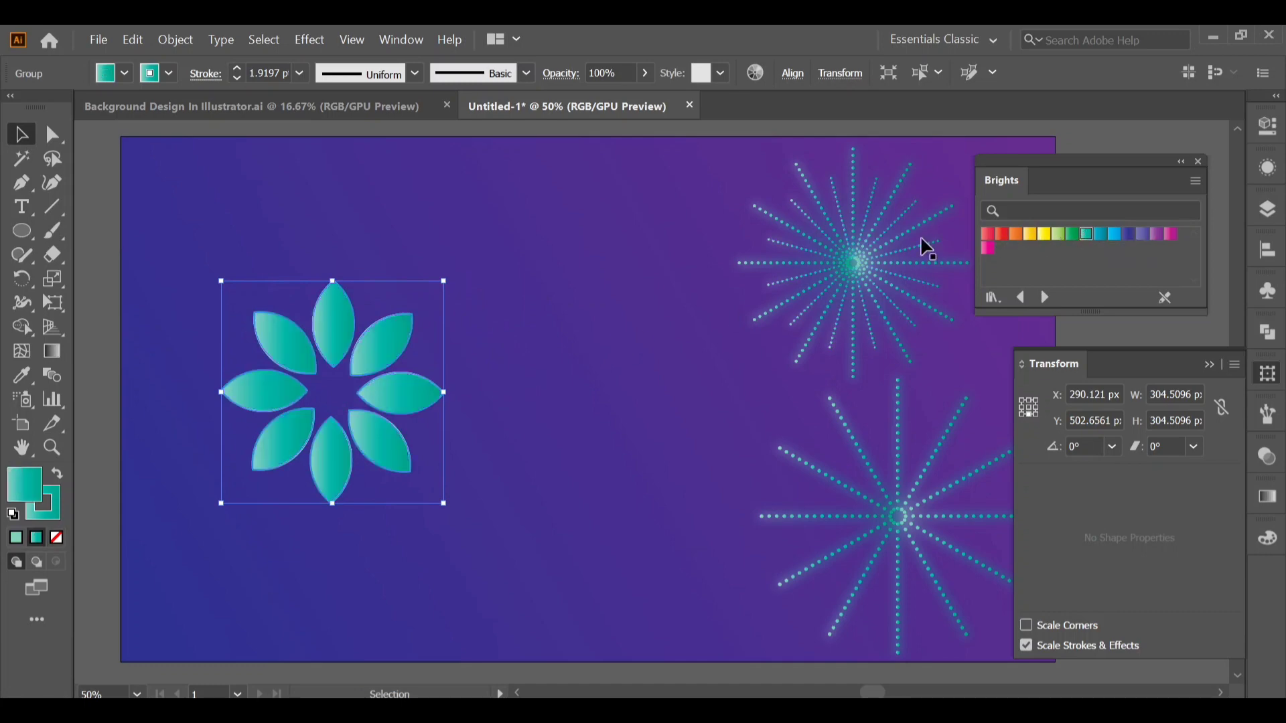
Paste a copy of the petal ring in place, scaled down and rotated about its center to about 216 px wide, with petals between the outer ones.
click(133, 41)
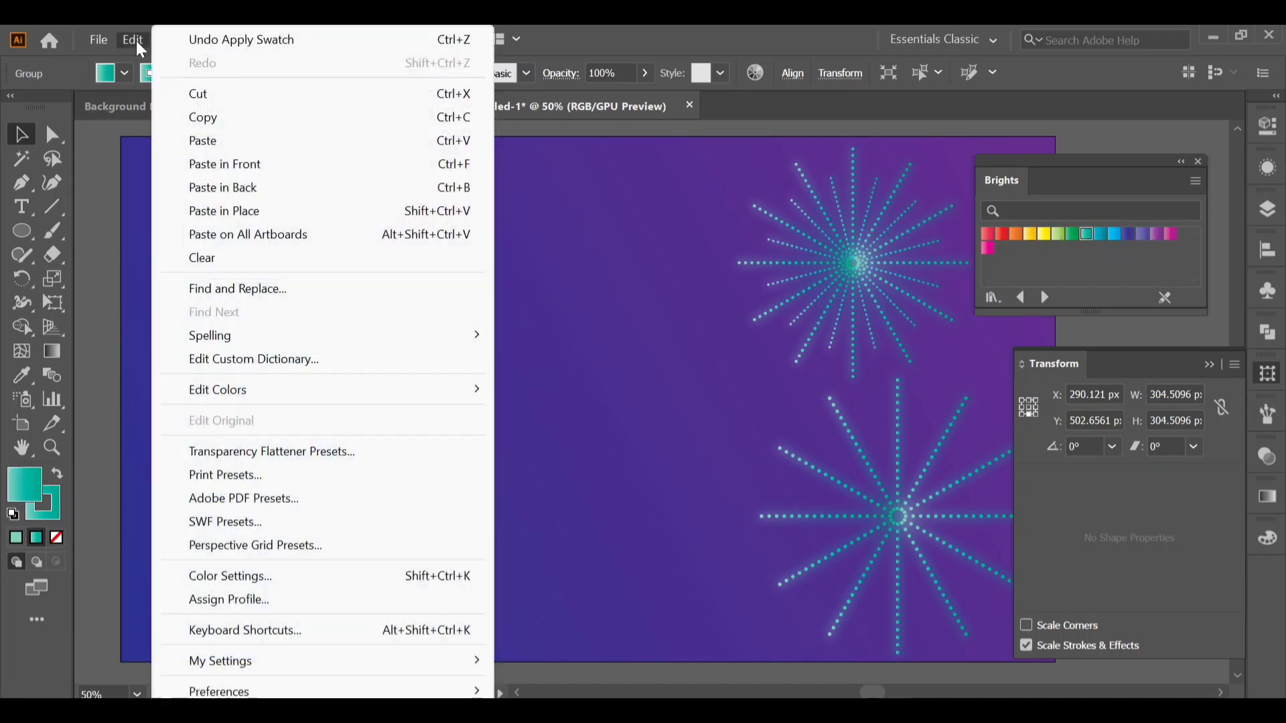
click(202, 117)
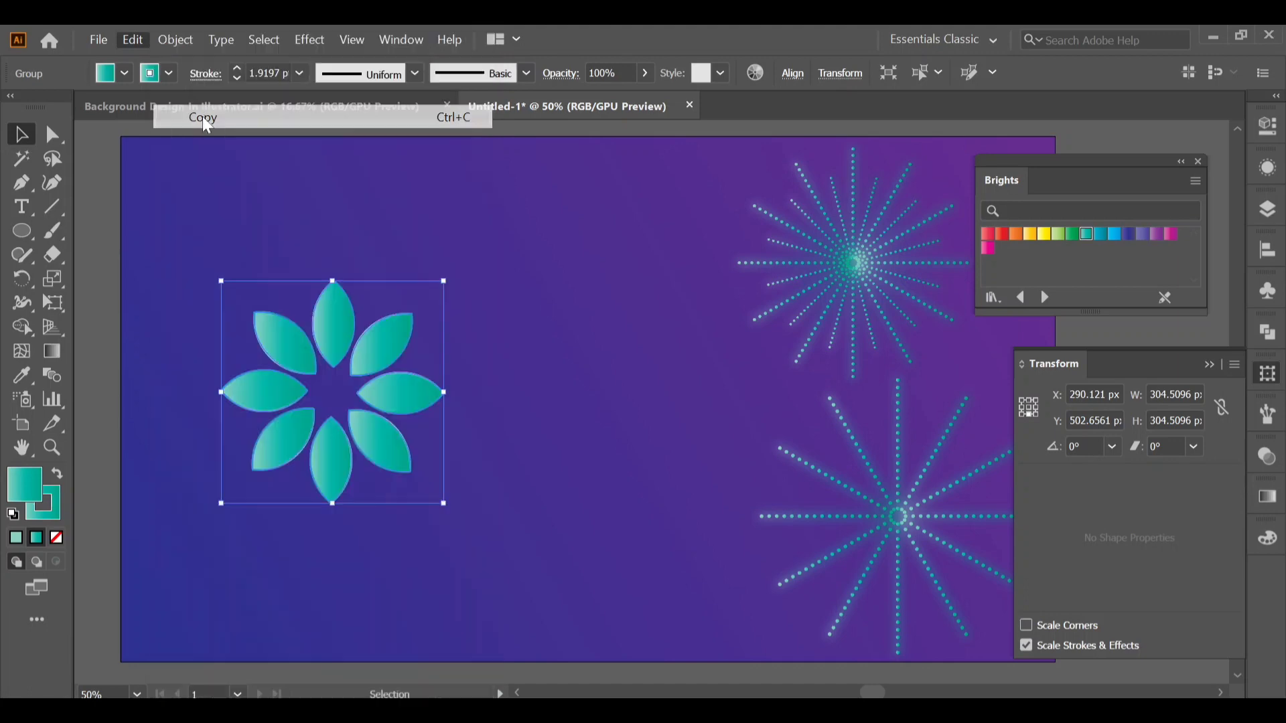
click(134, 38)
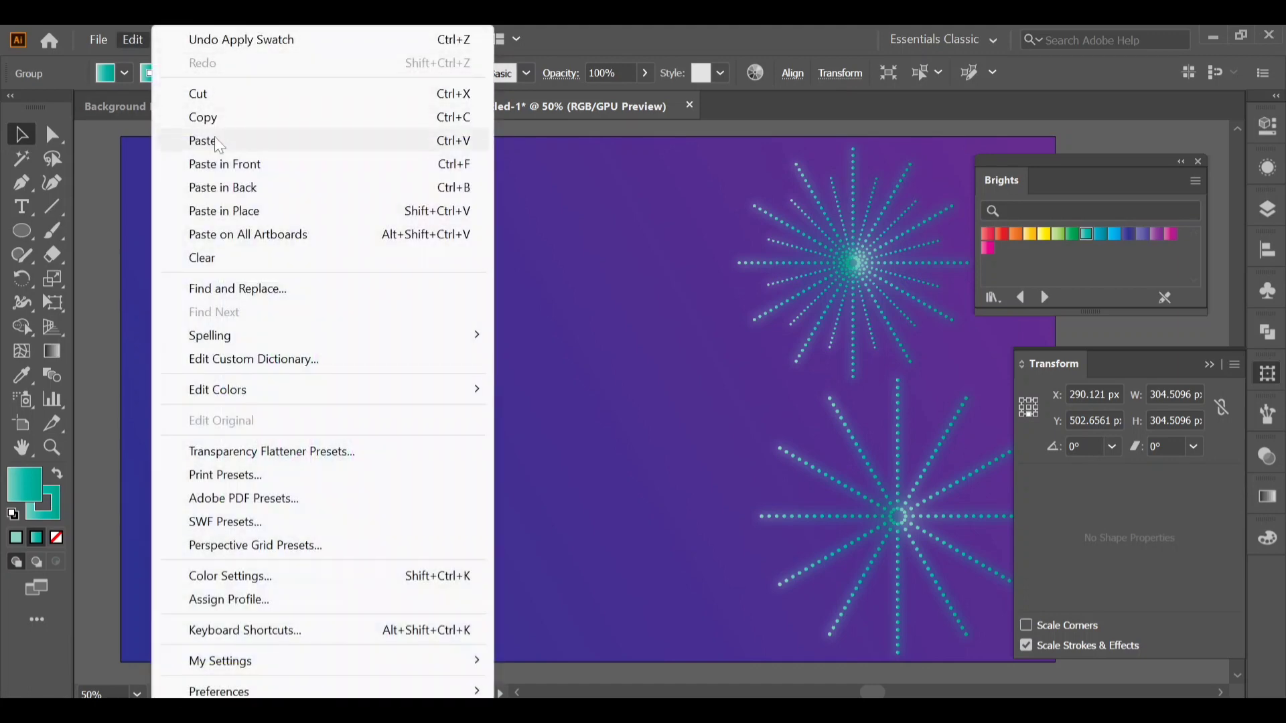
click(225, 212)
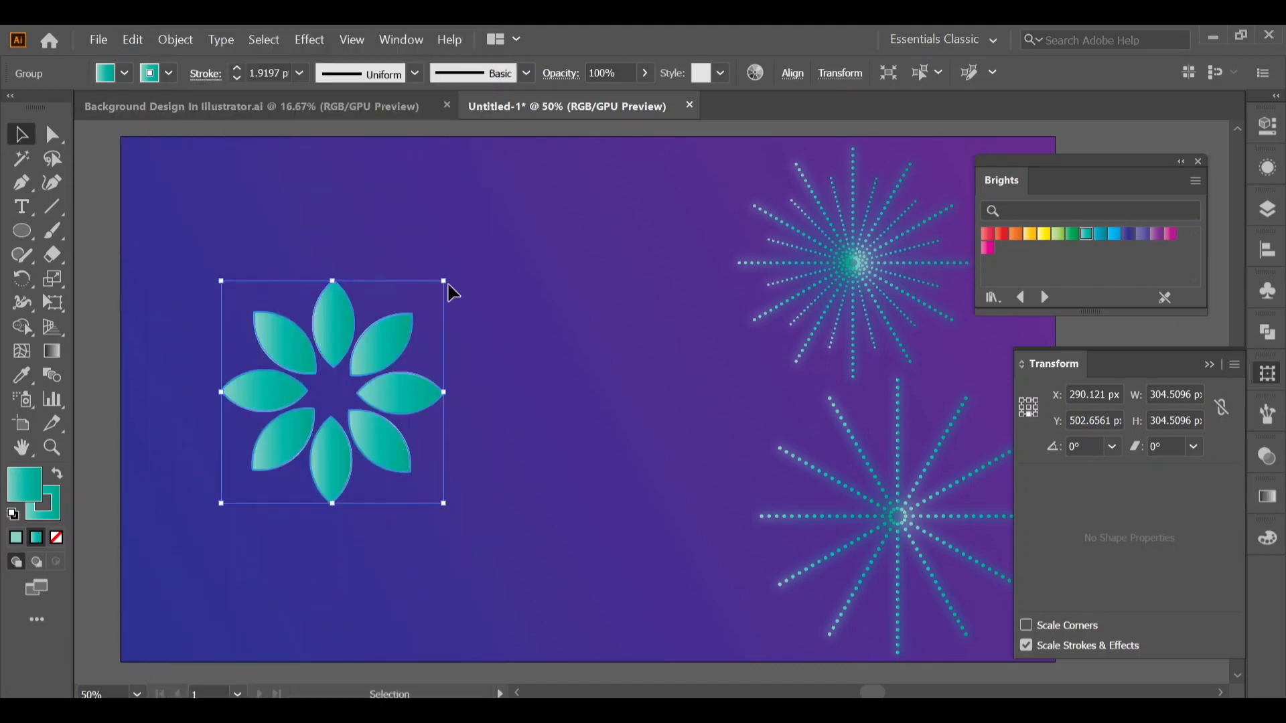
key(shift)
drag(445, 281, 452, 339)
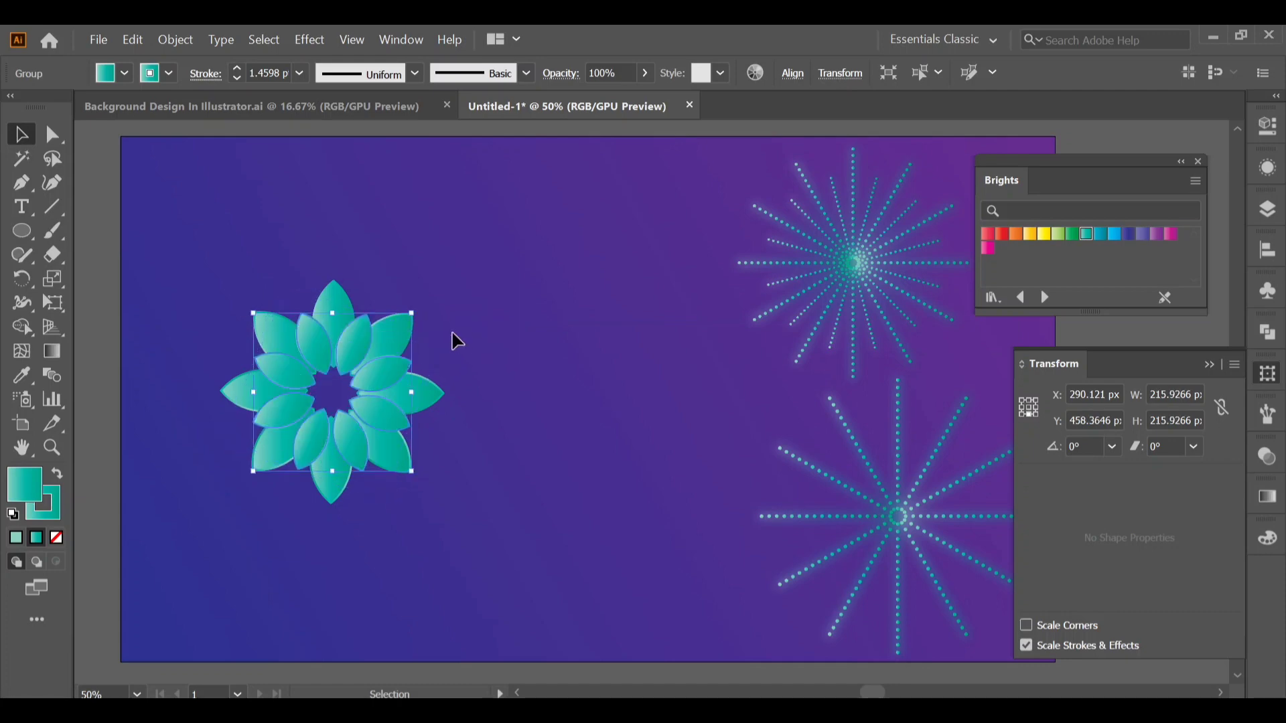
Paste a copy of the smaller ring in place and scale and rotate it about its center into an innermost ring about 169 px wide.
click(132, 38)
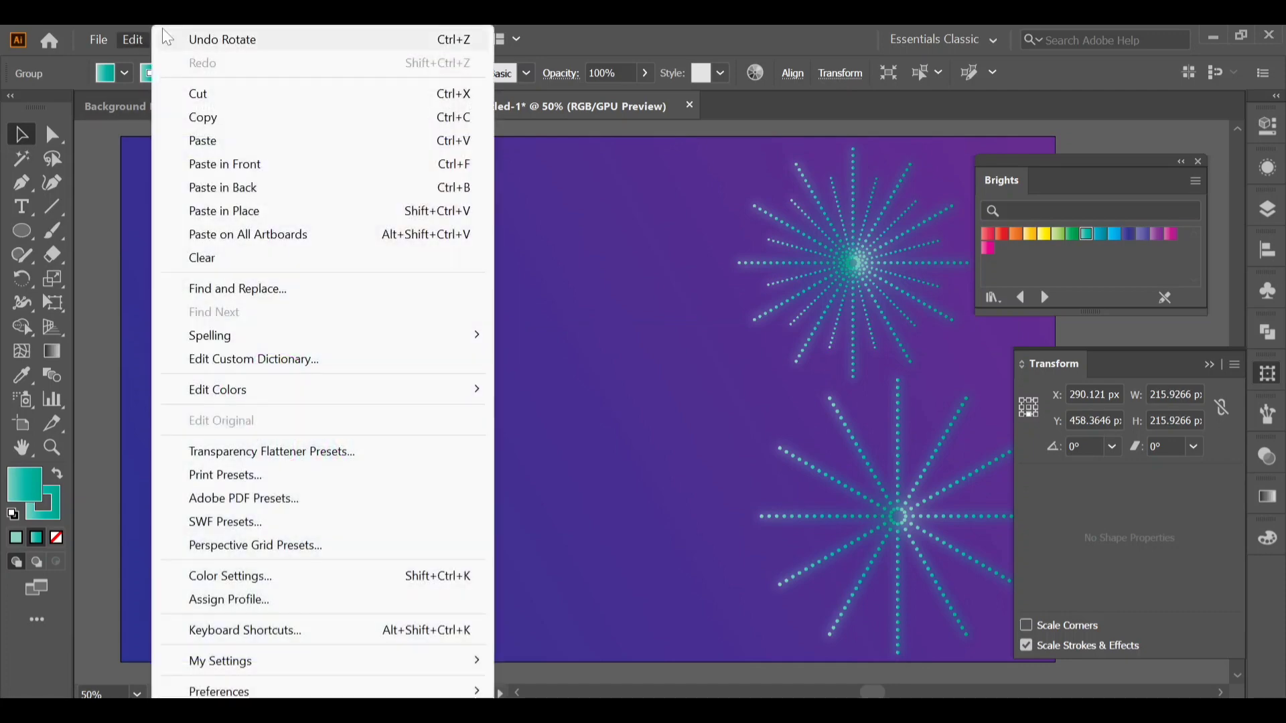
click(201, 117)
click(133, 38)
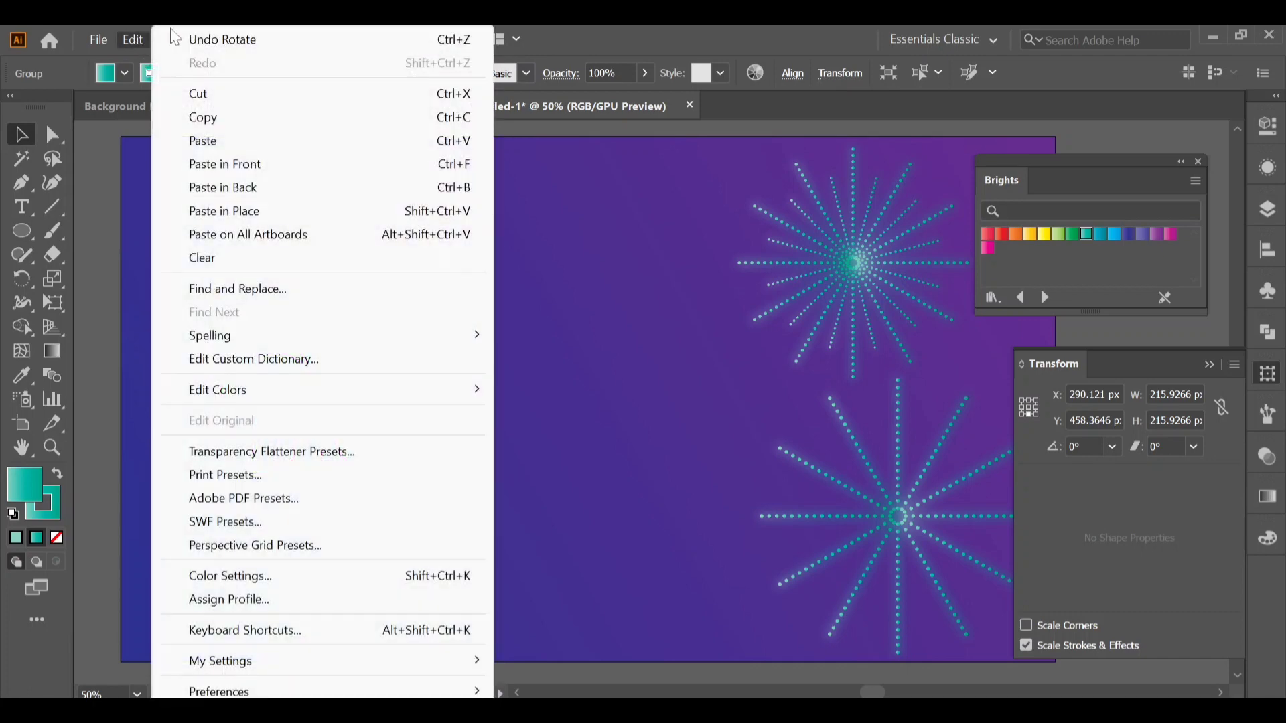
click(251, 213)
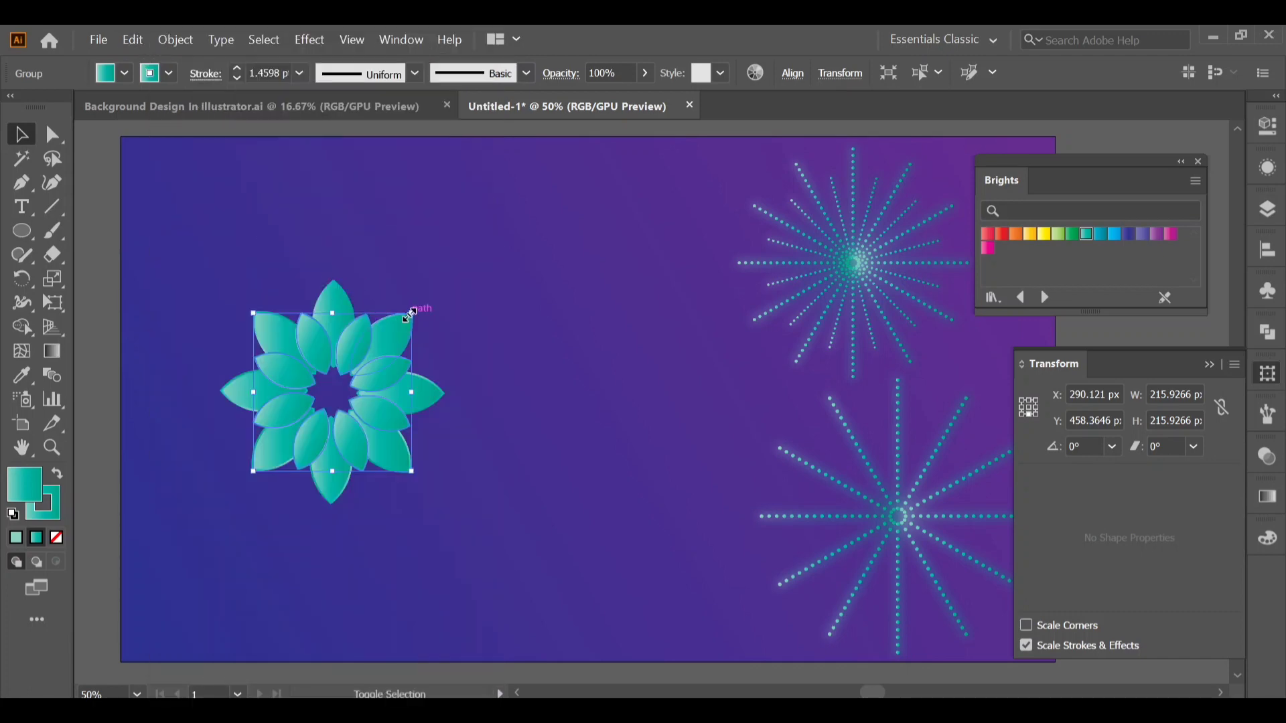
drag(409, 312, 425, 363)
click(440, 348)
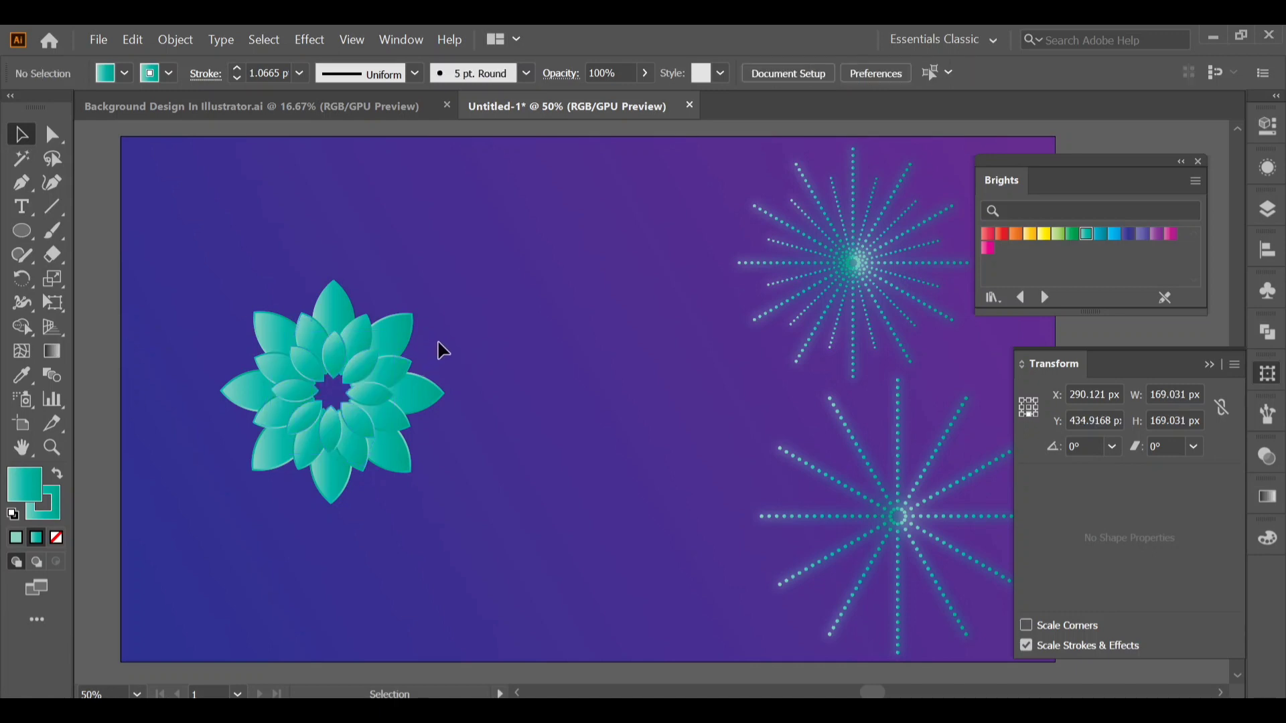
Fill the middle petal ring with the green gradient from the Brights swatches.
click(366, 334)
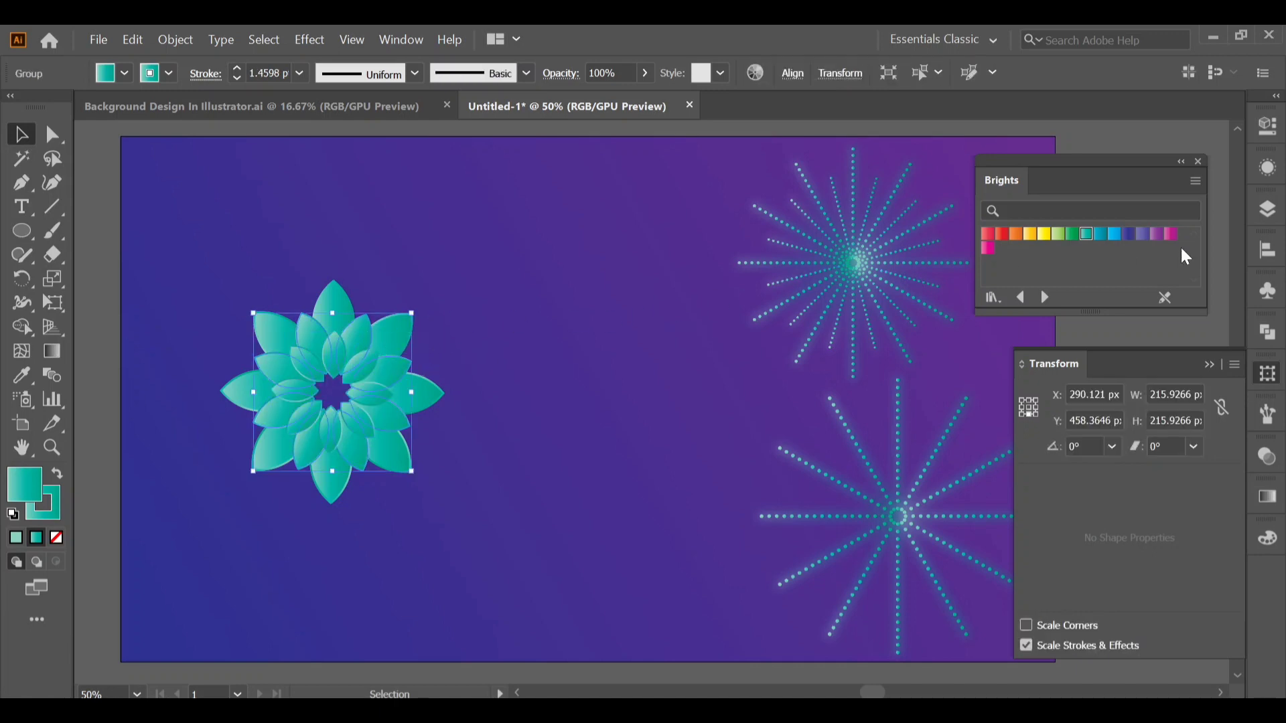
click(1073, 234)
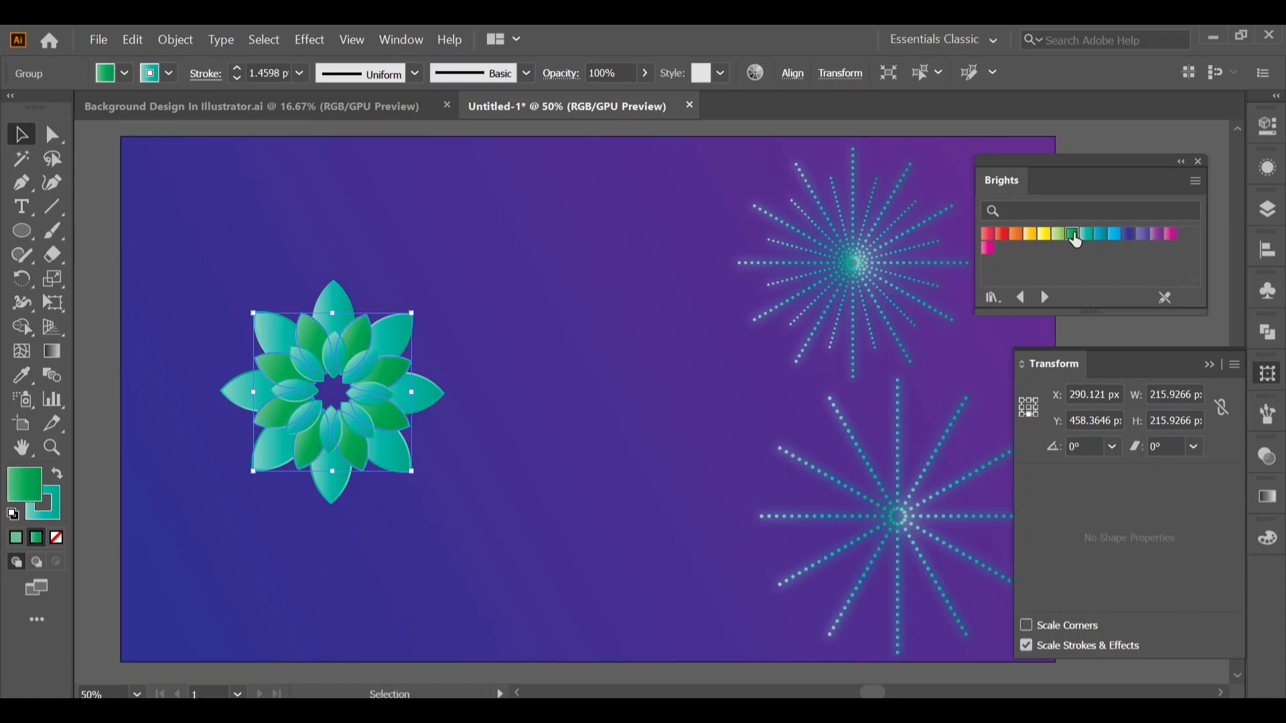
click(629, 302)
Try the yellow gradient as the fill of the innermost petal ring.
click(361, 376)
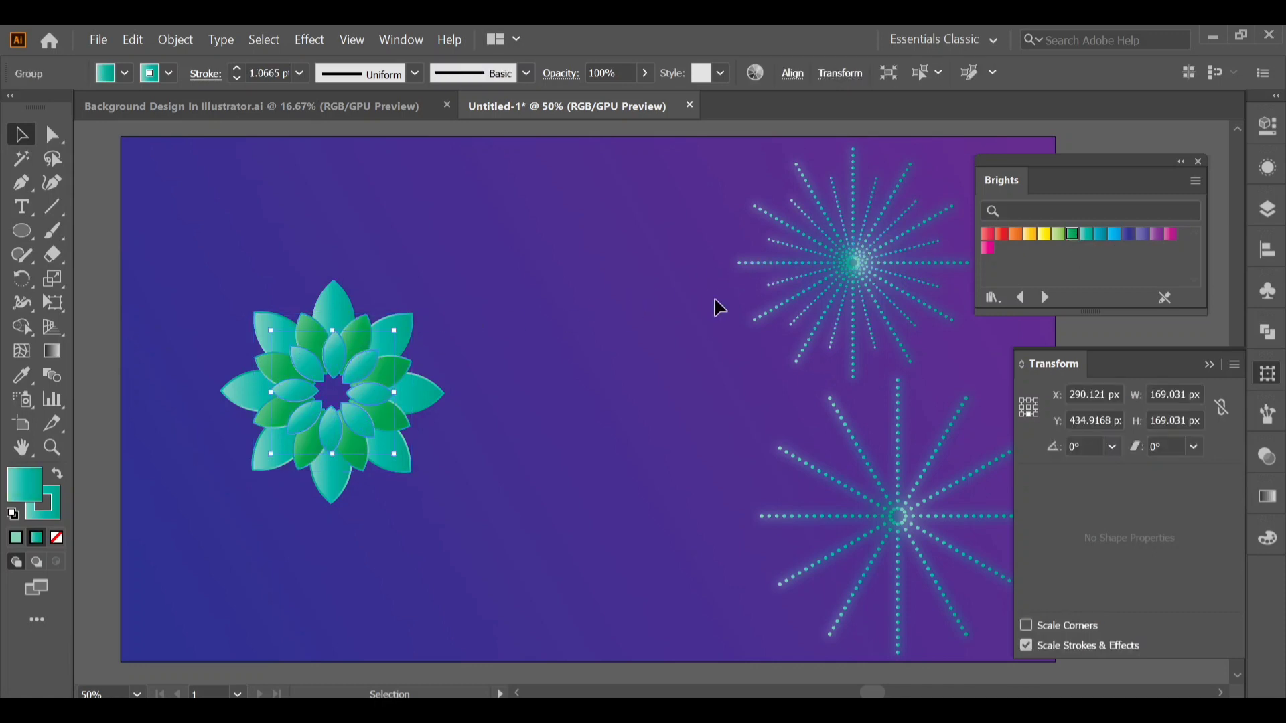
click(1044, 234)
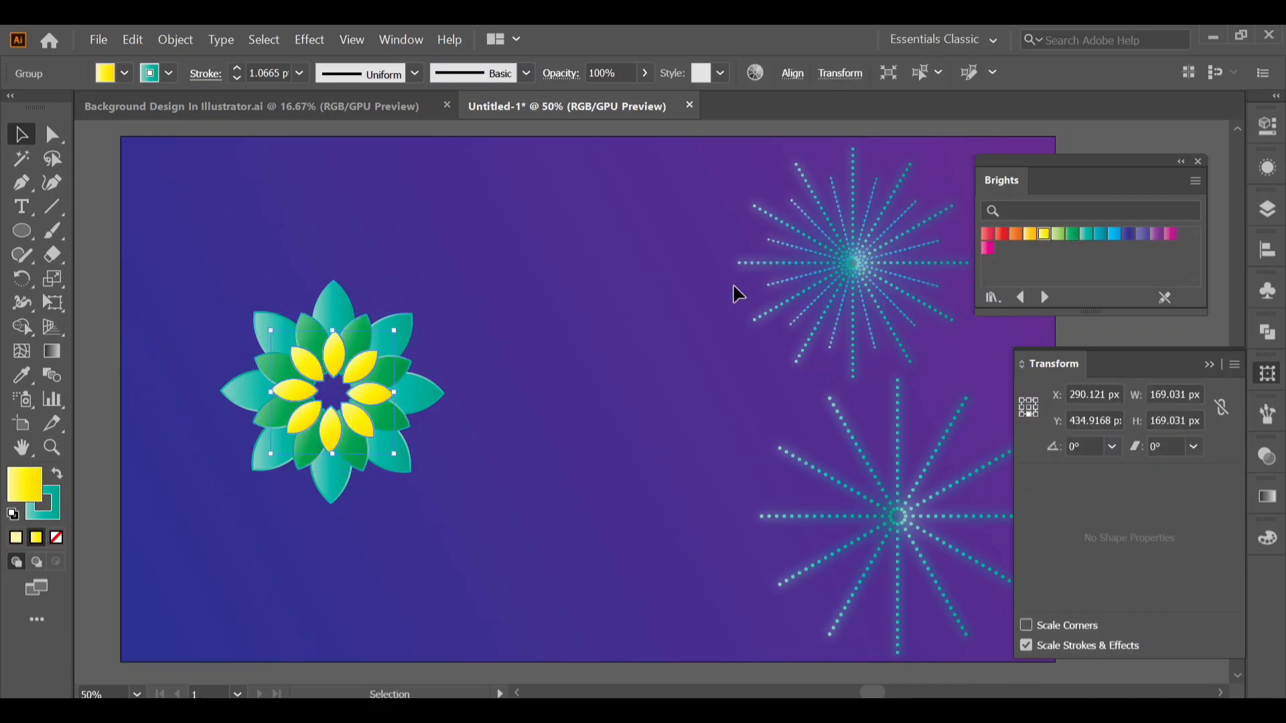
click(540, 345)
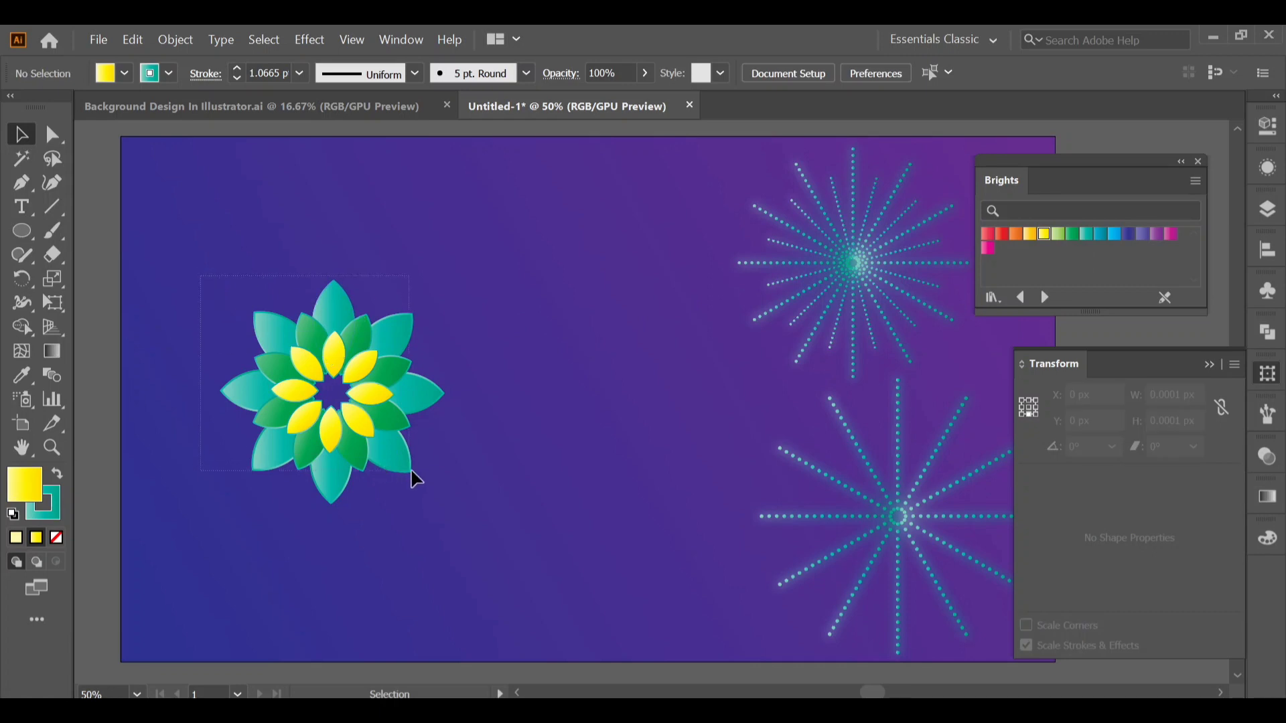
drag(469, 496, 459, 488)
click(459, 488)
Fill the innermost petal ring with the light green gradient from the Brights swatches.
click(367, 391)
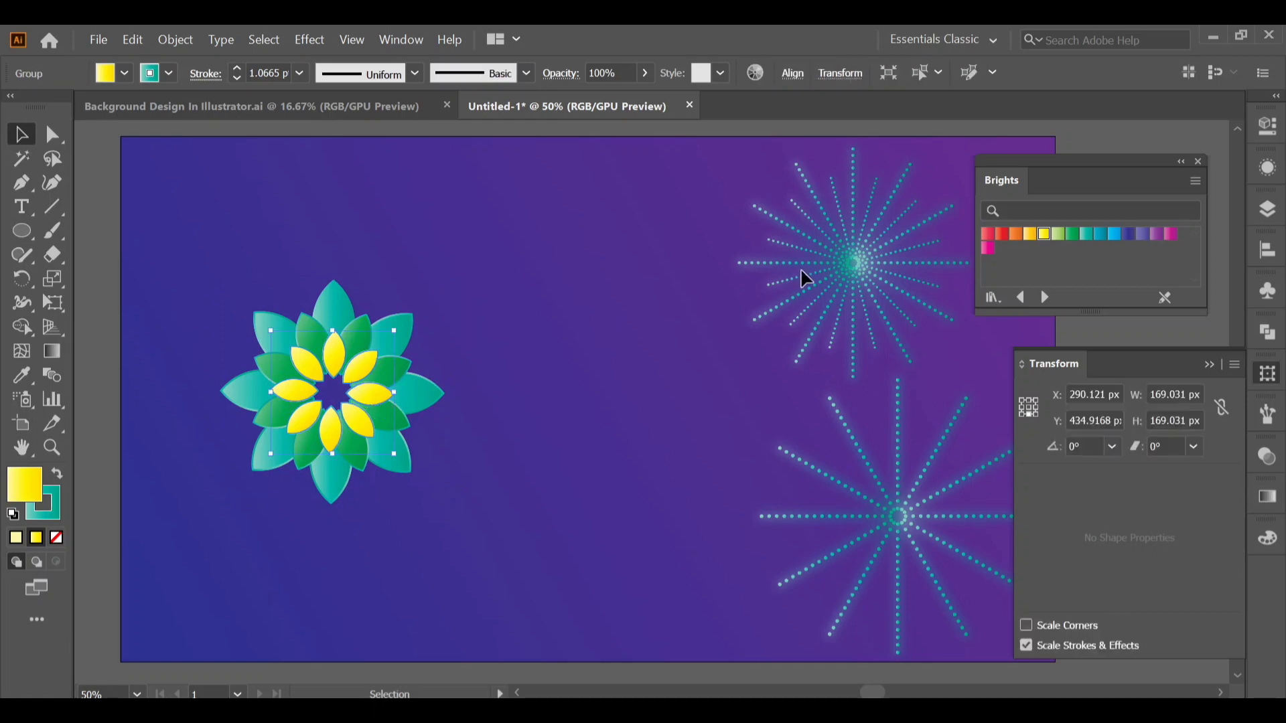
click(1057, 239)
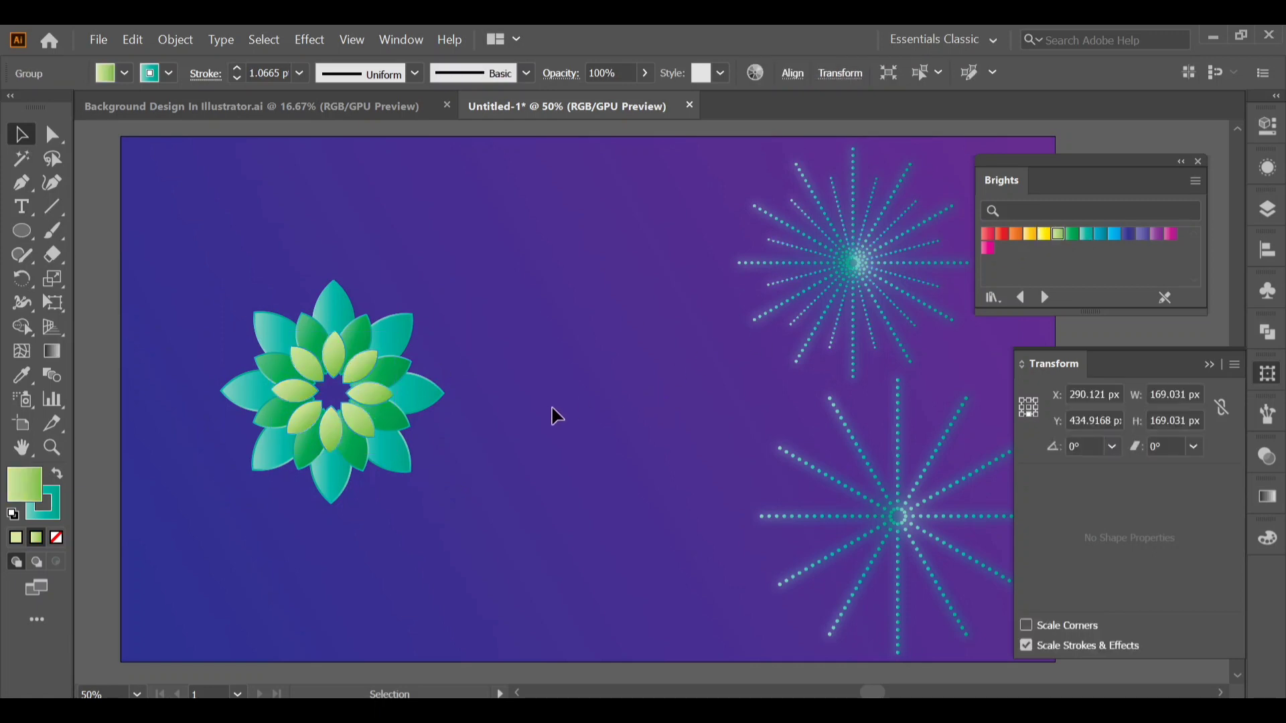
Apply the yellow gradient to the strokes of all three petal rings.
click(268, 296)
drag(453, 512, 429, 492)
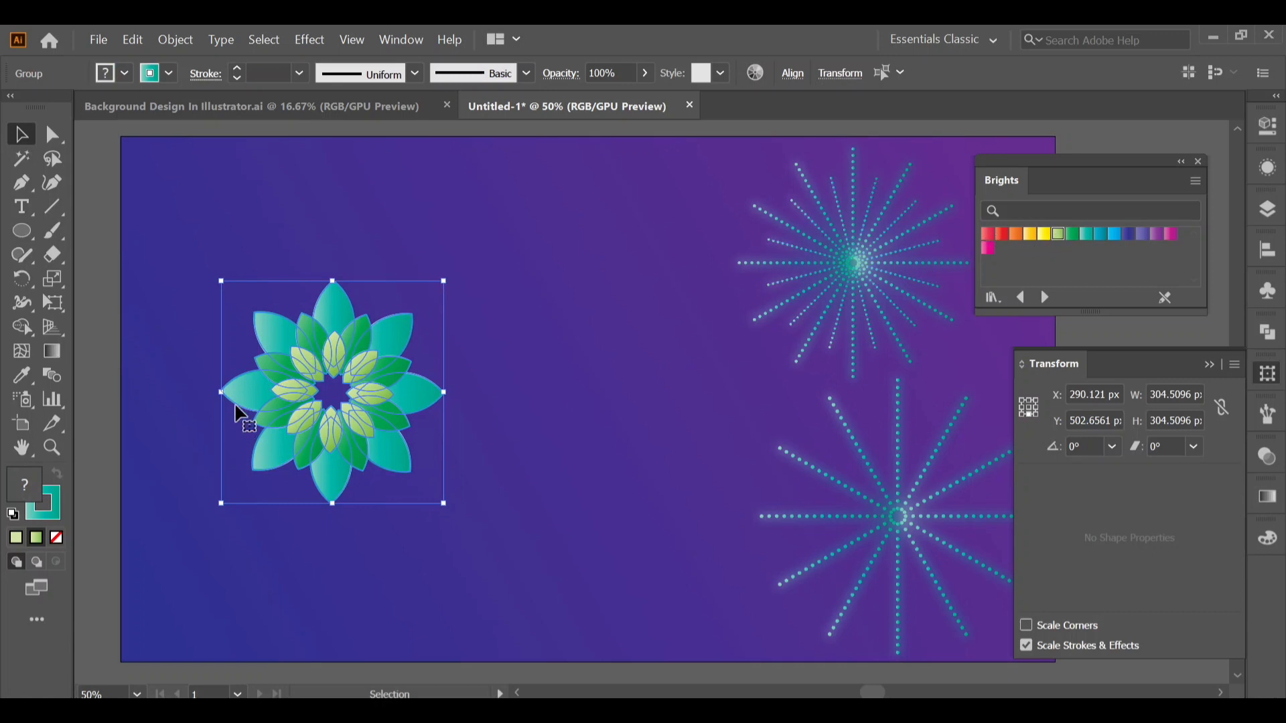
click(58, 507)
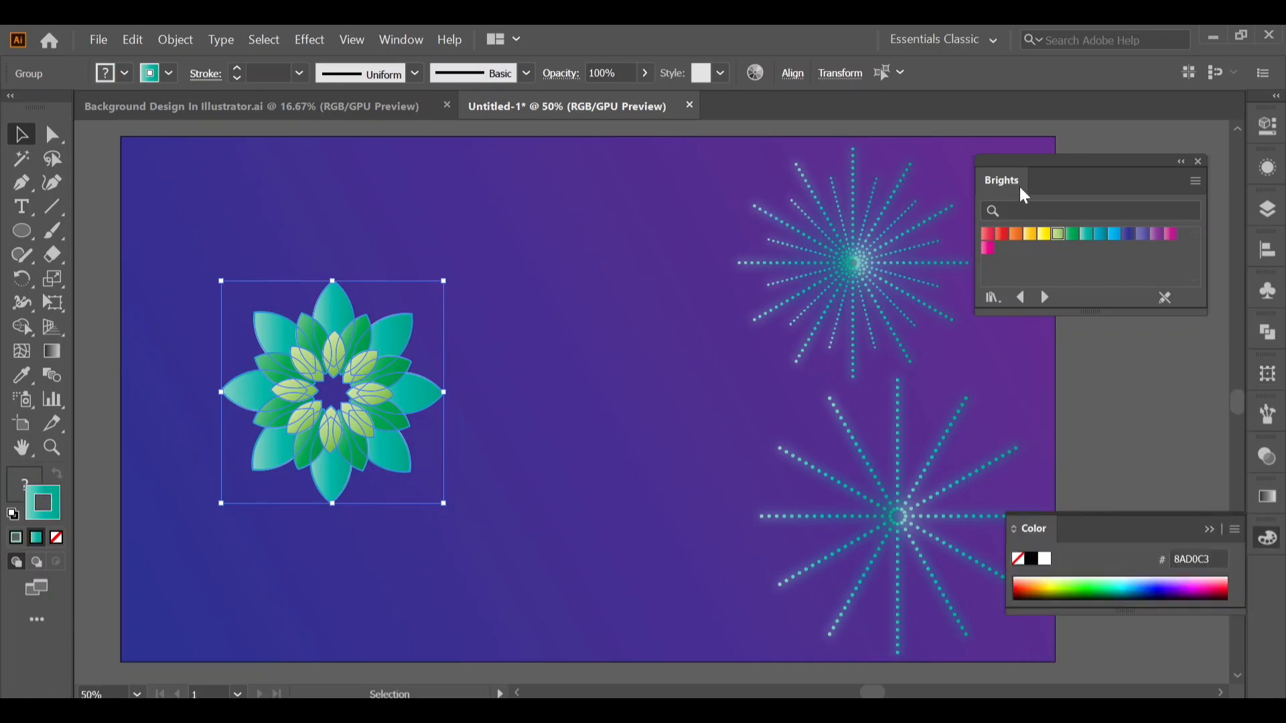
click(1044, 238)
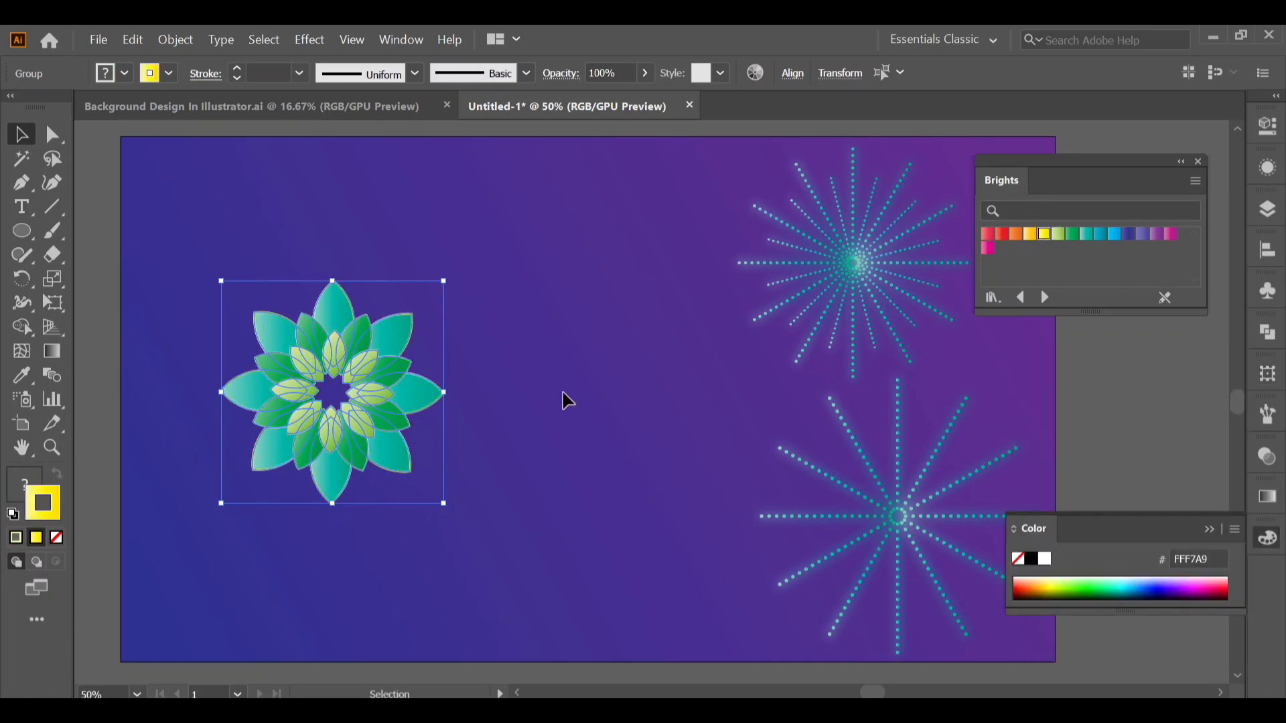
click(522, 377)
Group the three petal rings into one flower.
click(411, 465)
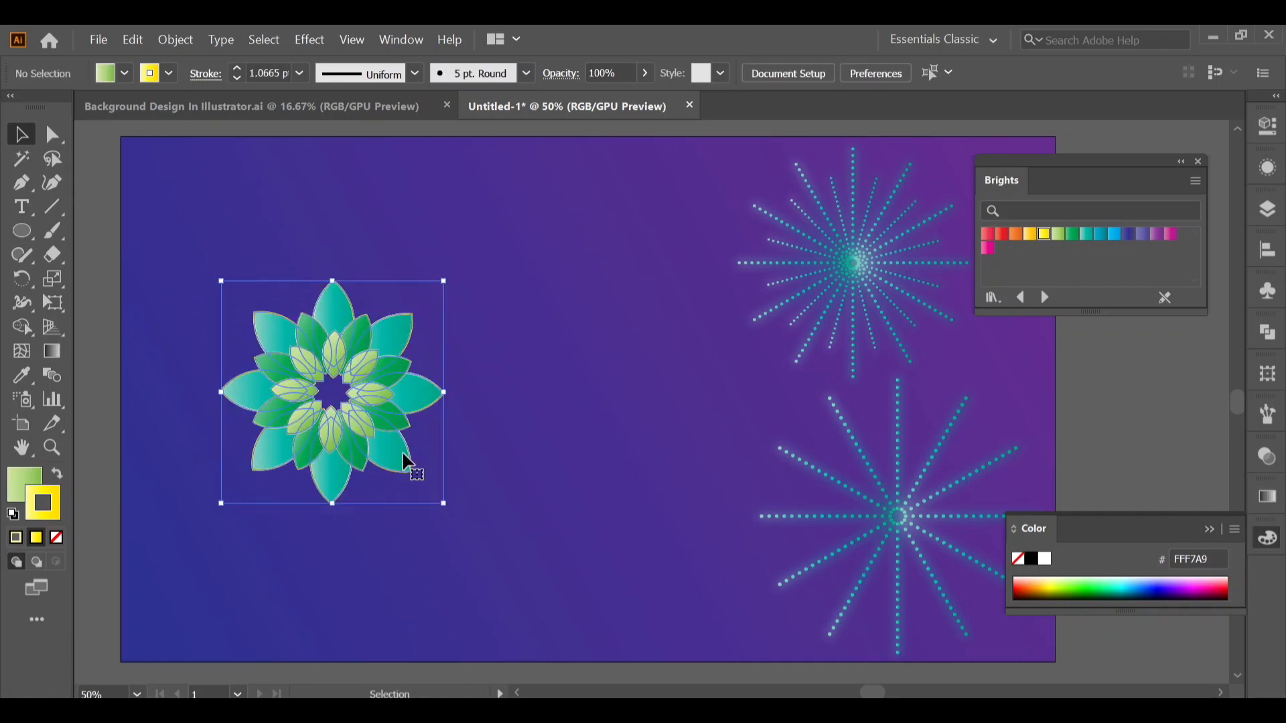
right_click(373, 434)
click(476, 260)
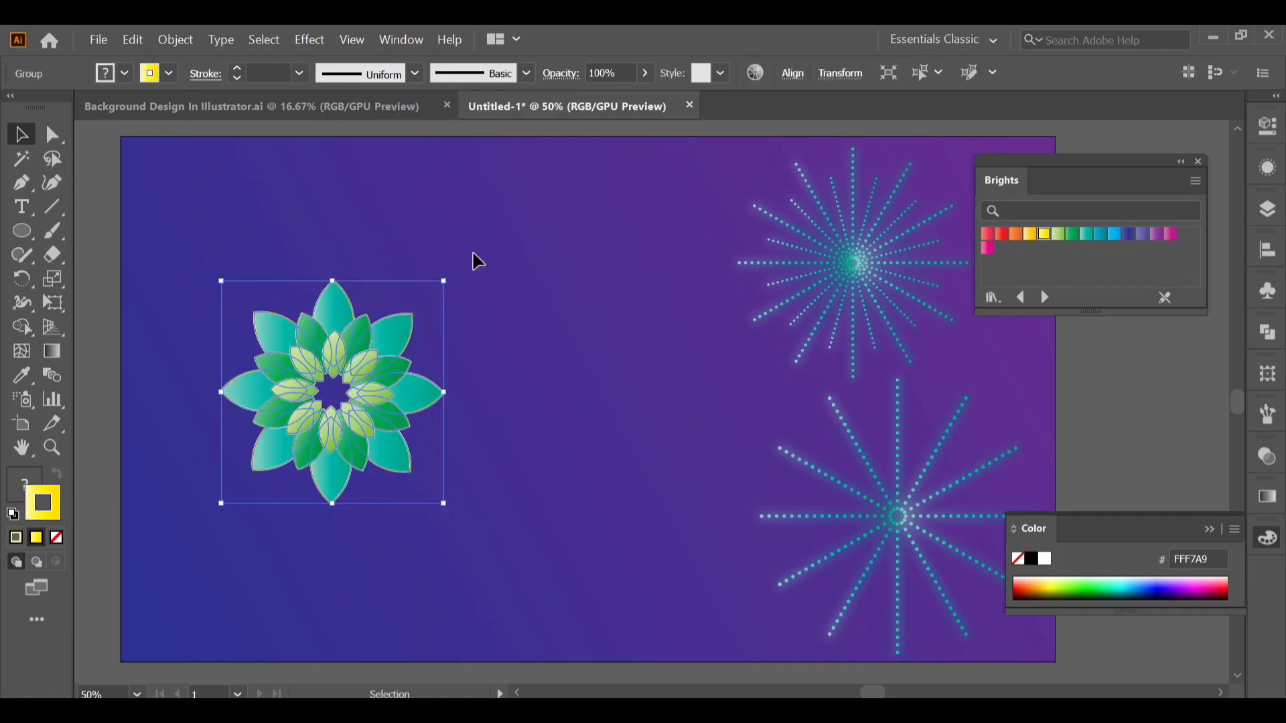
Paste a copy of the flower in place and scale it down about its center to just under two thirds of its size.
click(130, 39)
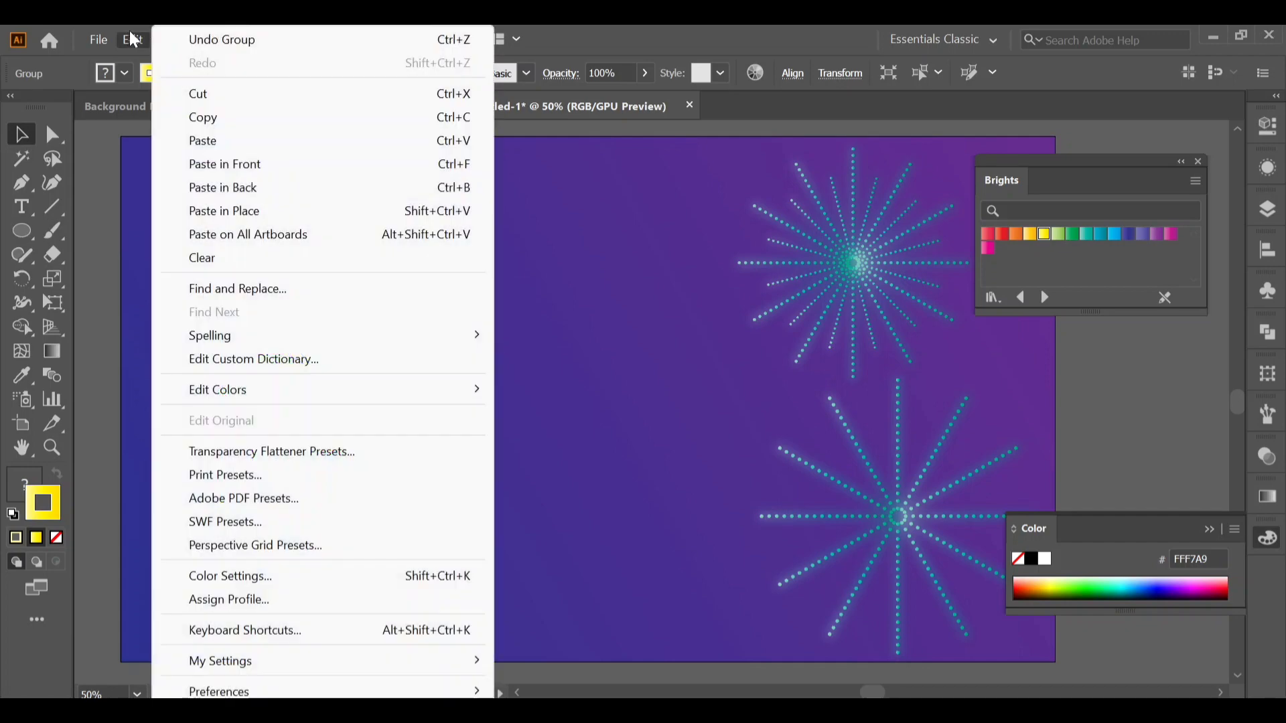
click(222, 116)
click(130, 41)
click(245, 211)
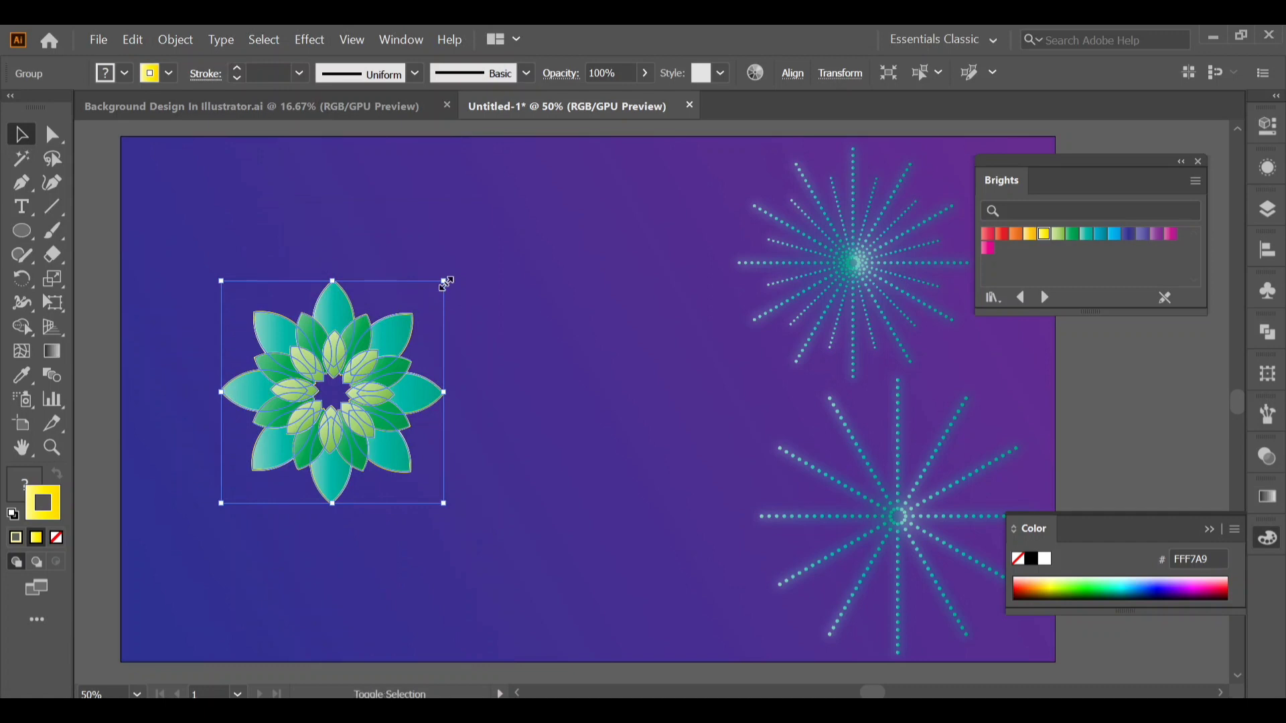
drag(447, 283, 421, 324)
click(475, 327)
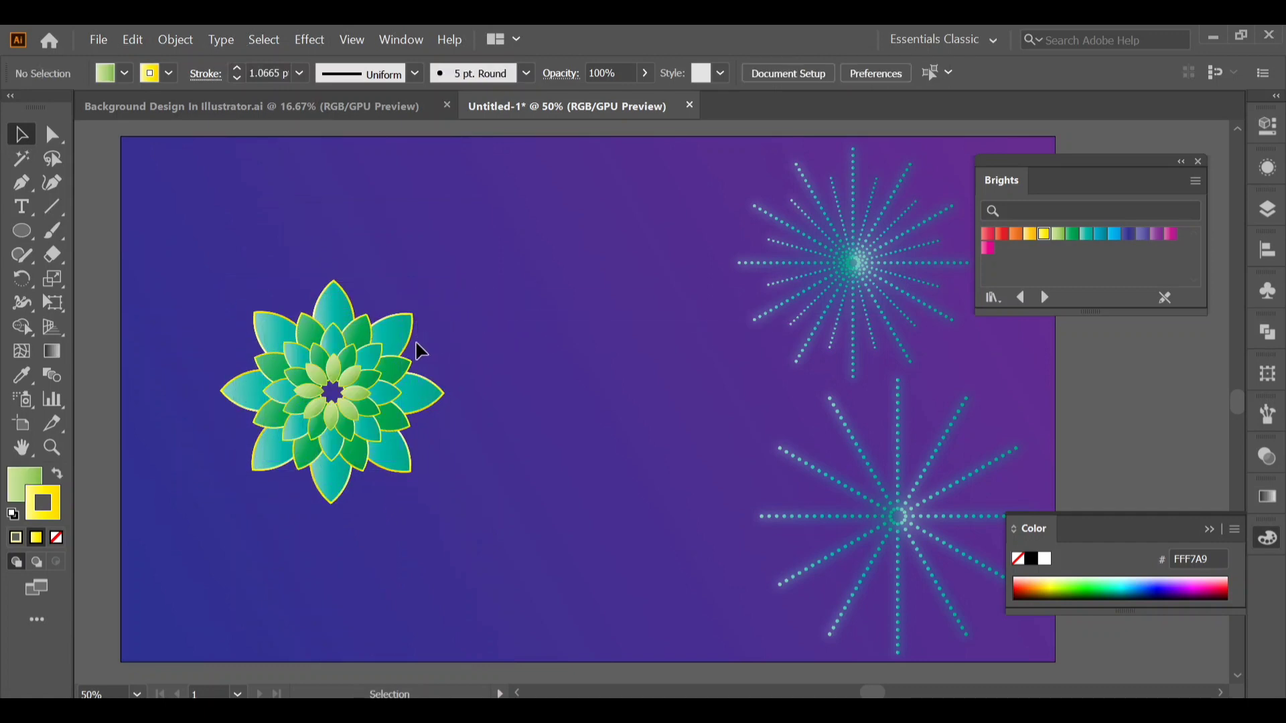
Set the blending mode of the larger outer flower group to Multiply.
click(416, 351)
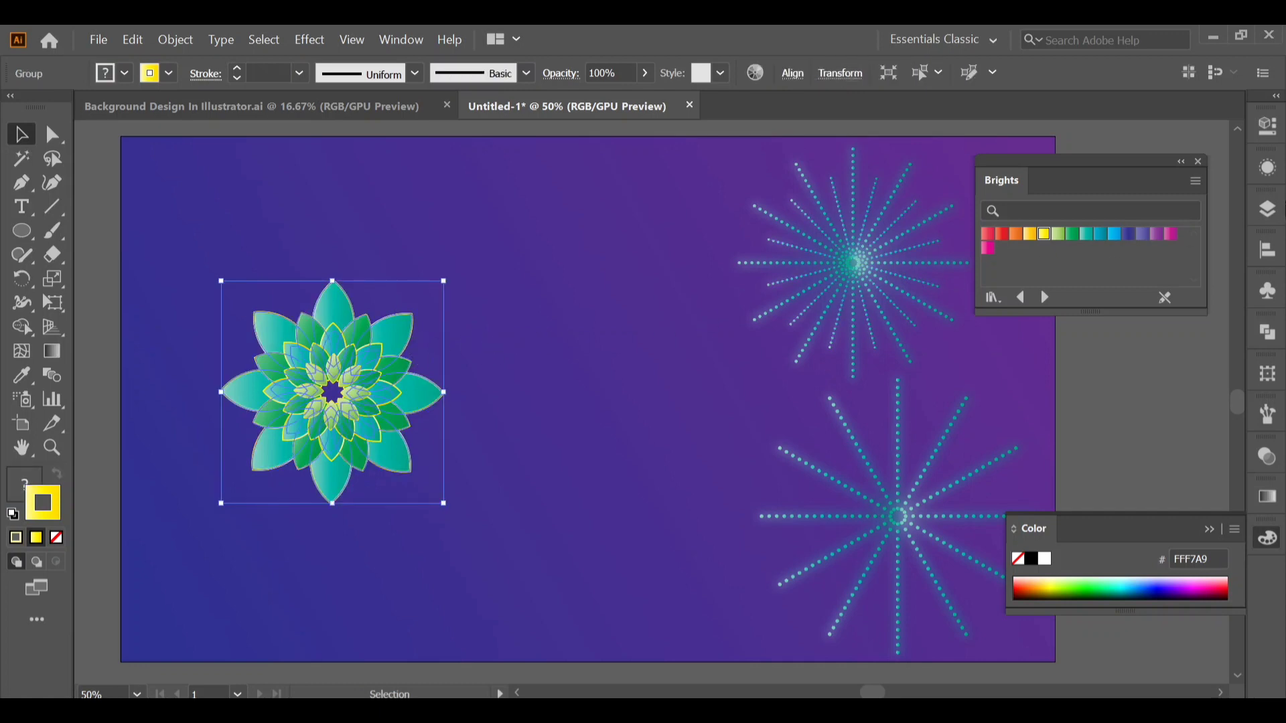
click(1268, 168)
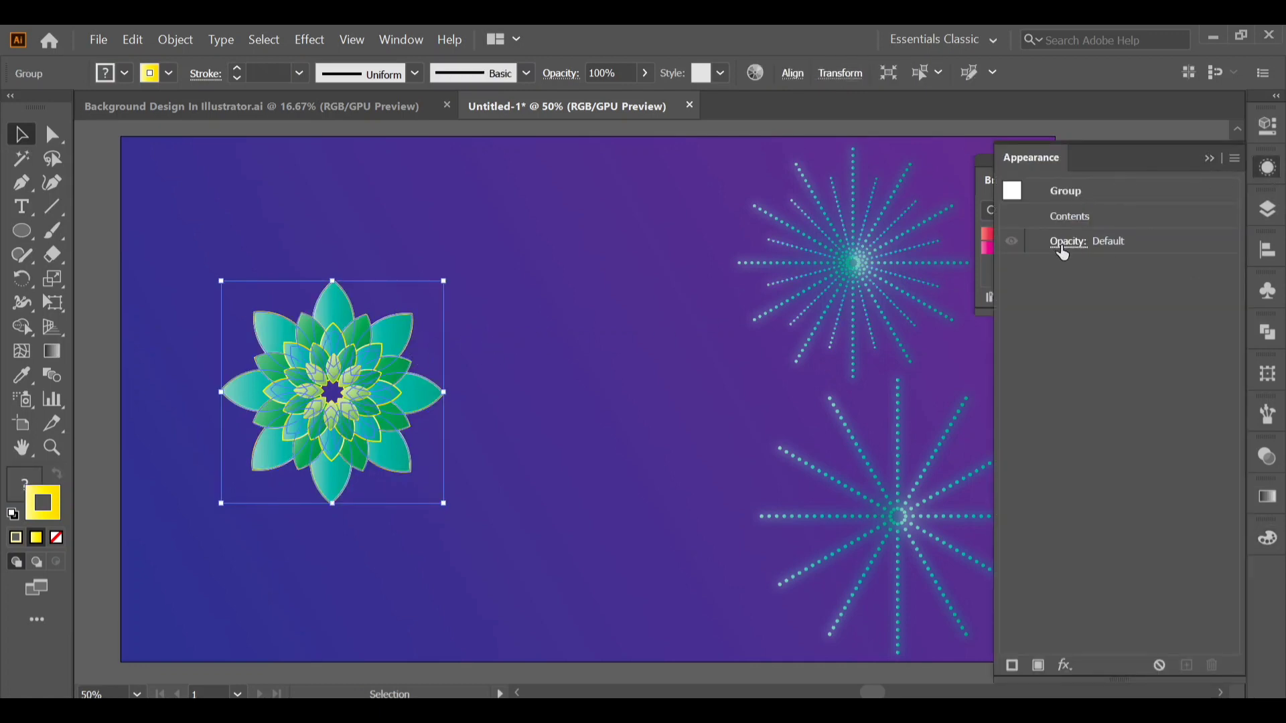
click(1062, 249)
click(942, 280)
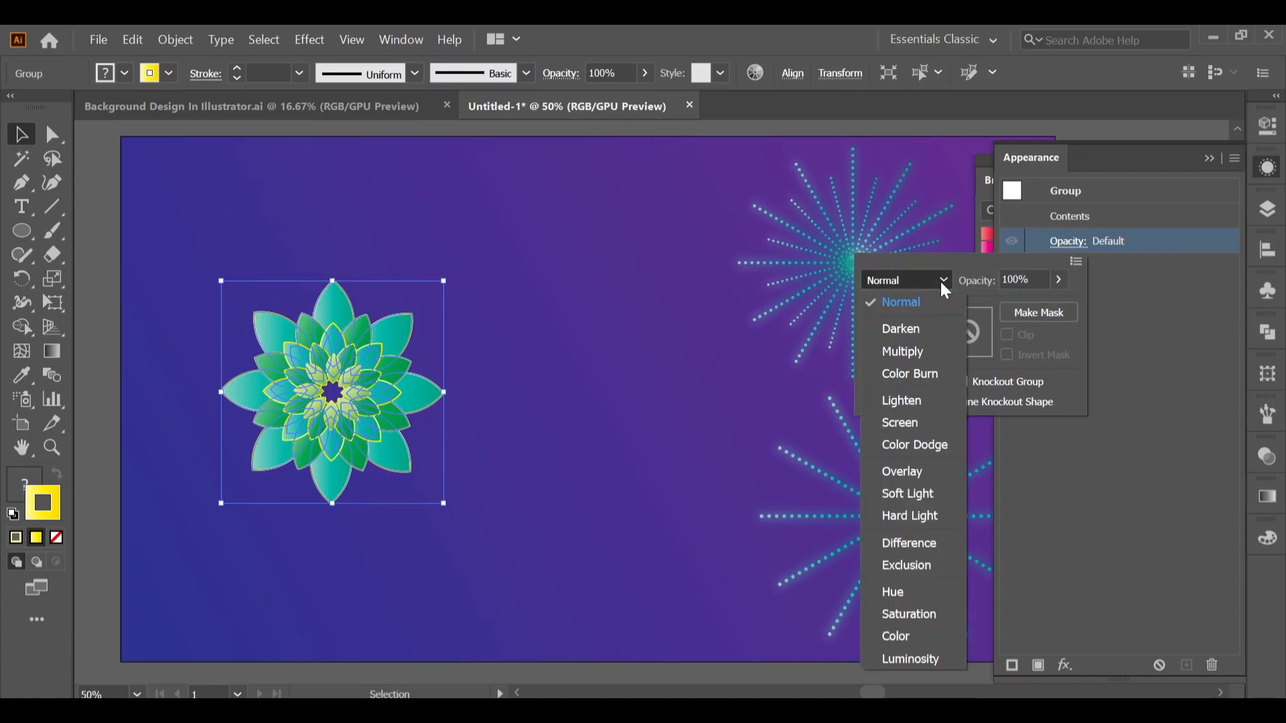
click(904, 351)
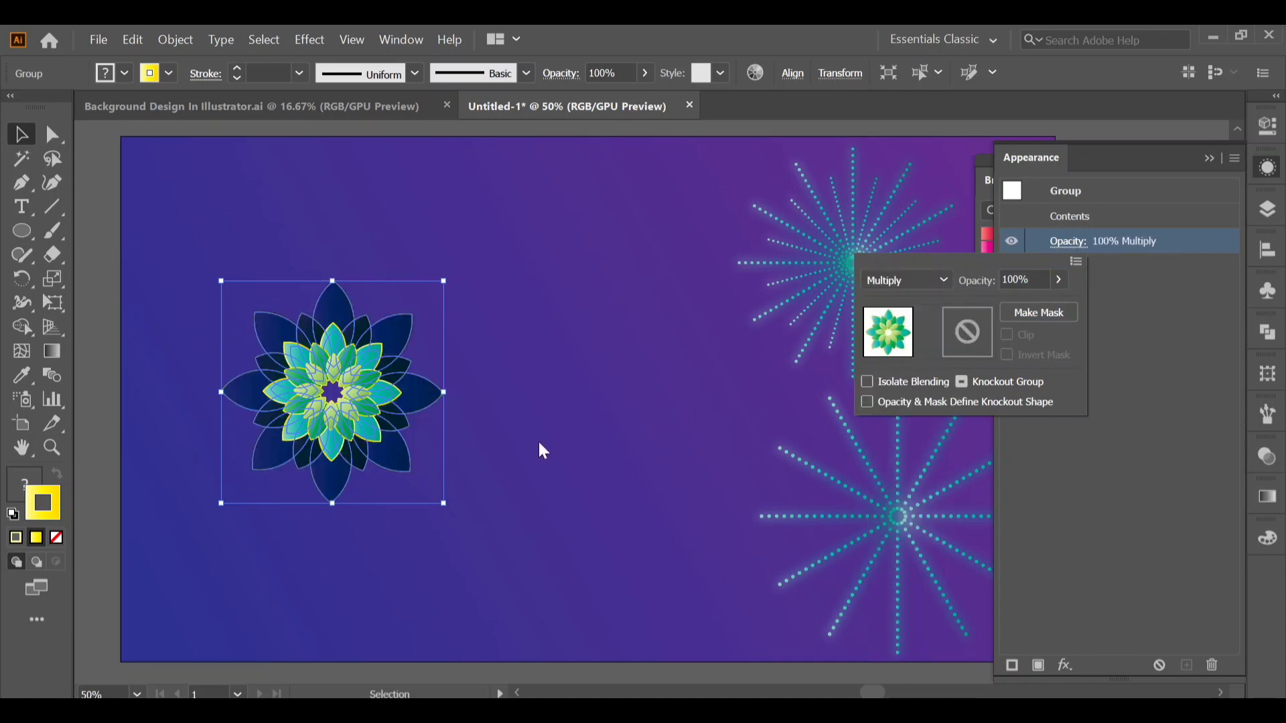
click(513, 455)
click(512, 455)
Move the large lower burst to the middle of the artboard, directly beside the flower.
scroll(512, 456, down, 2)
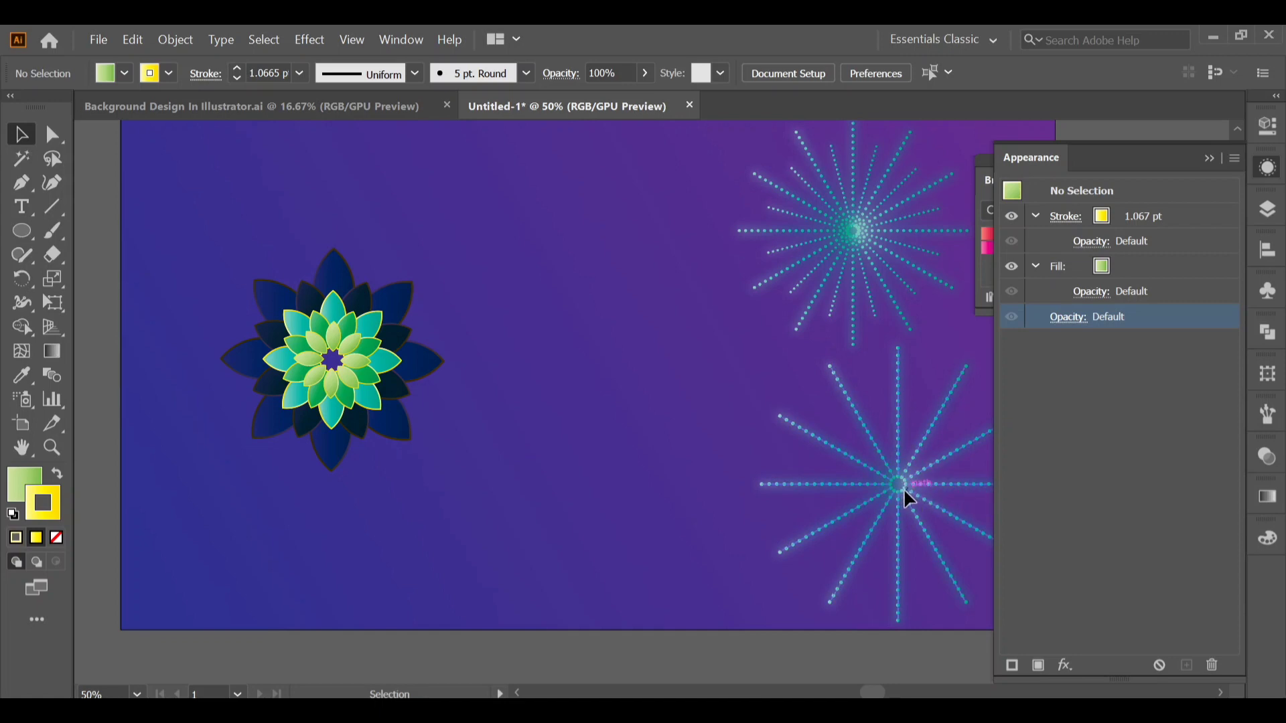
drag(906, 491, 565, 402)
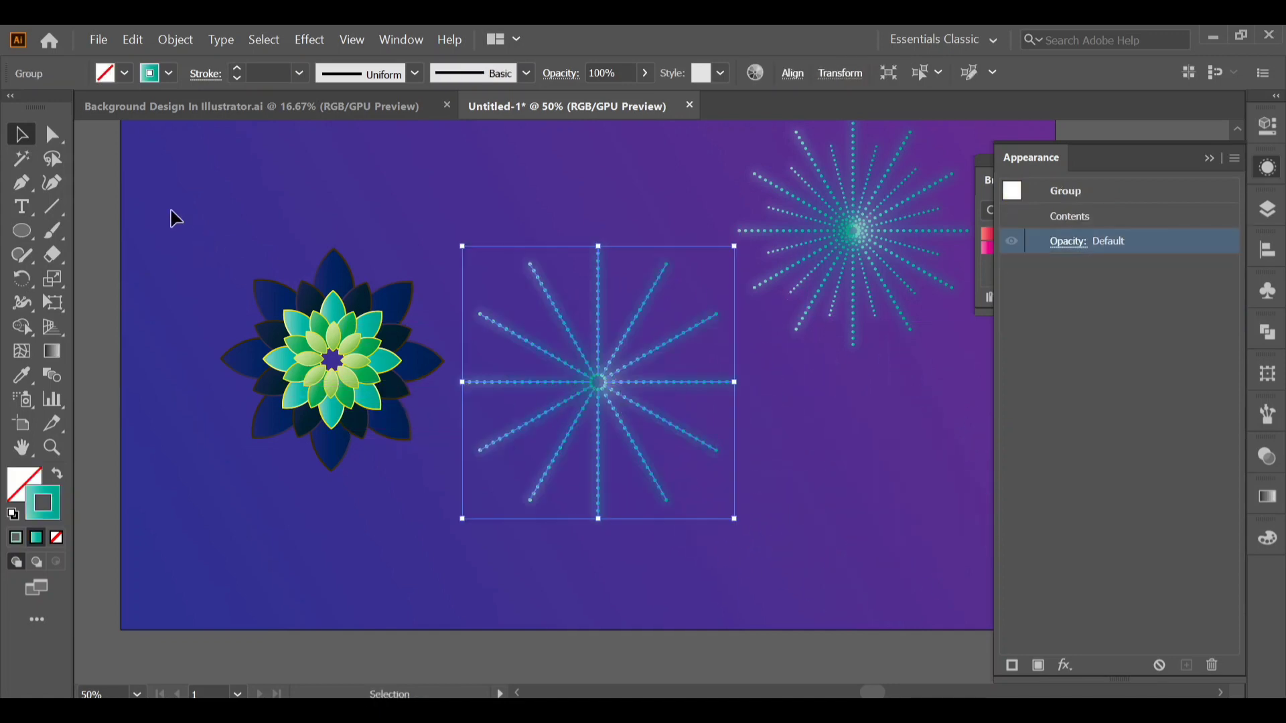
Group the large dark outer flower and the smaller green and teal flower into one object.
click(372, 432)
right_click(365, 414)
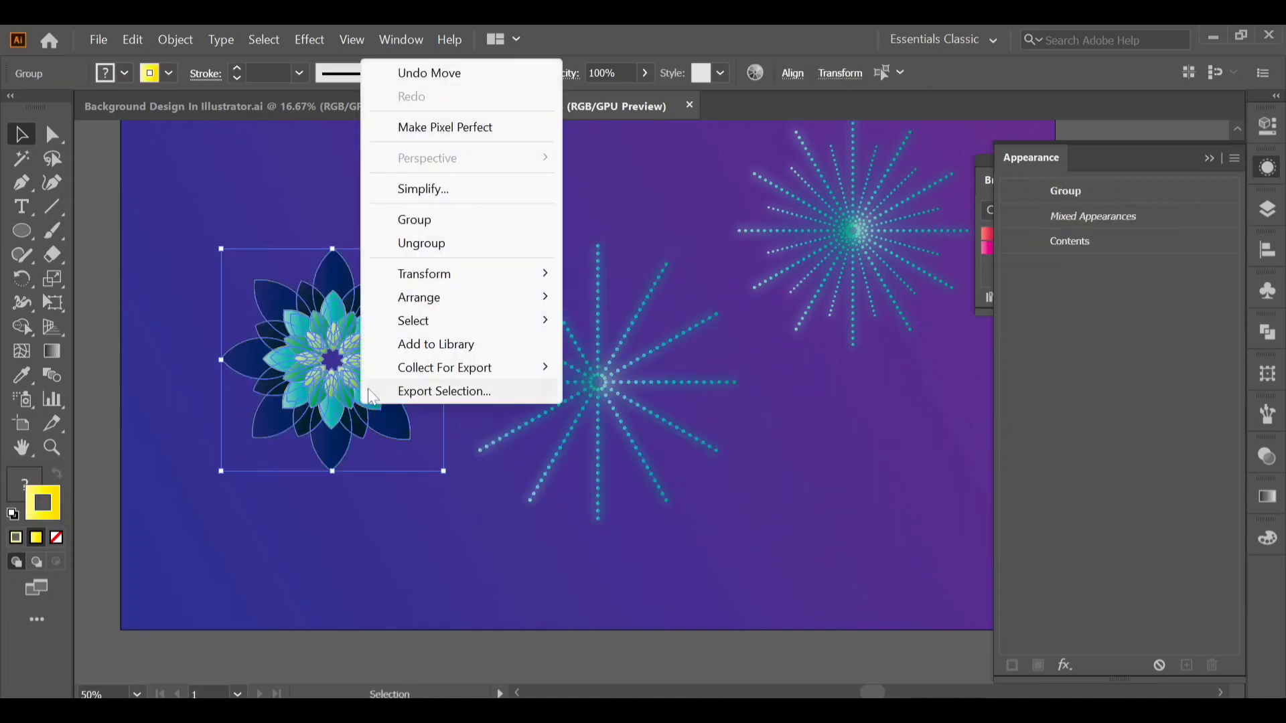
click(440, 227)
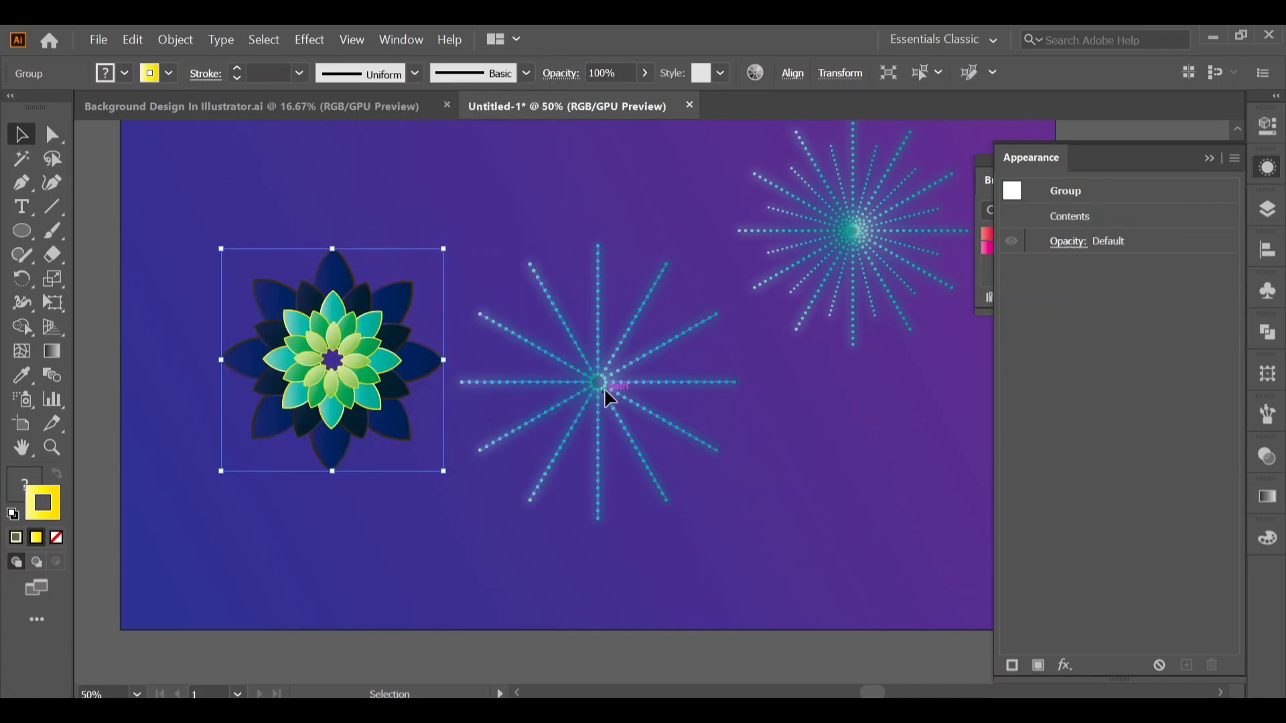
Move the large dotted burst onto the flower's center and align both to the artboard's horizontal and vertical center.
drag(606, 393, 343, 375)
click(408, 316)
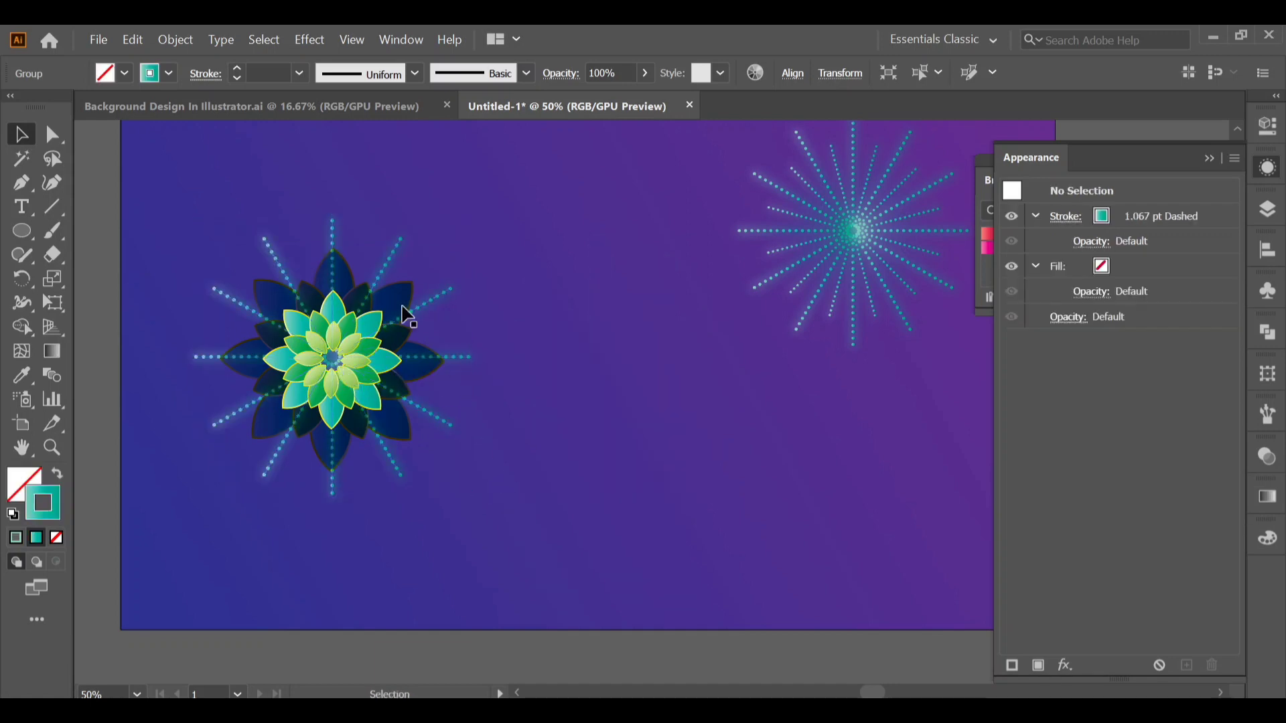
click(405, 446)
click(792, 73)
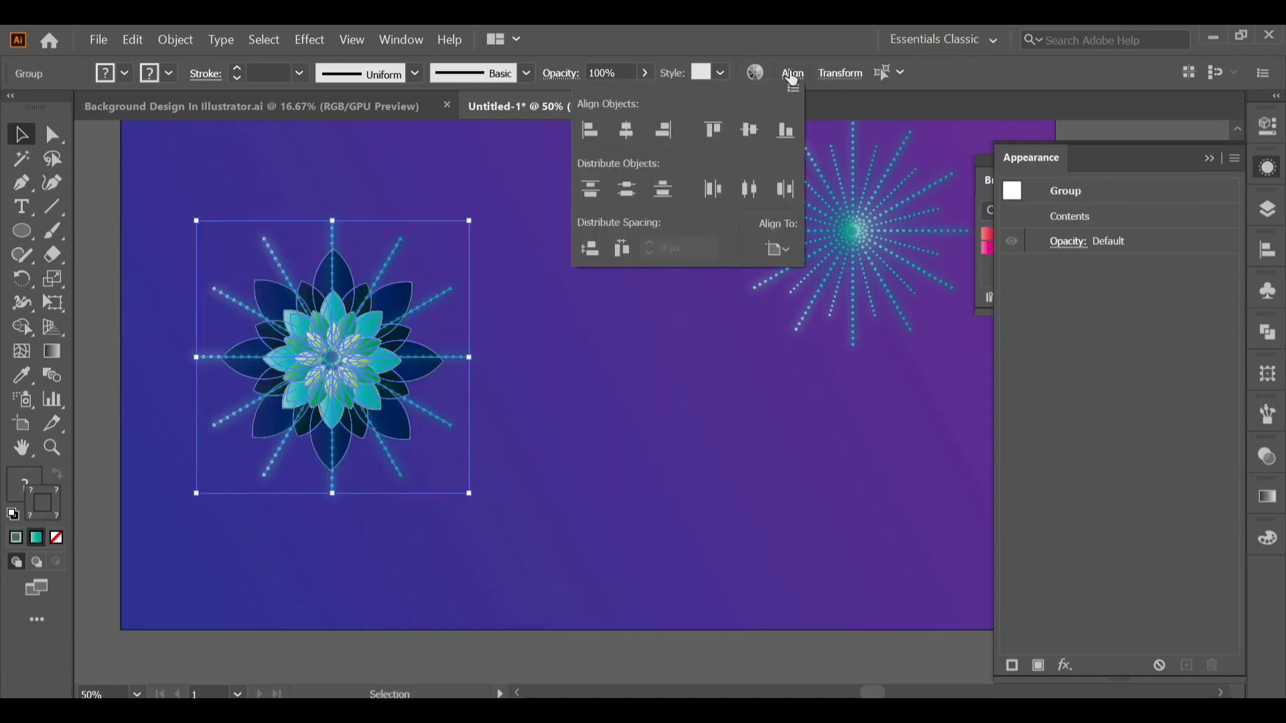
click(628, 130)
click(749, 131)
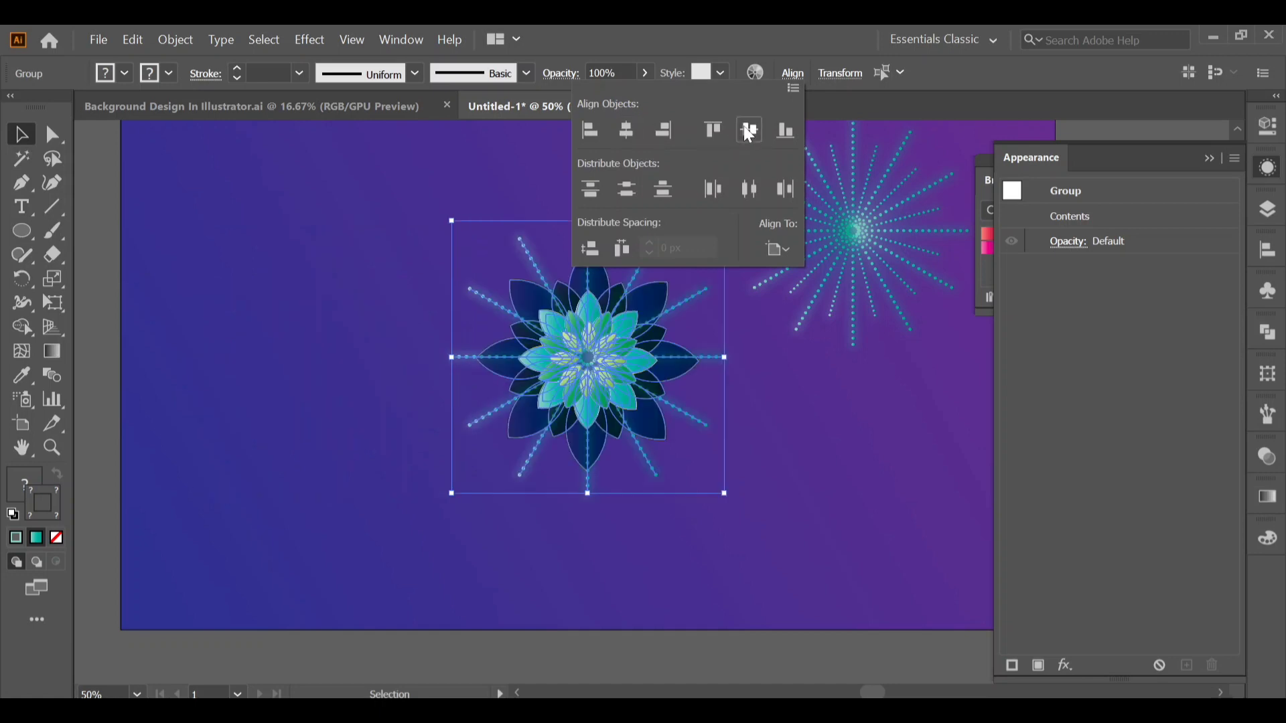
Group the centered flower and the dotted burst into a single motif and deselect it.
click(617, 373)
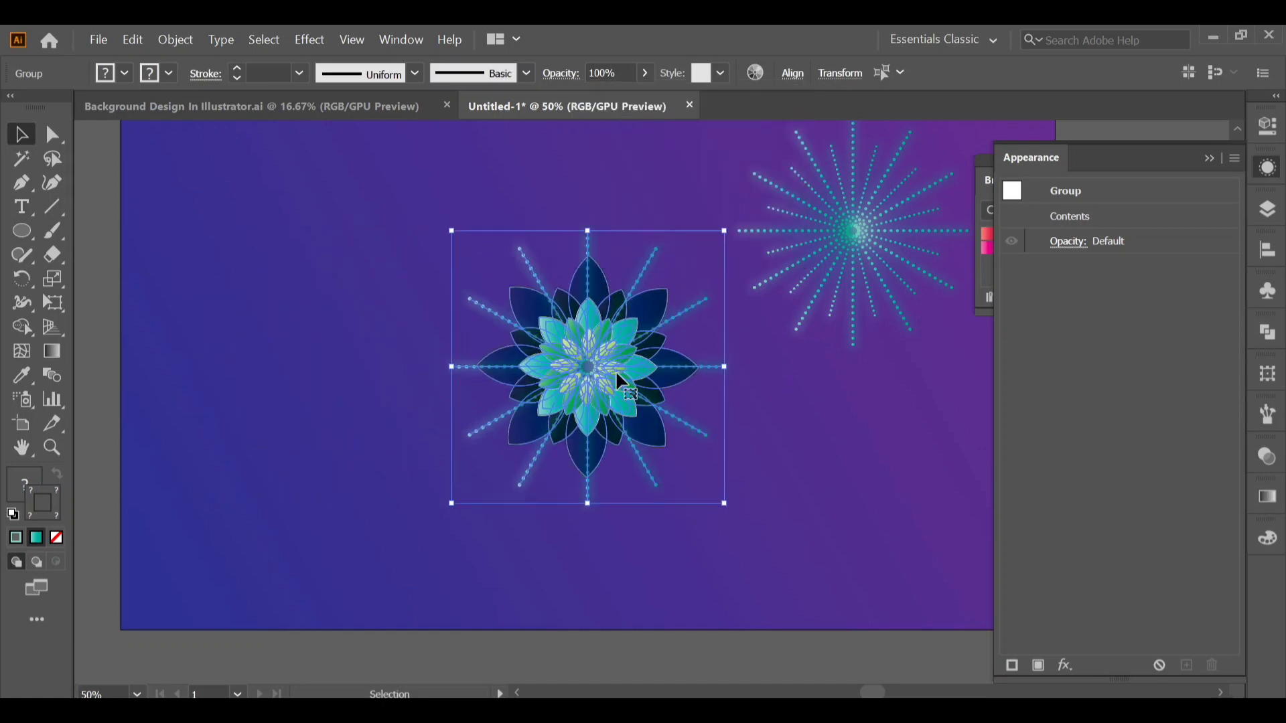
right_click(617, 371)
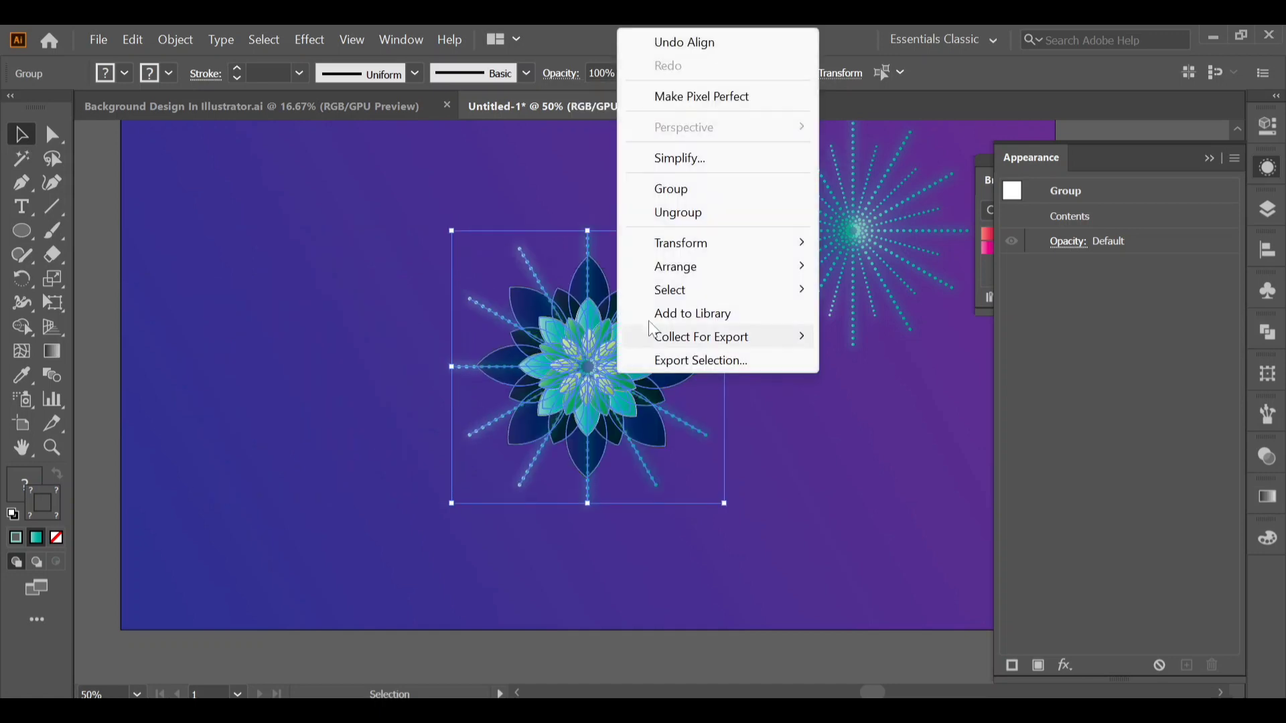
click(705, 190)
click(765, 420)
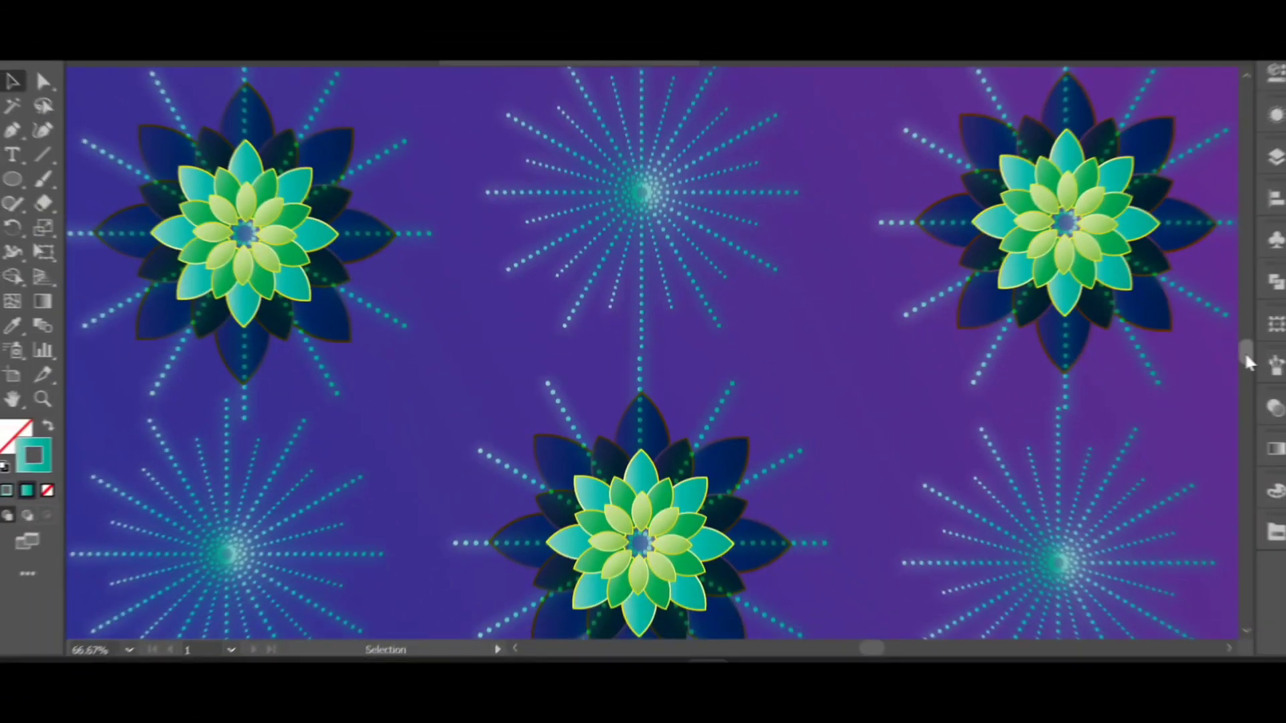
scroll(1238, 362, down, 4)
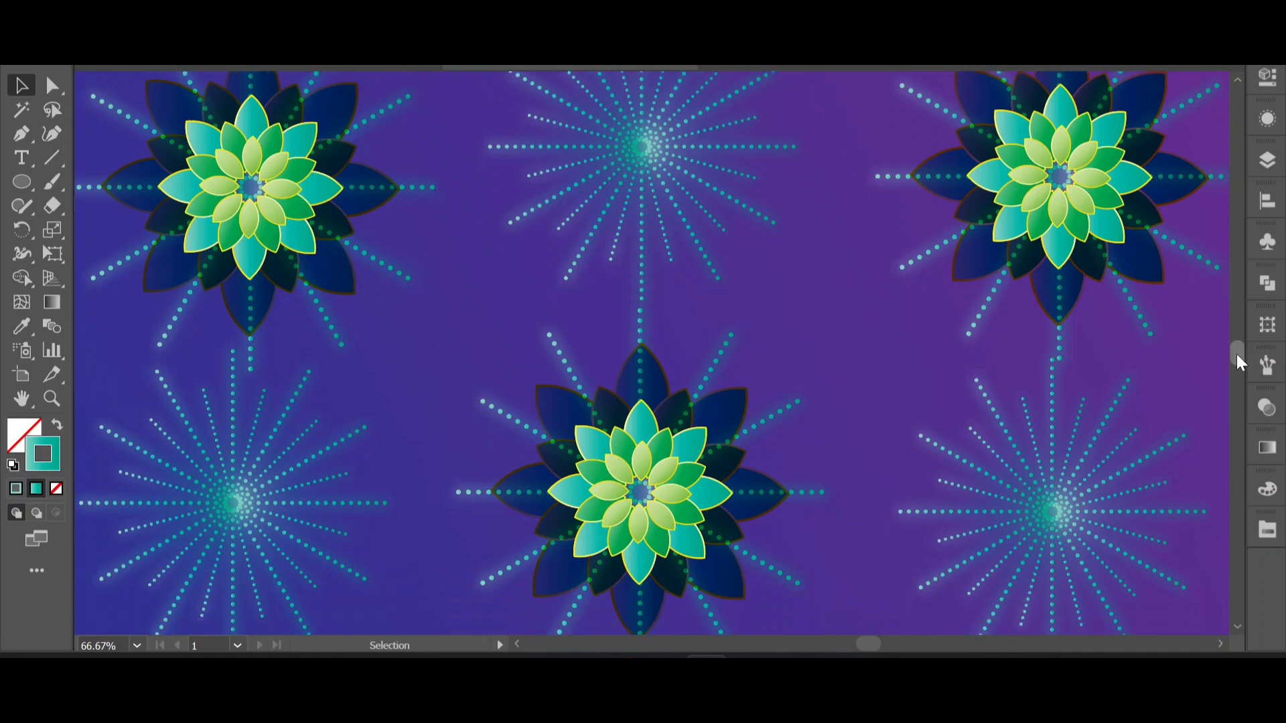
scroll(1238, 361, down, 6)
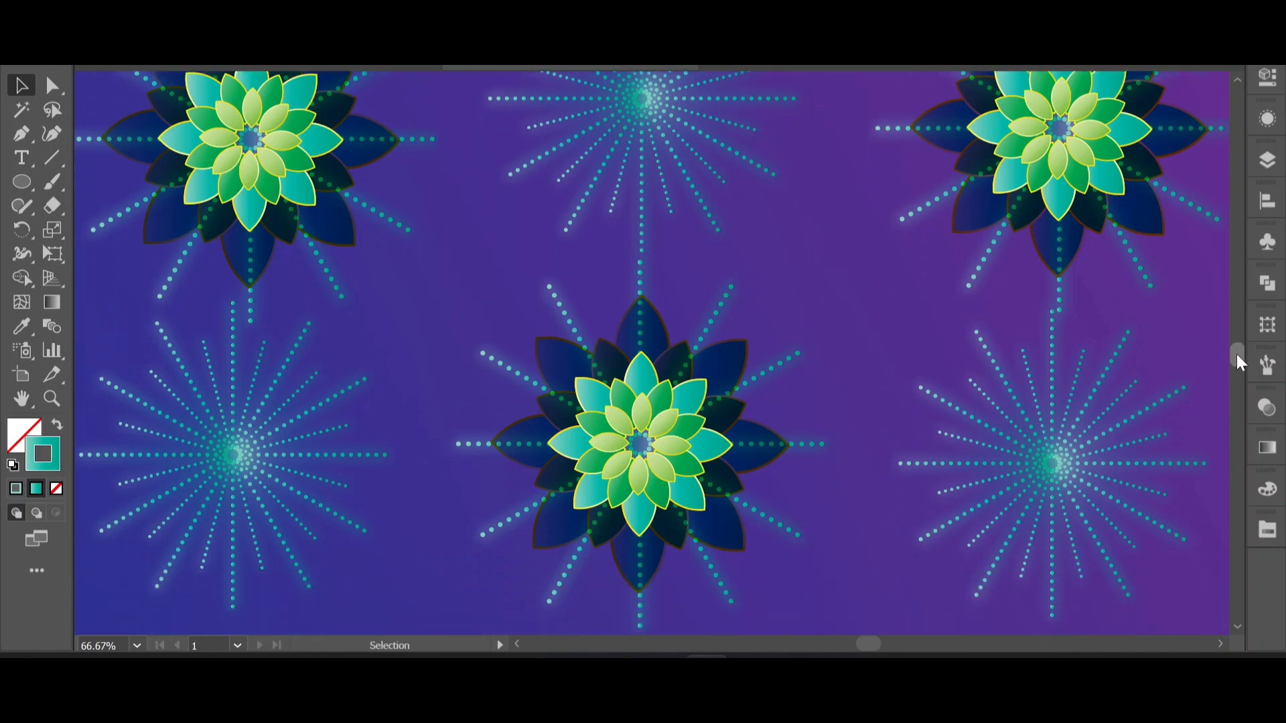